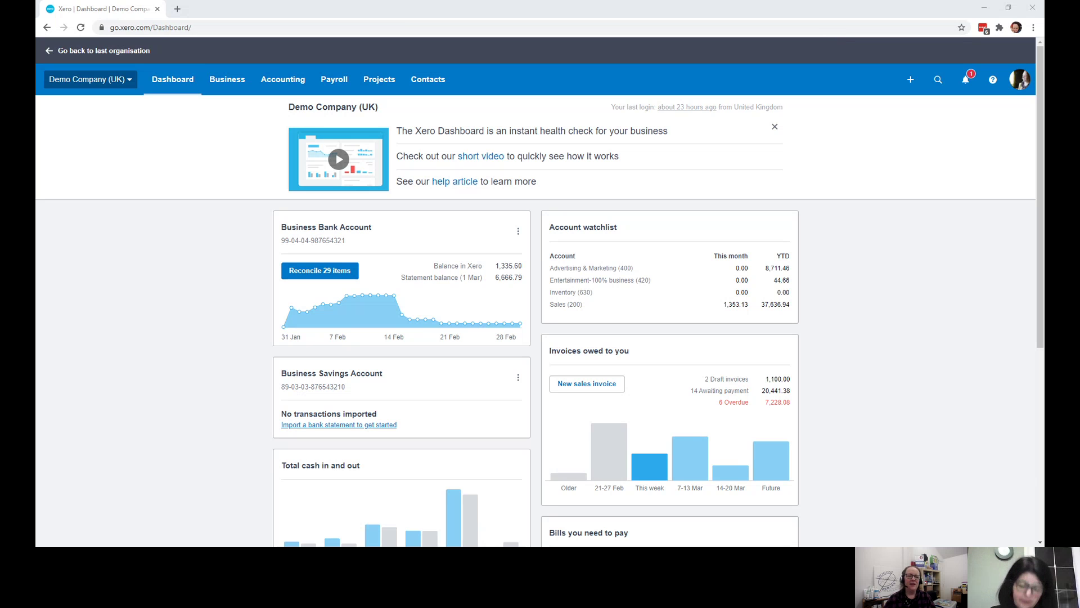
Open the organisation's tax rates from the advanced accounting settings
{"action": "left_click", "coordinate": [94, 81]}
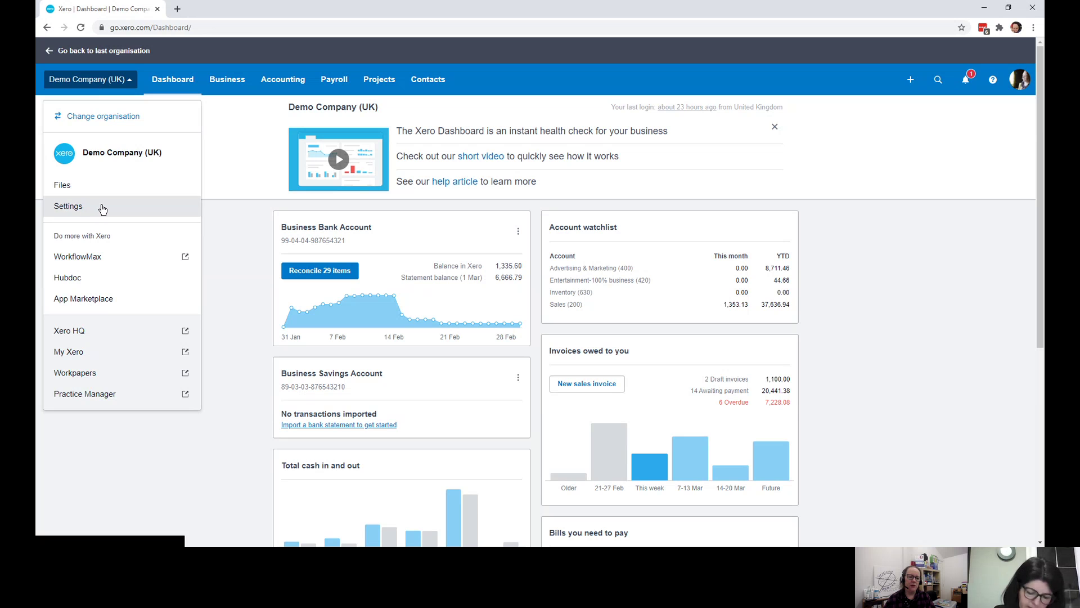
{"action": "left_click", "coordinate": [85, 208]}
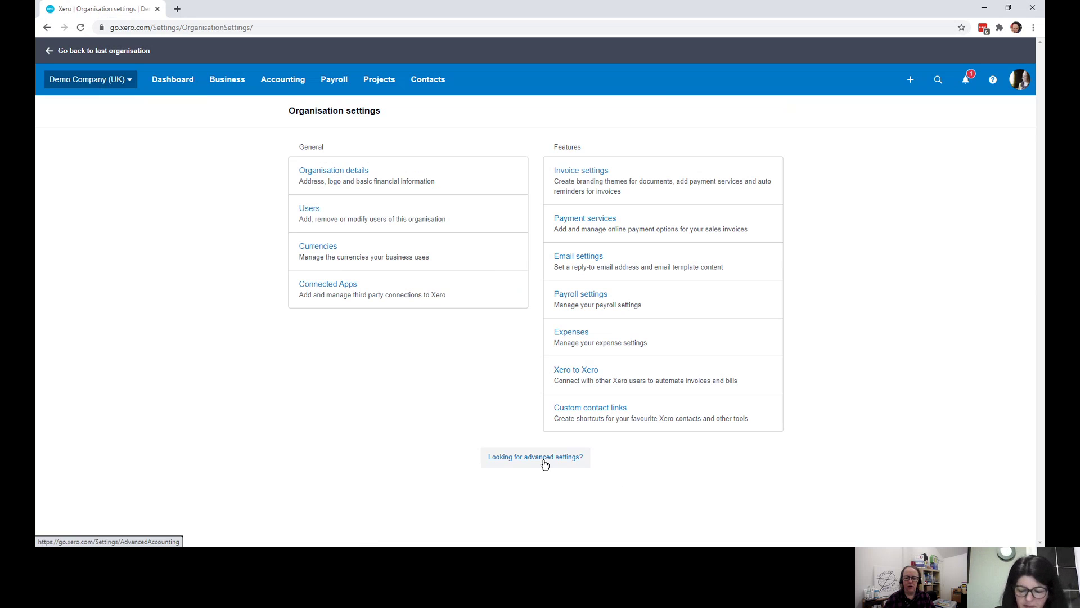
{"action": "left_click", "coordinate": [548, 463]}
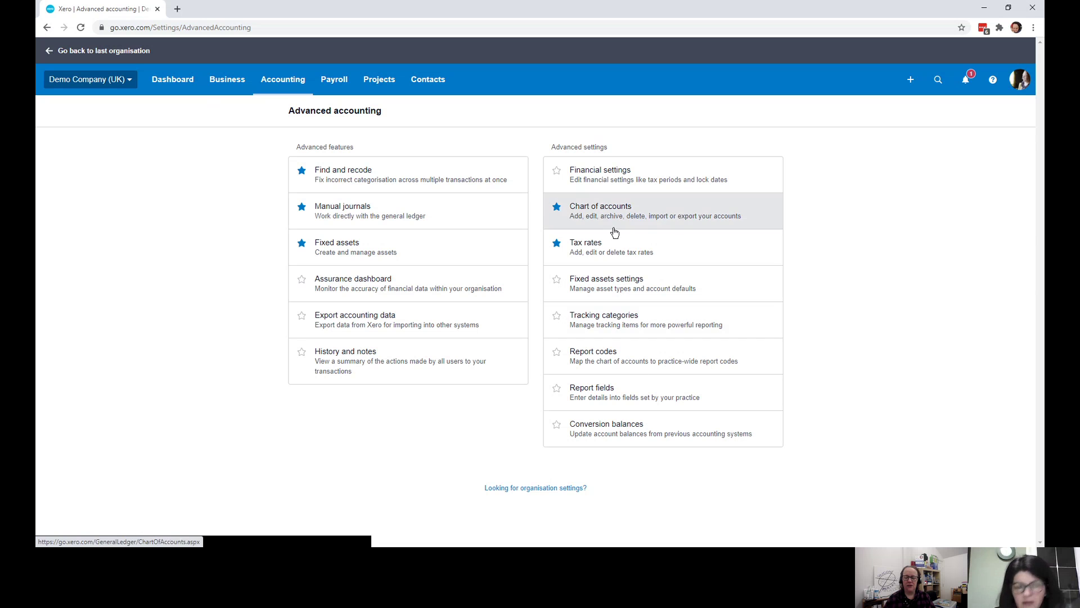
{"action": "left_click", "coordinate": [600, 248]}
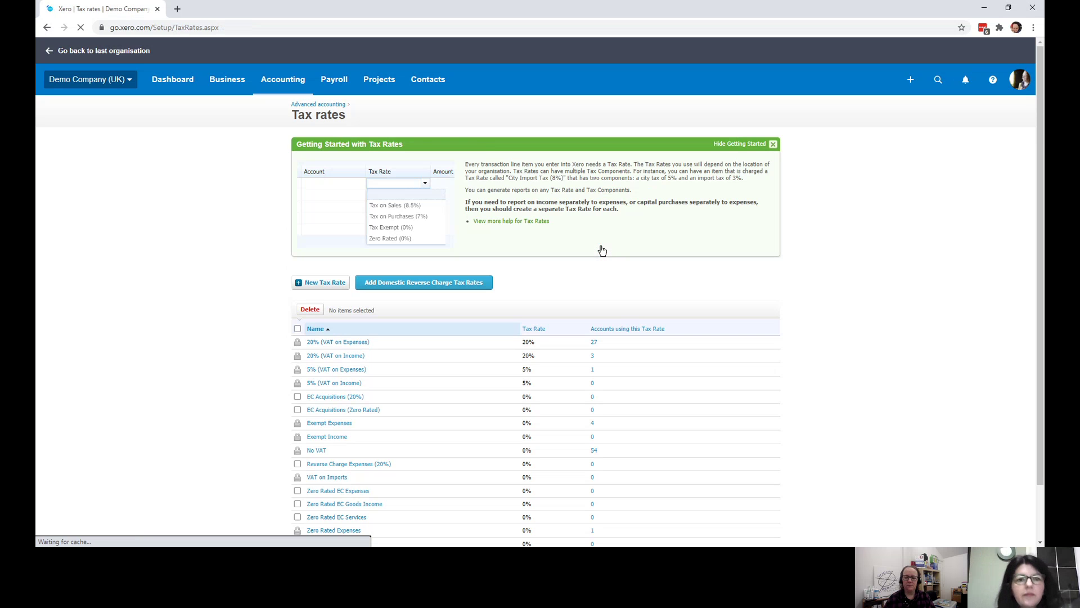
Add the set of Domestic Reverse Charge tax rates for 20% and 5% VAT on income and expenses
{"action": "scroll", "coordinate": [695, 242], "scroll_direction": "down", "scroll_amount": 1}
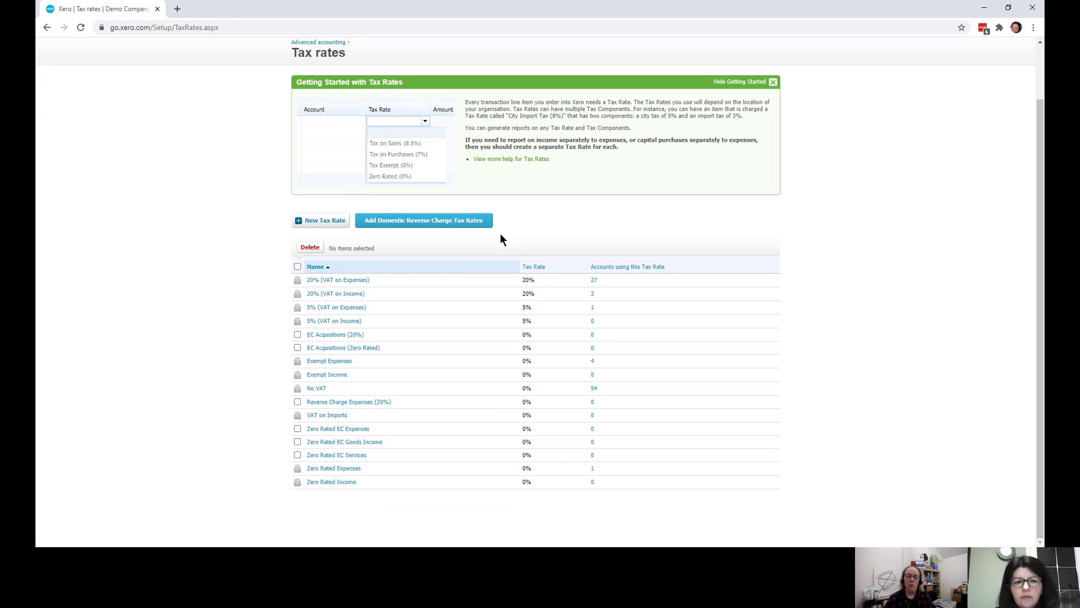
{"action": "left_click", "coordinate": [432, 225]}
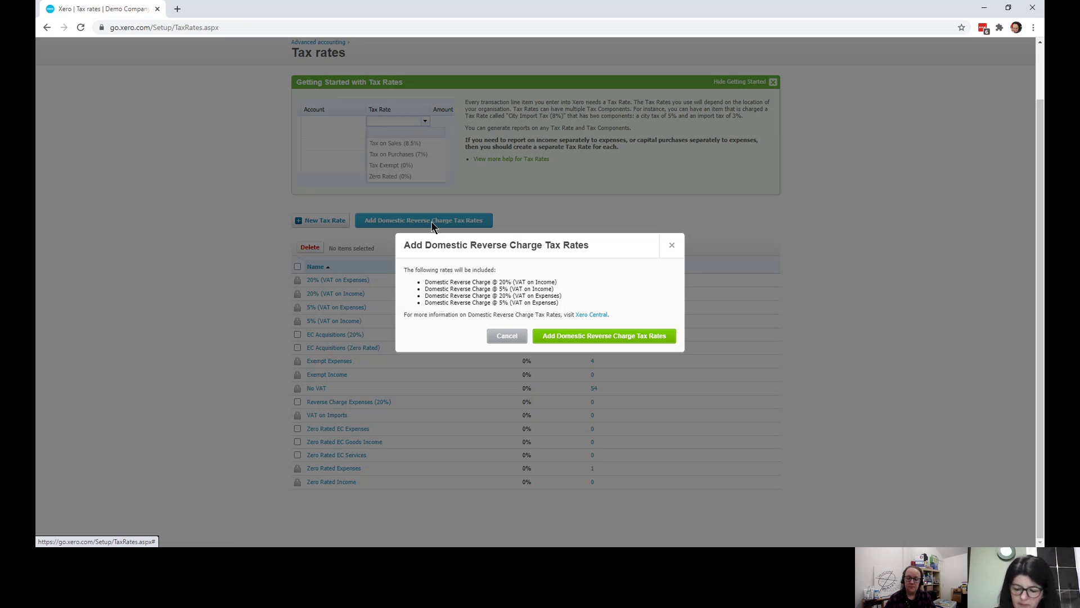
{"action": "left_click", "coordinate": [594, 341]}
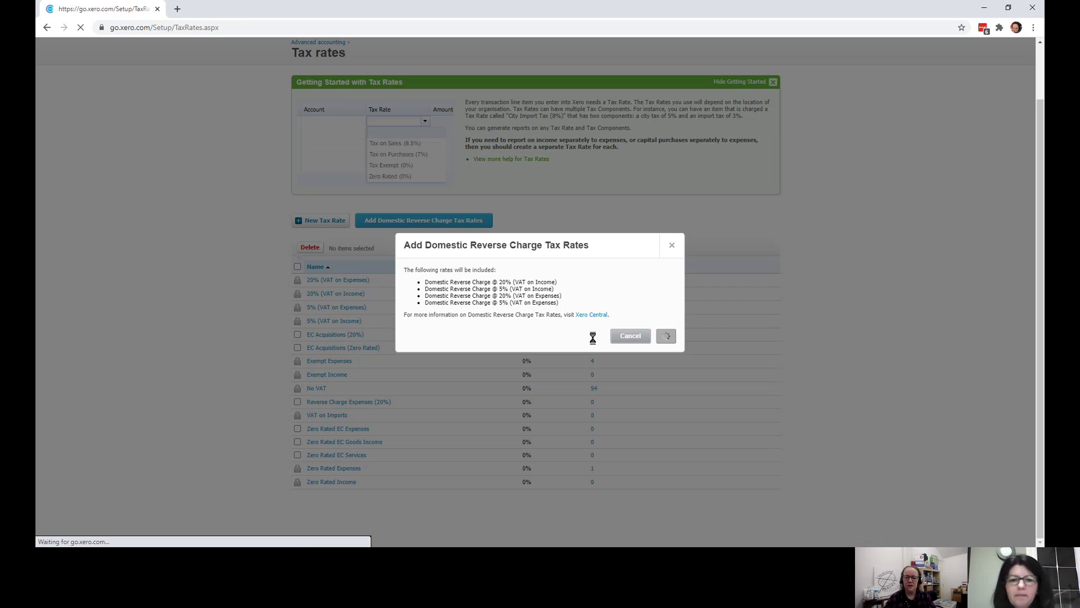
Rename the Domestic Reverse Charge @ 20% (VAT on Expenses) tax rate as "Postponed VAT @ 20% (VAT on Expenses)" and save it
{"action": "scroll", "coordinate": [606, 317], "scroll_direction": "down", "scroll_amount": 2}
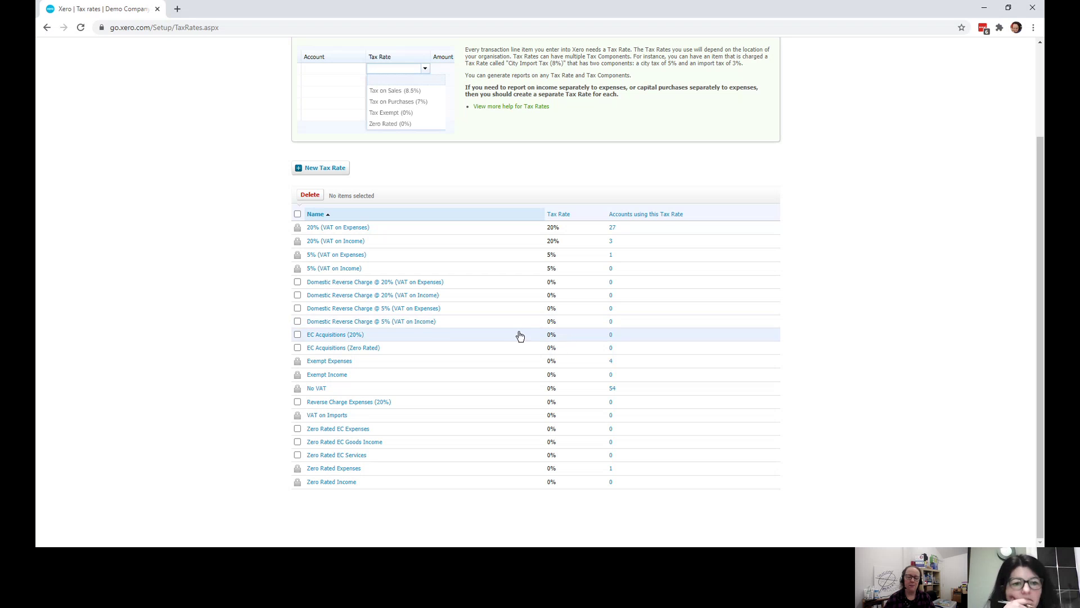
{"action": "left_click", "coordinate": [350, 282]}
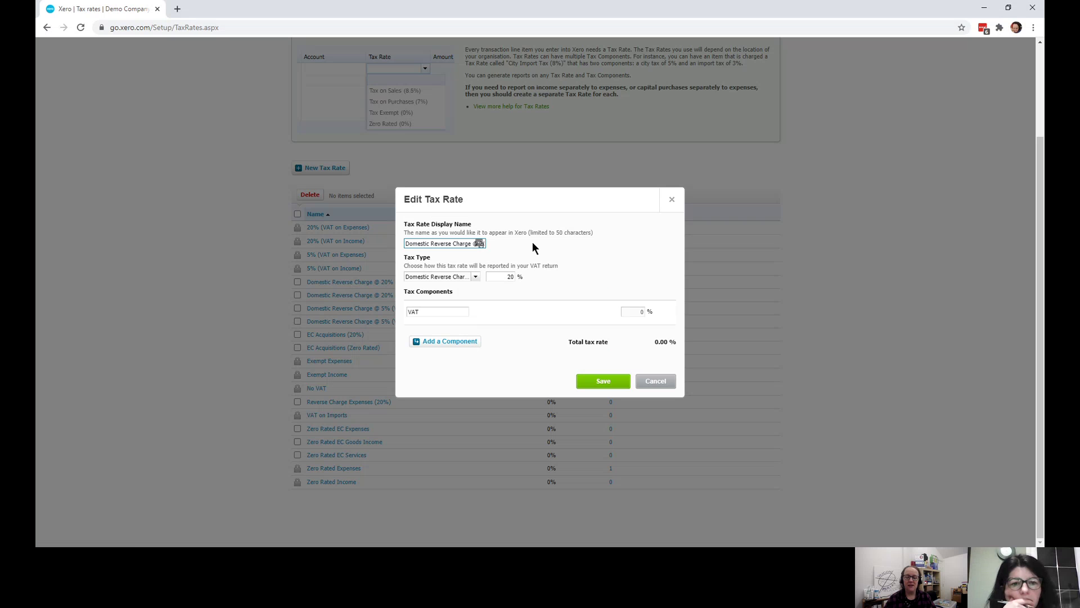
{"action": "key", "text": "Delete"}
{"action": "key", "text": "Delete"}
{"action": "key", "text": "Delete"}
{"action": "key", "text": "Delete"}
{"action": "key", "text": "Delete"}
{"action": "key", "text": "Delete"}
{"action": "key", "text": "Delete"}
{"action": "key", "text": "Delete"}
{"action": "key", "text": "Delete"}
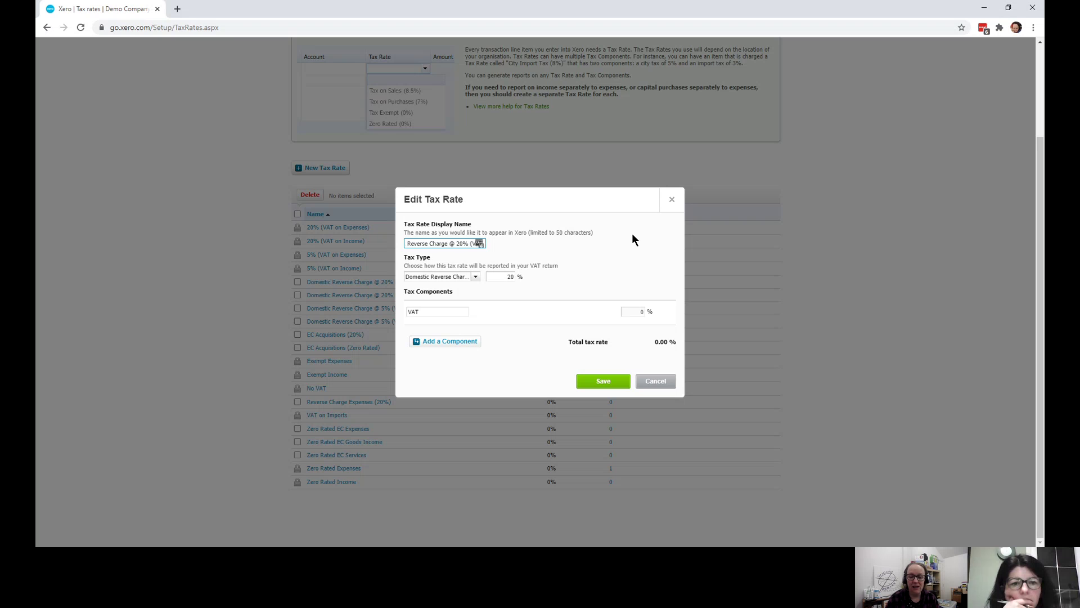
{"action": "key", "text": "Delete"}
{"action": "key", "text": "Delete"}
{"action": "key", "text": "Delete"}
{"action": "key", "text": "Delete"}
{"action": "key", "text": "Delete"}
{"action": "key", "text": "Delete"}
{"action": "key", "text": "Delete"}
{"action": "key", "text": "Delete"}
{"action": "key", "text": "Delete"}
{"action": "key", "text": "Delete"}
{"action": "key", "text": "Delete"}
{"action": "key", "text": "Delete"}
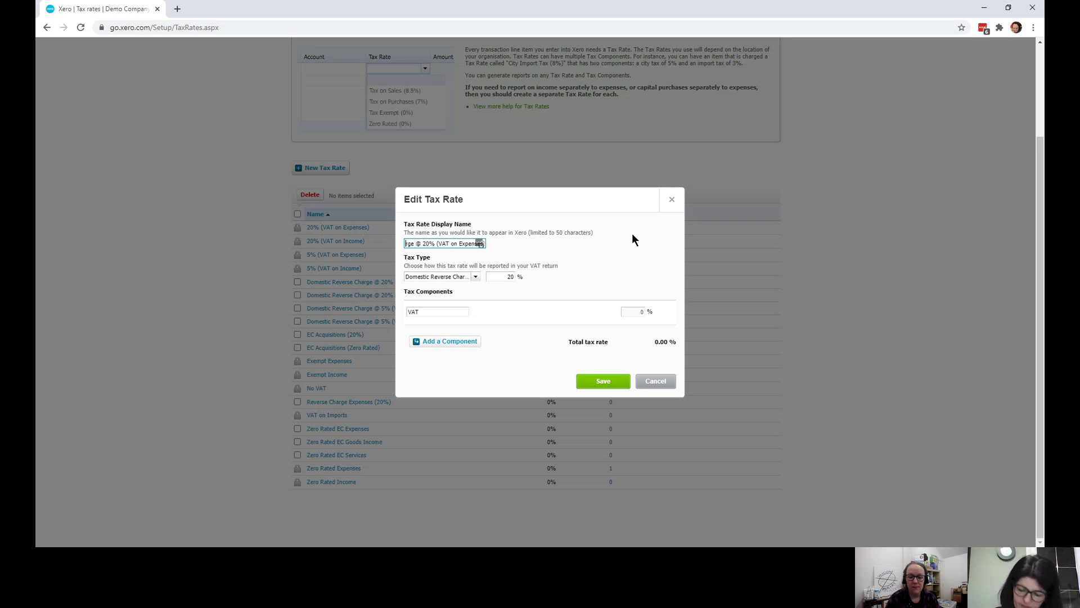
{"action": "key", "text": "Delete"}
{"action": "key", "text": "Delete"}
{"action": "key", "text": "Delete"}
{"action": "type", "text": "Postp"}
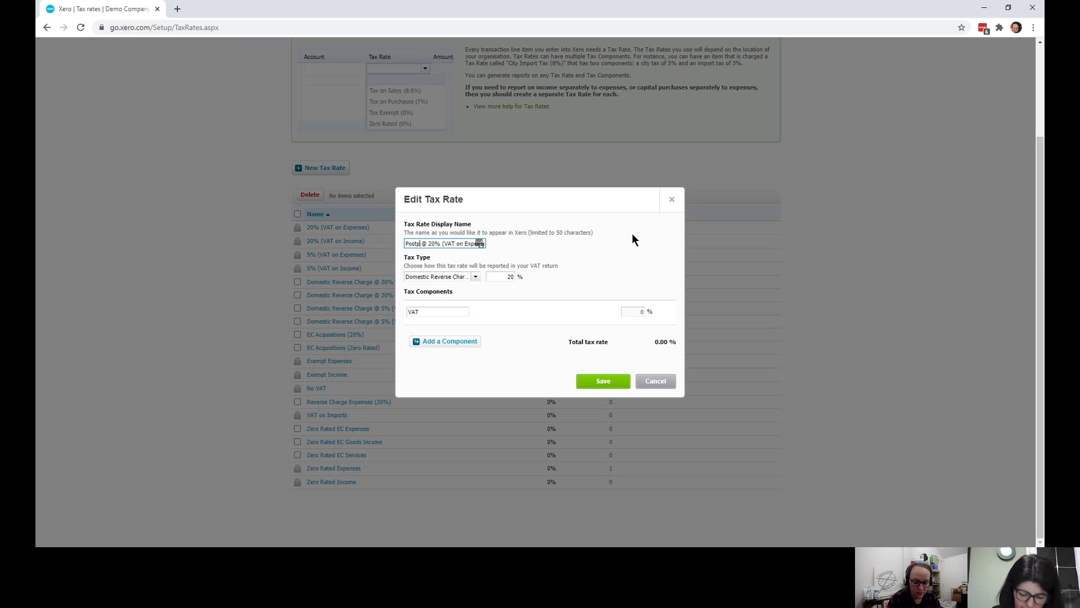
{"action": "type", "text": "oned VAT"}
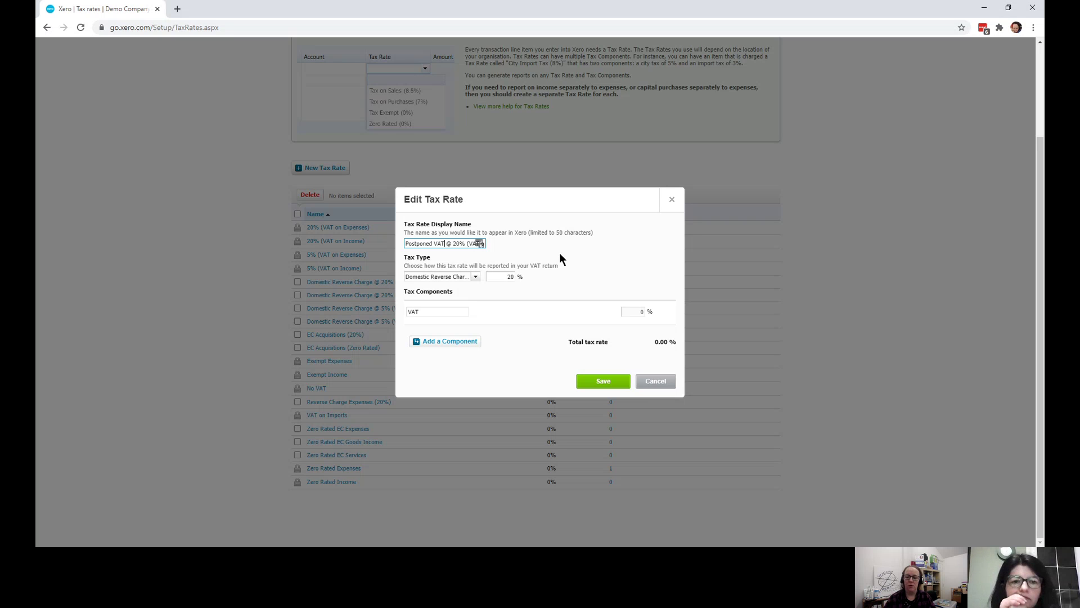
{"action": "left_click", "coordinate": [604, 383]}
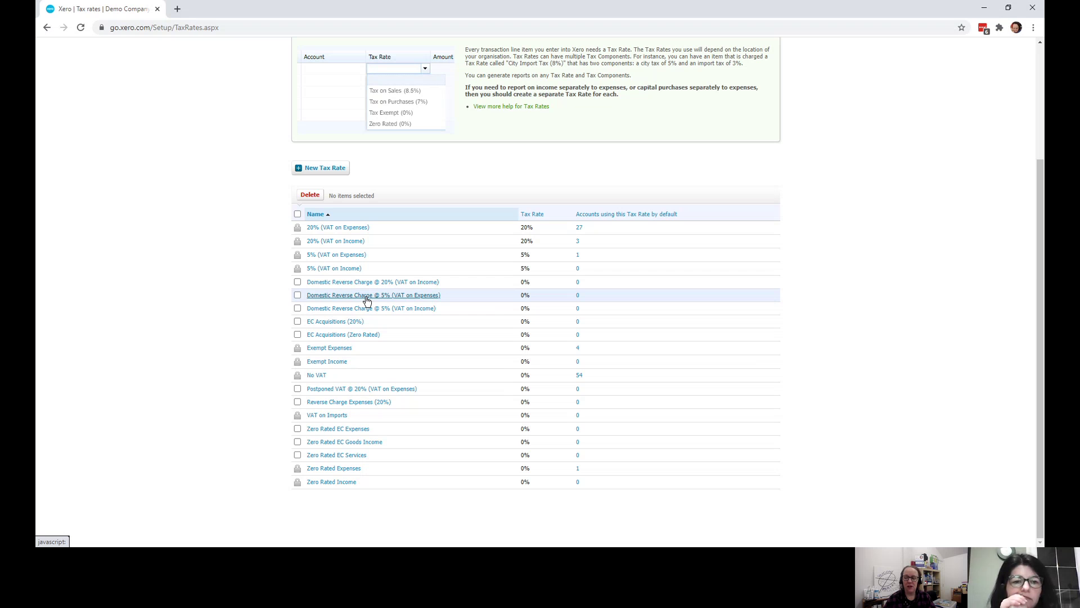
Rename the Domestic Reverse Charge @ 20% (VAT on Income) tax rate as "Postponed VAT @ 20% (VAT on Income)" and save it
{"action": "left_click", "coordinate": [298, 295]}
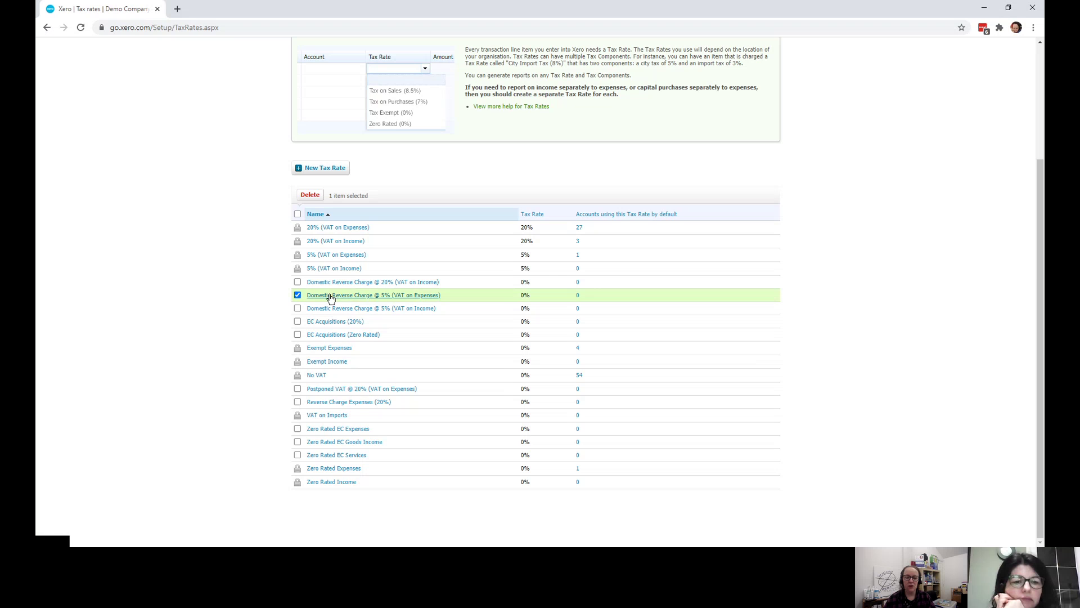
{"action": "left_click", "coordinate": [298, 295]}
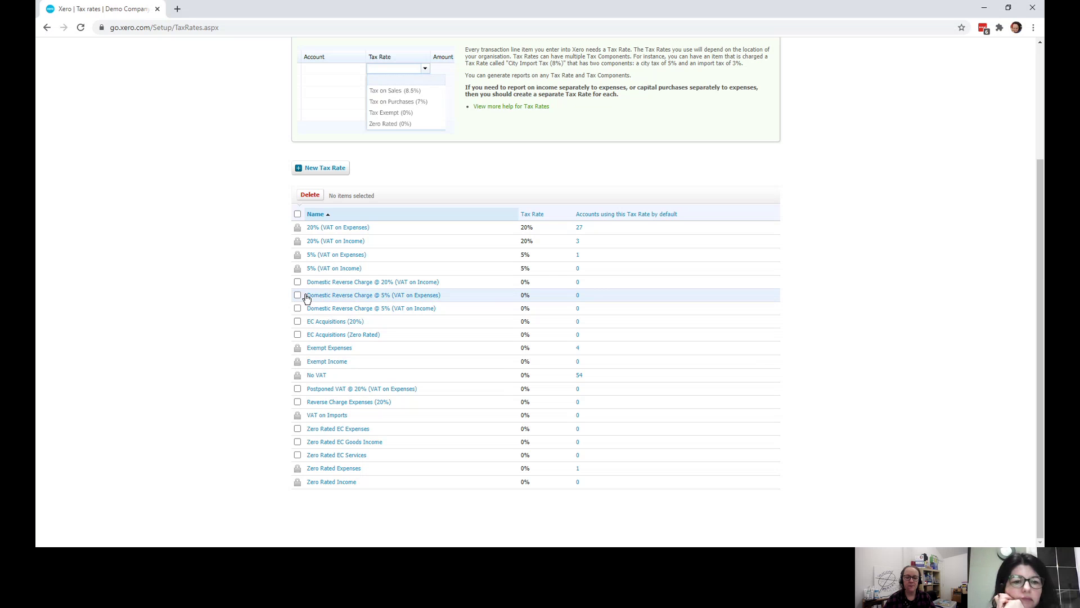
{"action": "left_click", "coordinate": [366, 282]}
{"action": "double_click", "coordinate": [480, 243]}
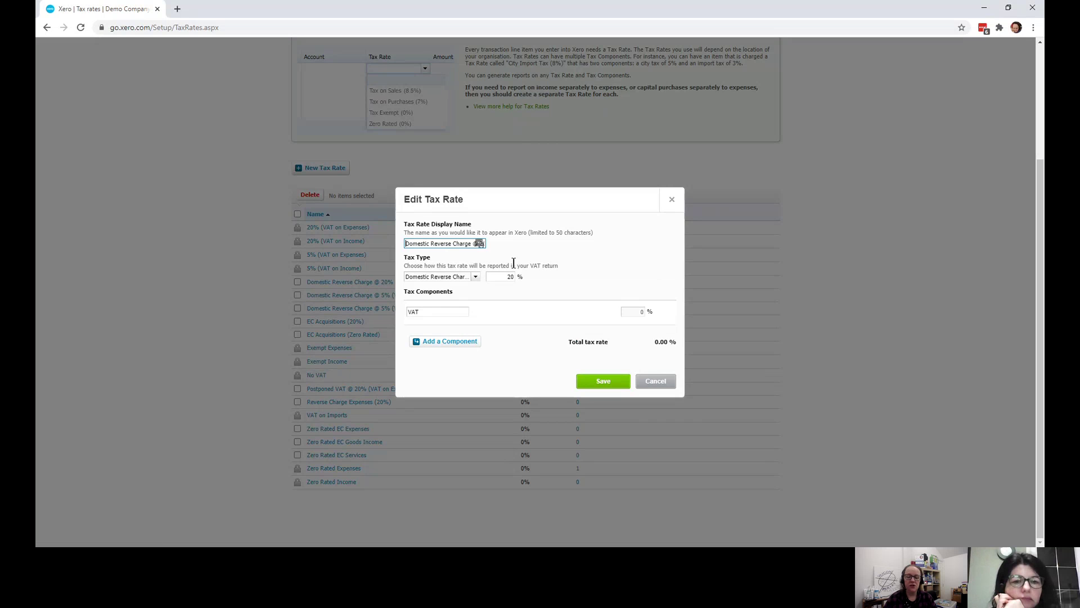
{"action": "key", "text": "Right"}
{"action": "key", "text": "Right"}
{"action": "key", "text": "Right"}
{"action": "key", "text": "Right"}
{"action": "key", "text": "Right"}
{"action": "key", "text": "Right"}
{"action": "key", "text": "Right"}
{"action": "key", "text": "Right"}
{"action": "key", "text": "Right"}
{"action": "key", "text": "Right"}
{"action": "key", "text": "Right"}
{"action": "key", "text": "Right"}
{"action": "key", "text": "Right"}
{"action": "key", "text": "Right"}
{"action": "key", "text": "Right"}
{"action": "key", "text": "Right"}
{"action": "key", "text": "Right"}
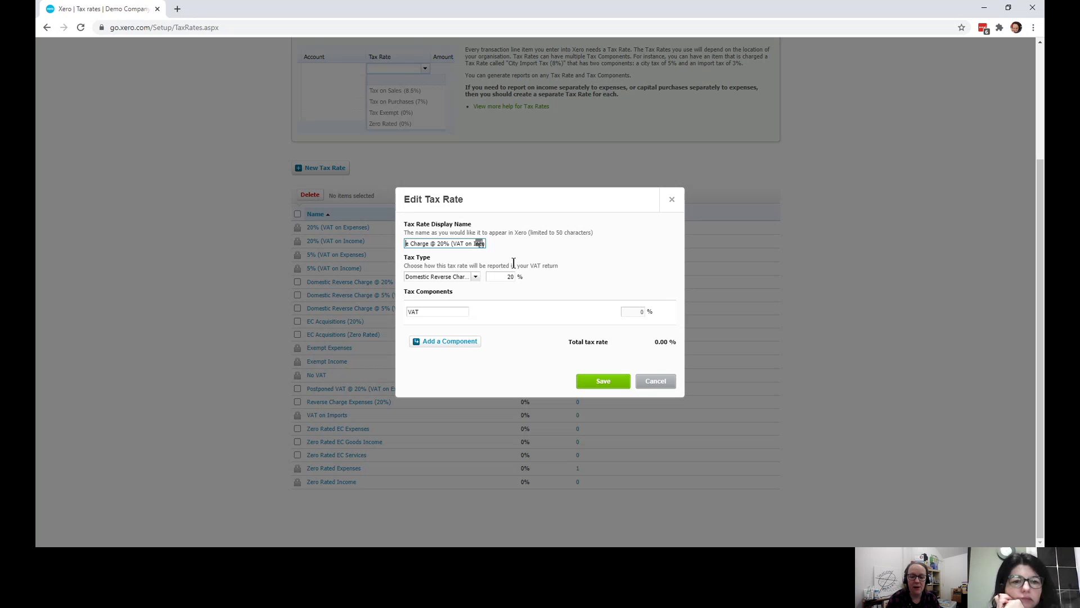
{"action": "key", "text": "Delete"}
{"action": "key", "text": "Delete"}
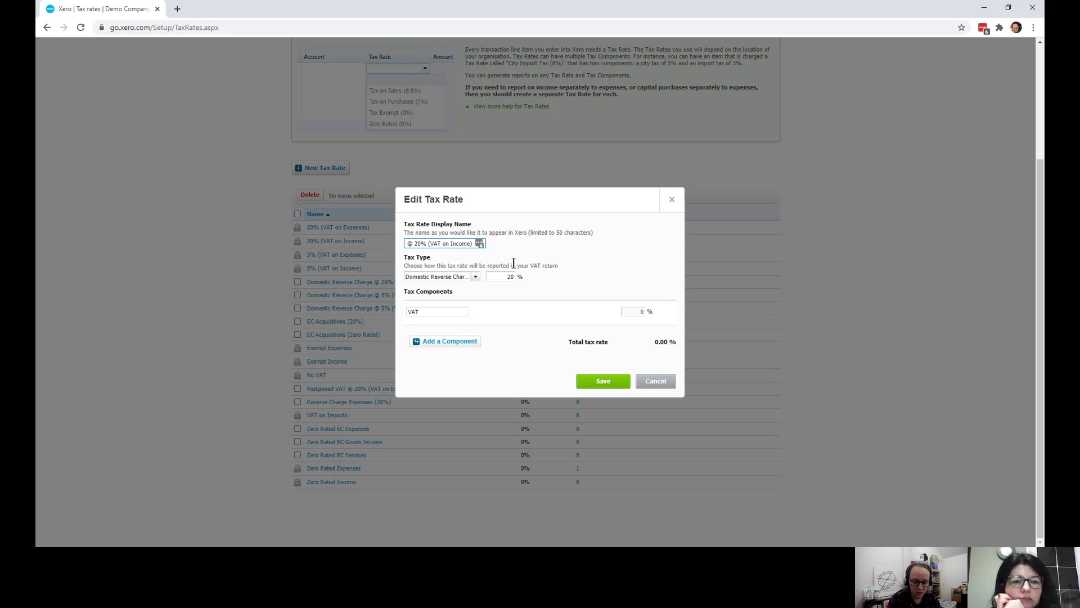
{"action": "type", "text": "Postponed"}
{"action": "type", "text": "VAT @ 20% (VA"}
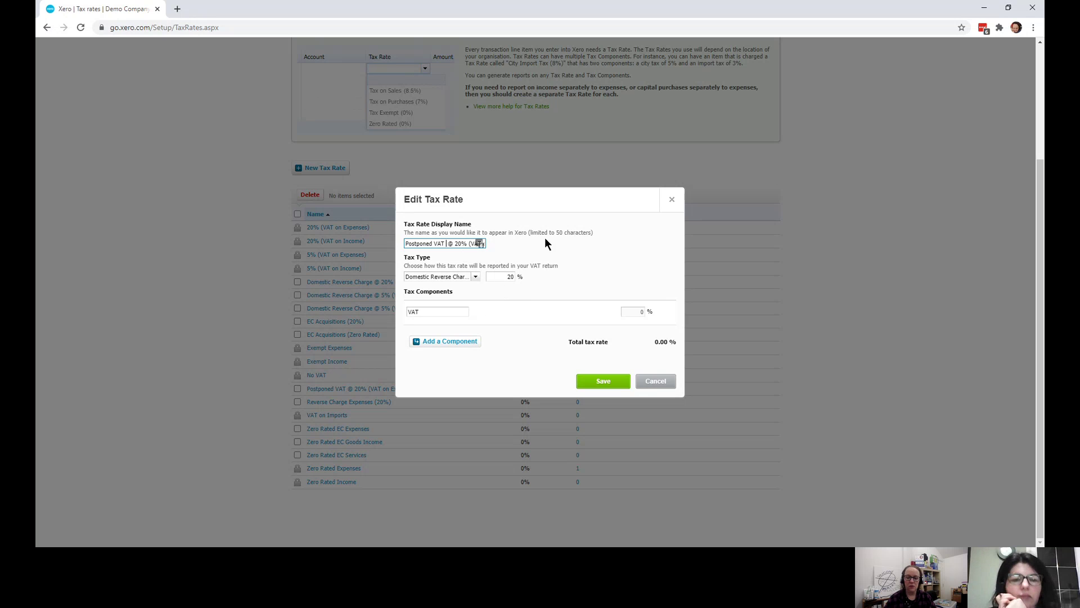
{"action": "left_click", "coordinate": [602, 381]}
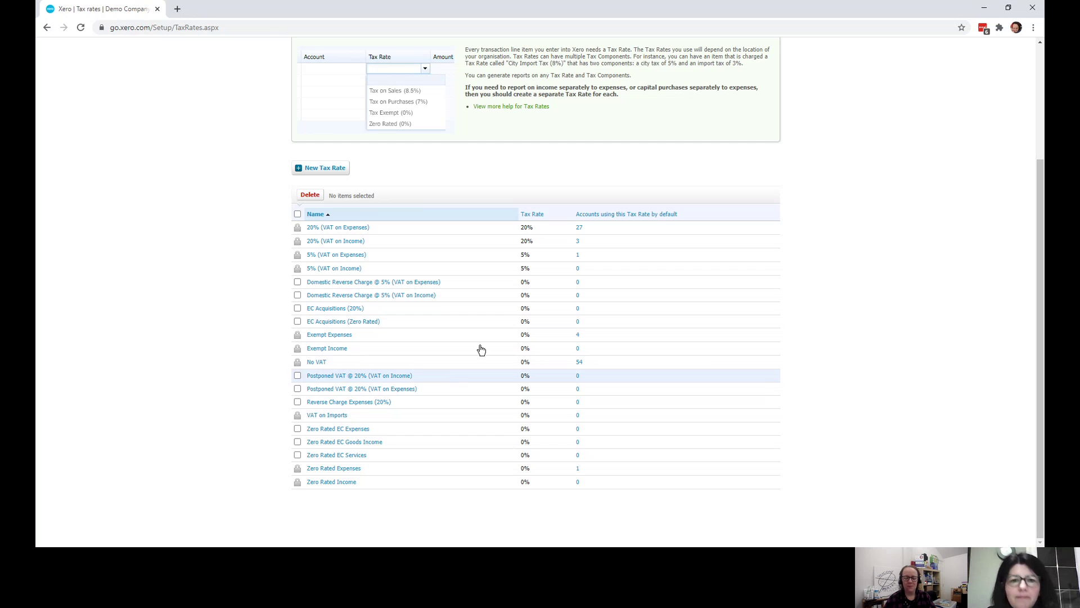
Go to the bills to pay and start a new bill
{"action": "scroll", "coordinate": [714, 157], "scroll_direction": "up", "scroll_amount": 3}
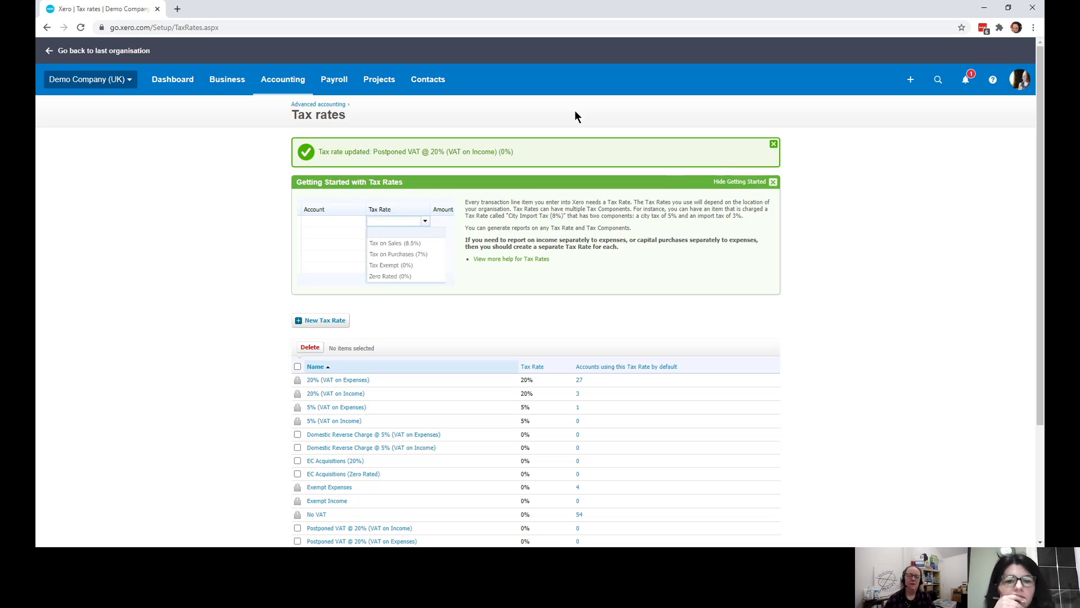
{"action": "left_click", "coordinate": [229, 82]}
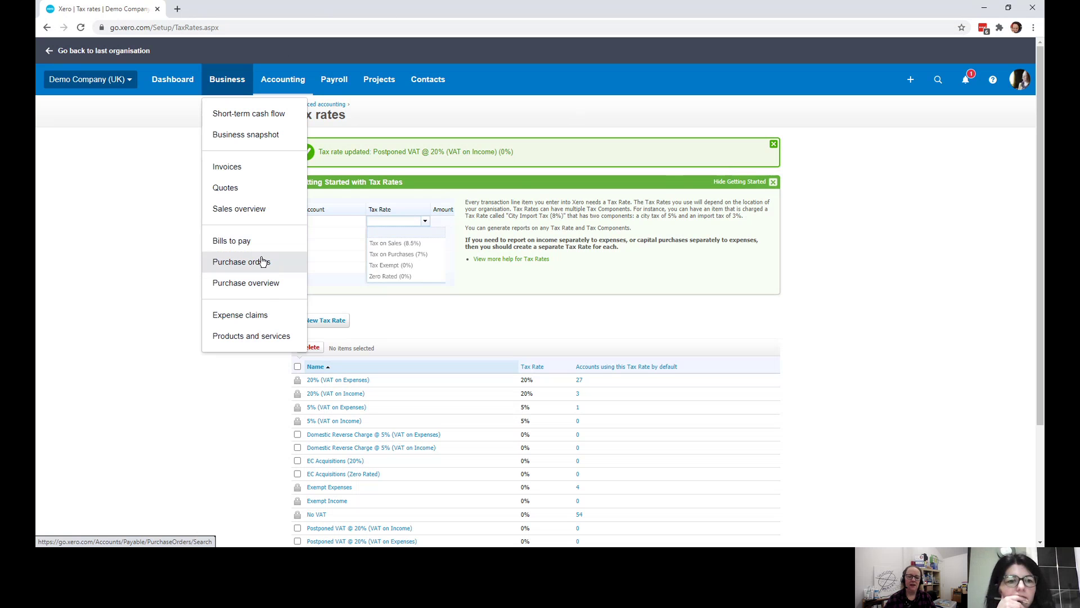
{"action": "left_click", "coordinate": [245, 241]}
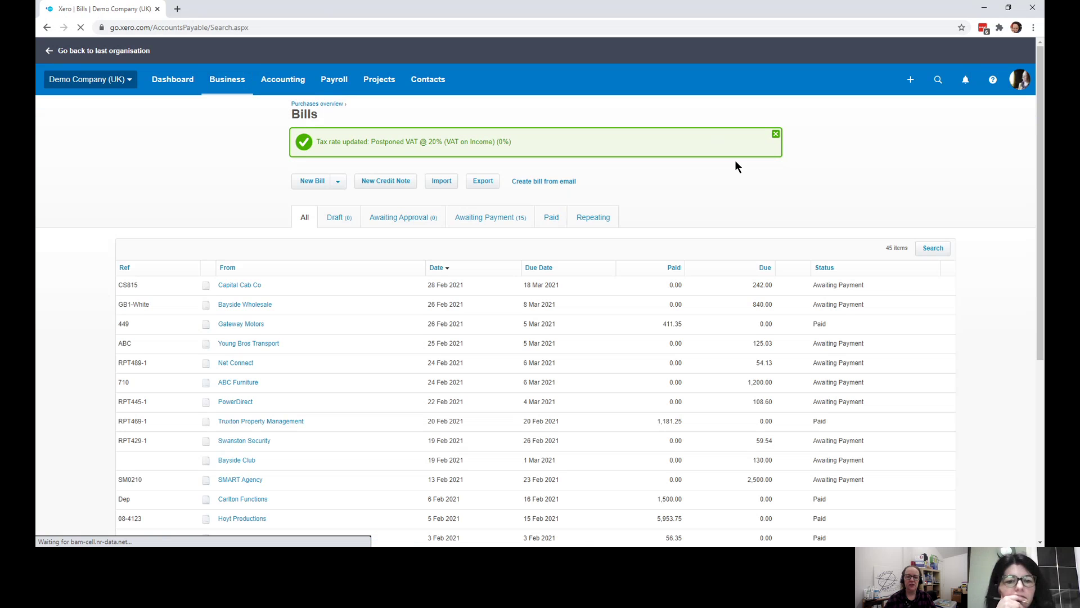
{"action": "left_click", "coordinate": [317, 184]}
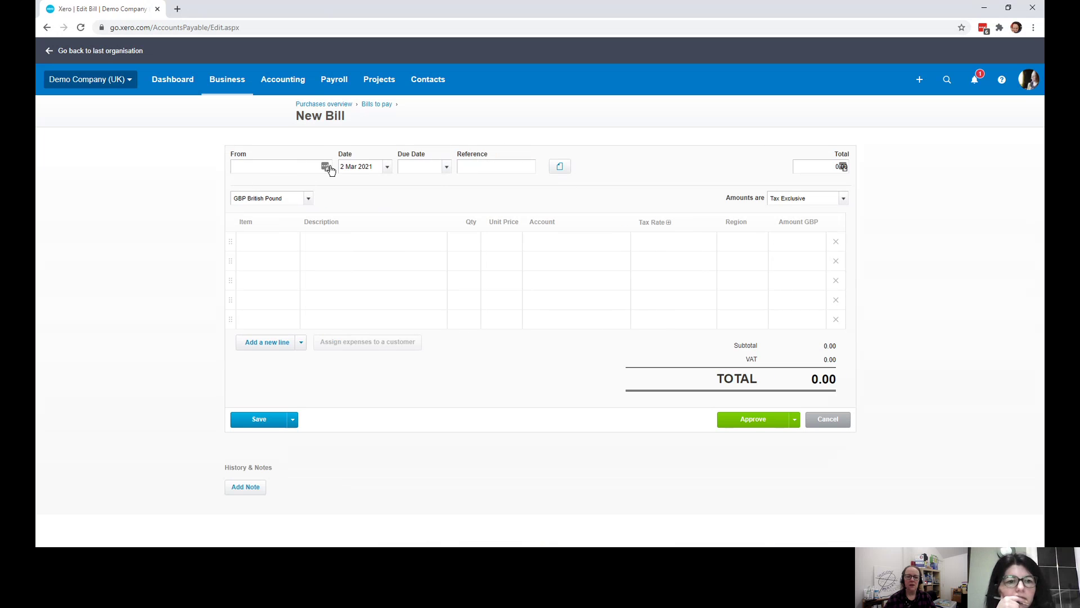
Set the bill's supplier to the new contact "AN Supplier"
{"action": "left_click", "coordinate": [325, 166]}
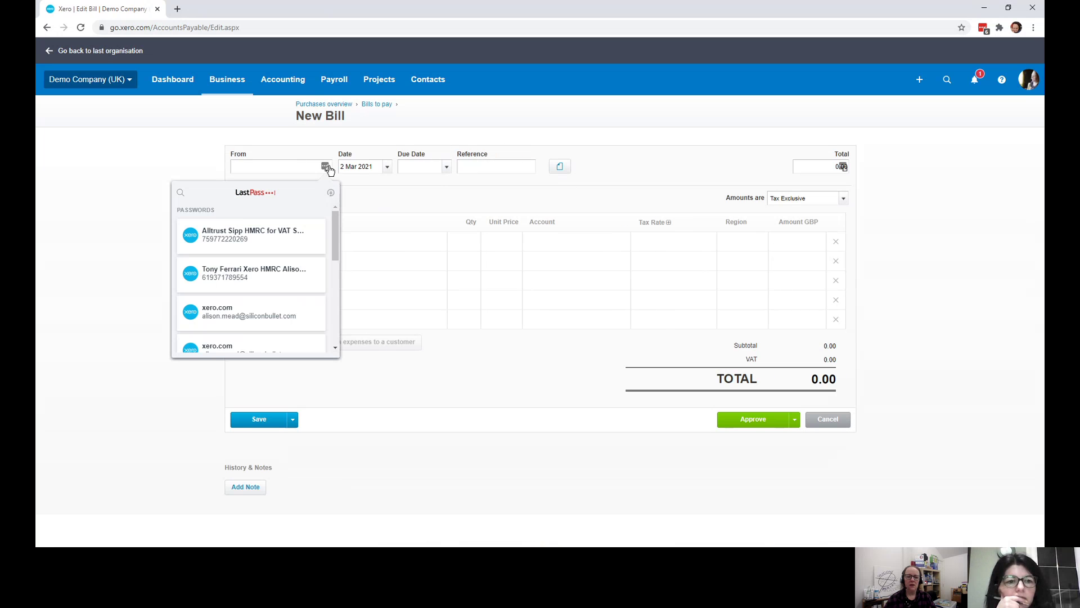
{"action": "left_click", "coordinate": [269, 141]}
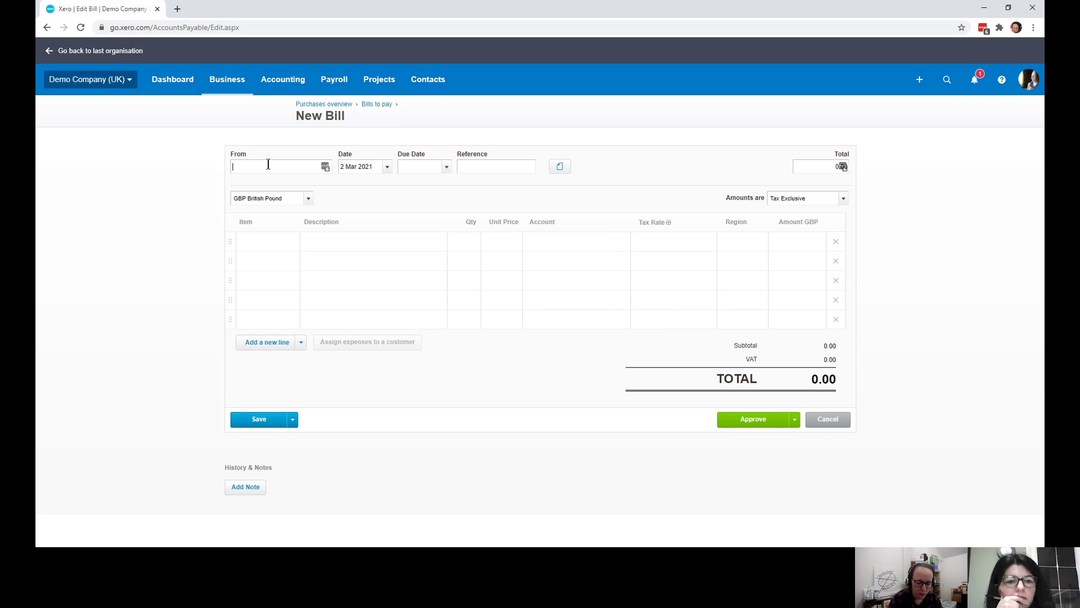
{"action": "left_click", "coordinate": [269, 164]}
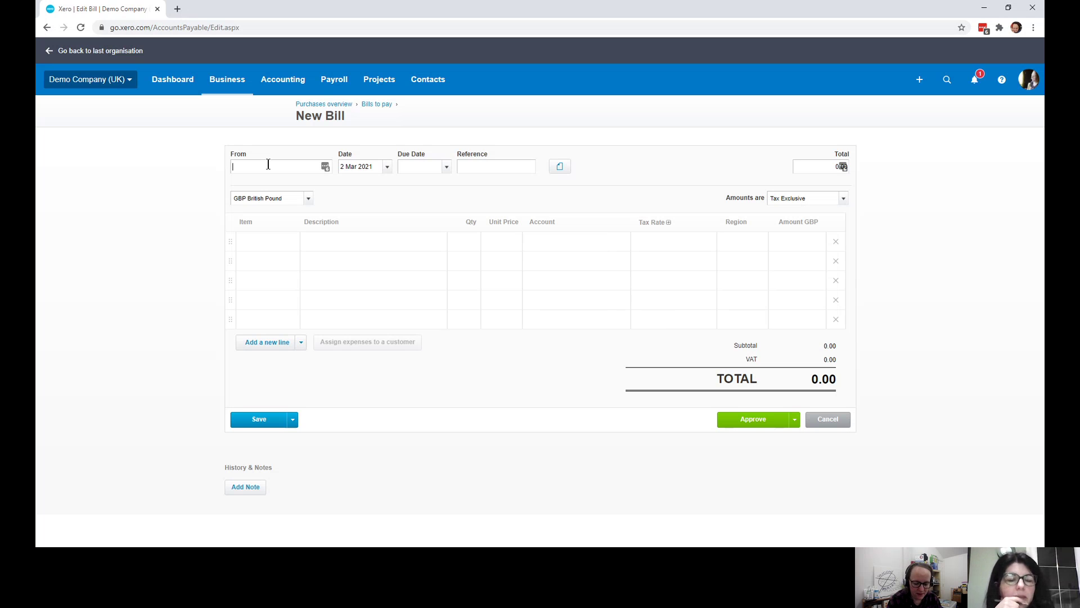
{"action": "type", "text": "AN Supplier"}
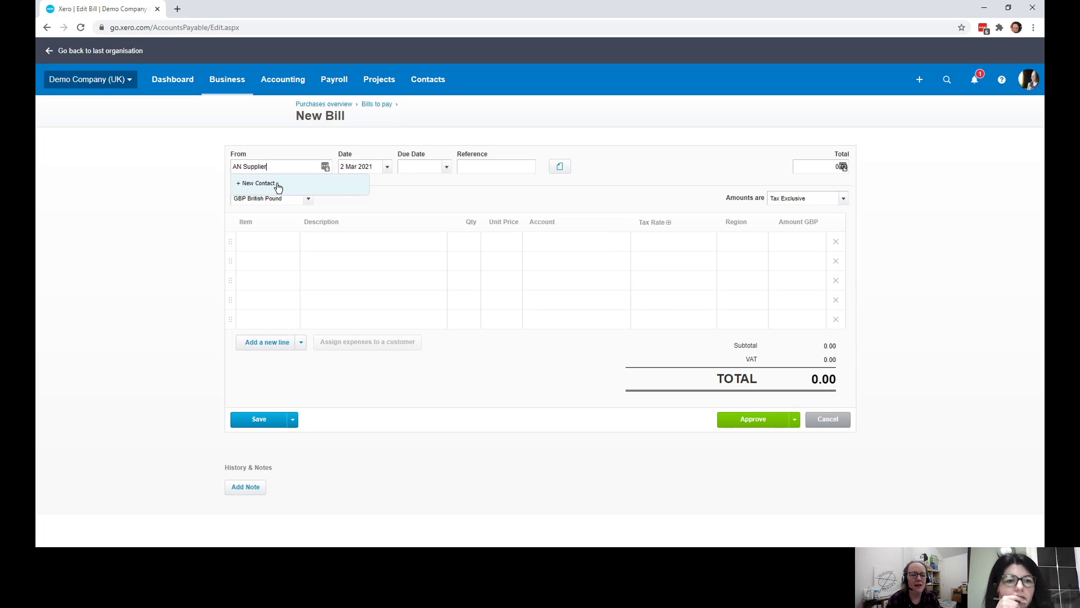
{"action": "key", "text": "Tab"}
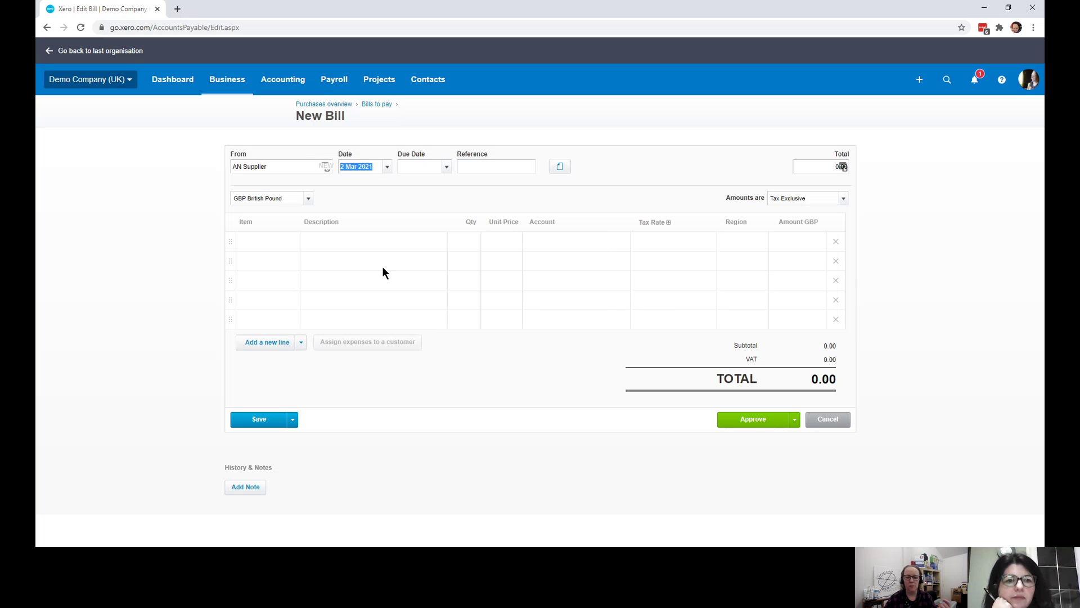
Fill the first bill line with description "Good from Europe", quantity 1, unit price 1000 and account 310 - Cost of Goods Sold
{"action": "left_click", "coordinate": [385, 246]}
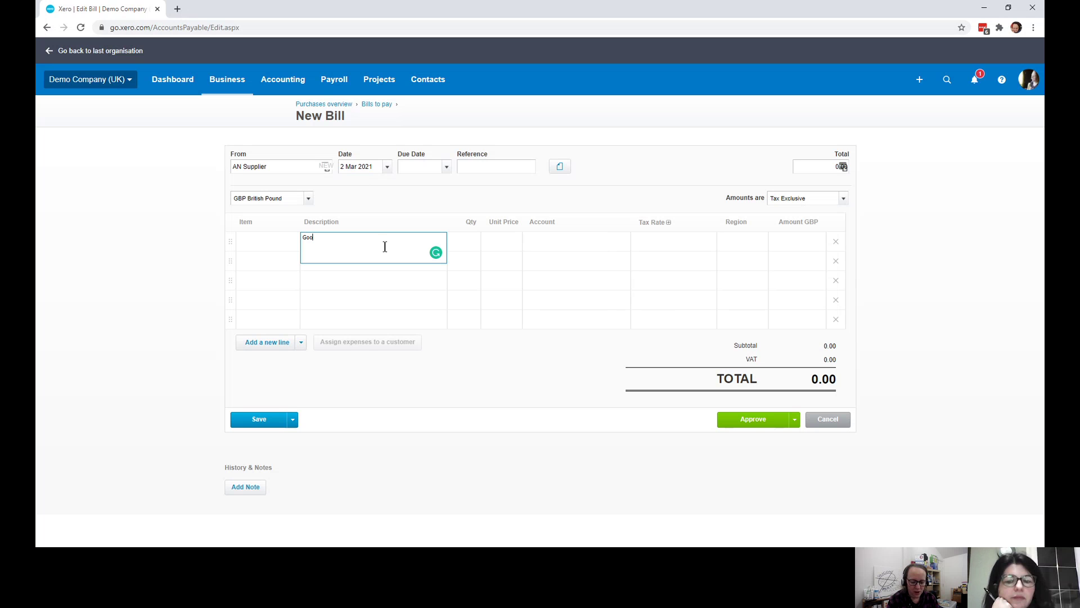
{"action": "type", "text": "Good fr"}
{"action": "type", "text": "om Europ"}
{"action": "type", "text": "ope"}
{"action": "key", "text": "Tab"}
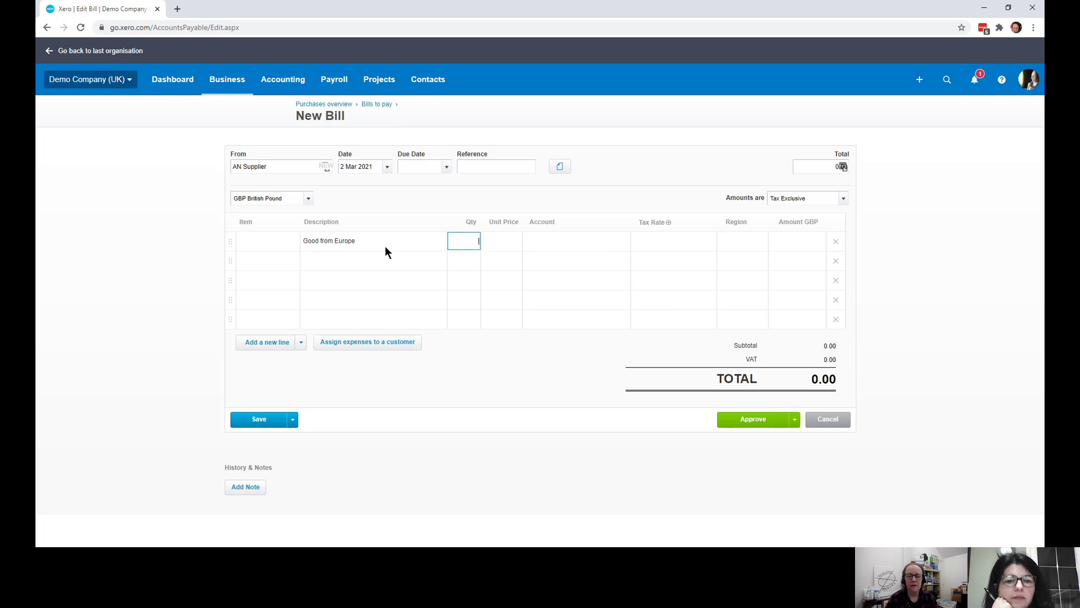
{"action": "key", "text": "Tab"}
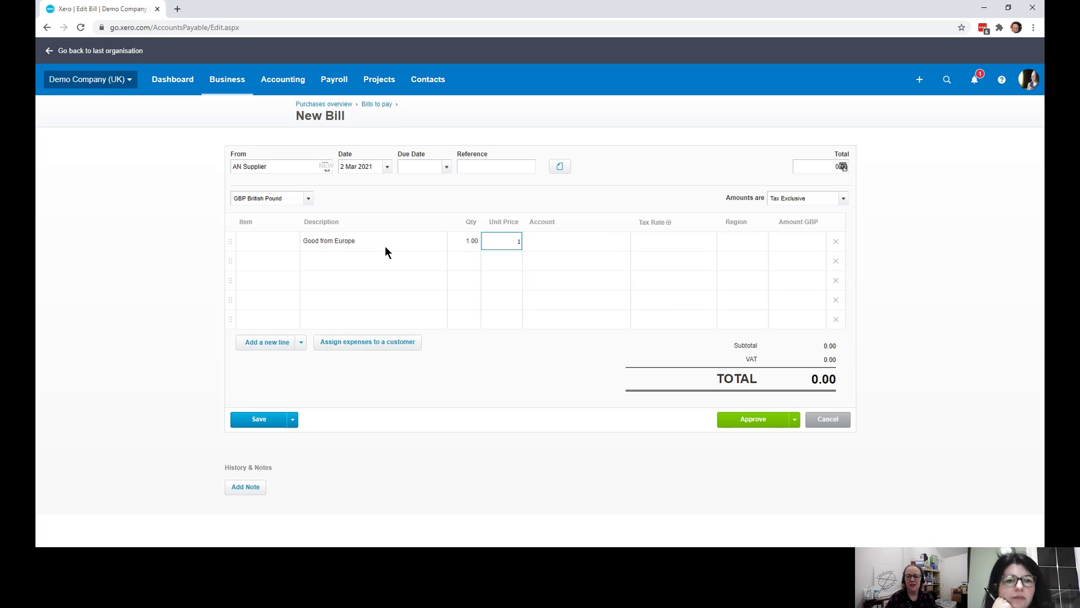
{"action": "type", "text": "1000"}
{"action": "key", "text": "Tab"}
{"action": "type", "text": "cost"}
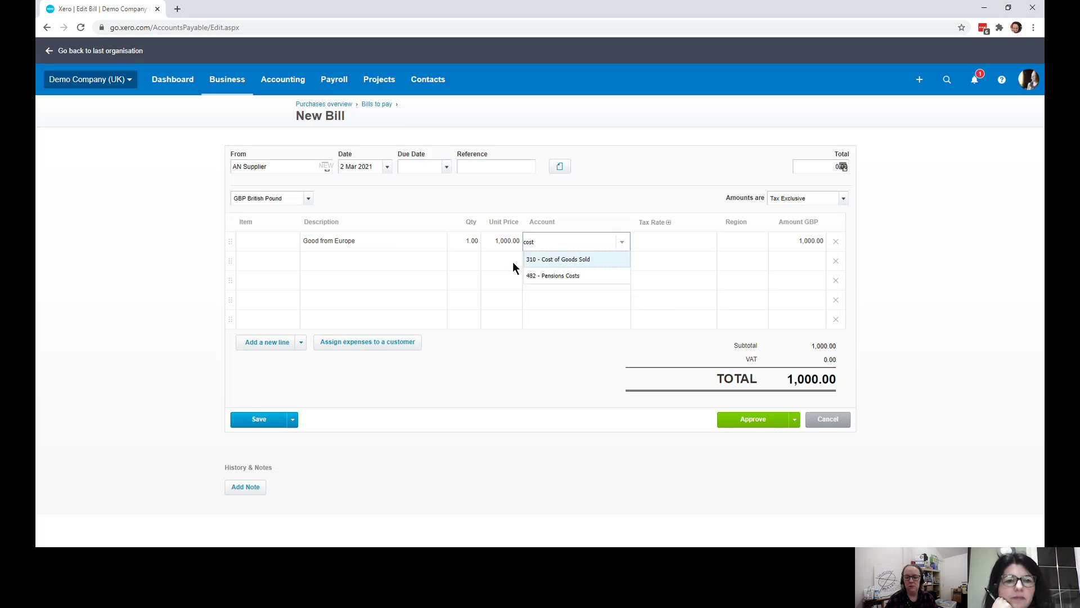
{"action": "left_click", "coordinate": [551, 259]}
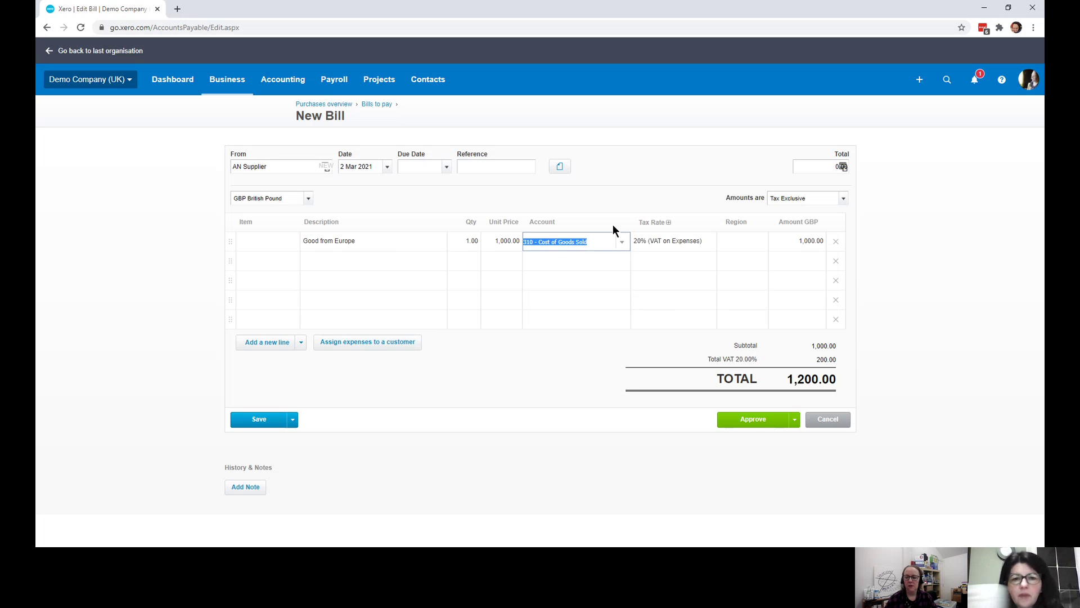
Set the tax rate of the first bill line to Postponed VAT @ 20% (VAT on Expenses)
{"action": "left_click", "coordinate": [662, 245]}
{"action": "left_click", "coordinate": [710, 242]}
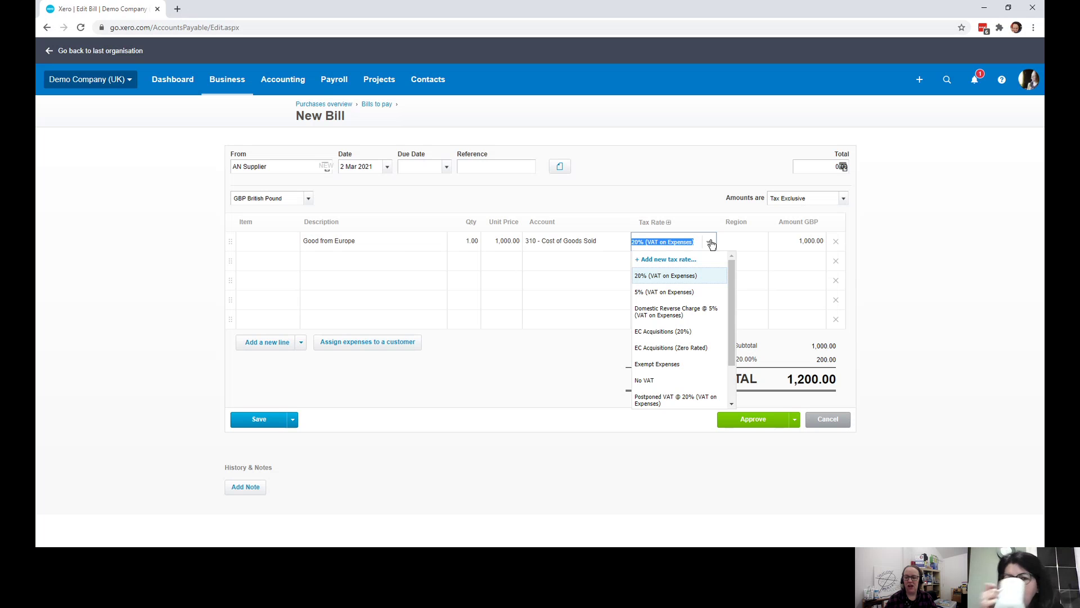
{"action": "scroll", "coordinate": [735, 279], "scroll_direction": "down", "scroll_amount": 1}
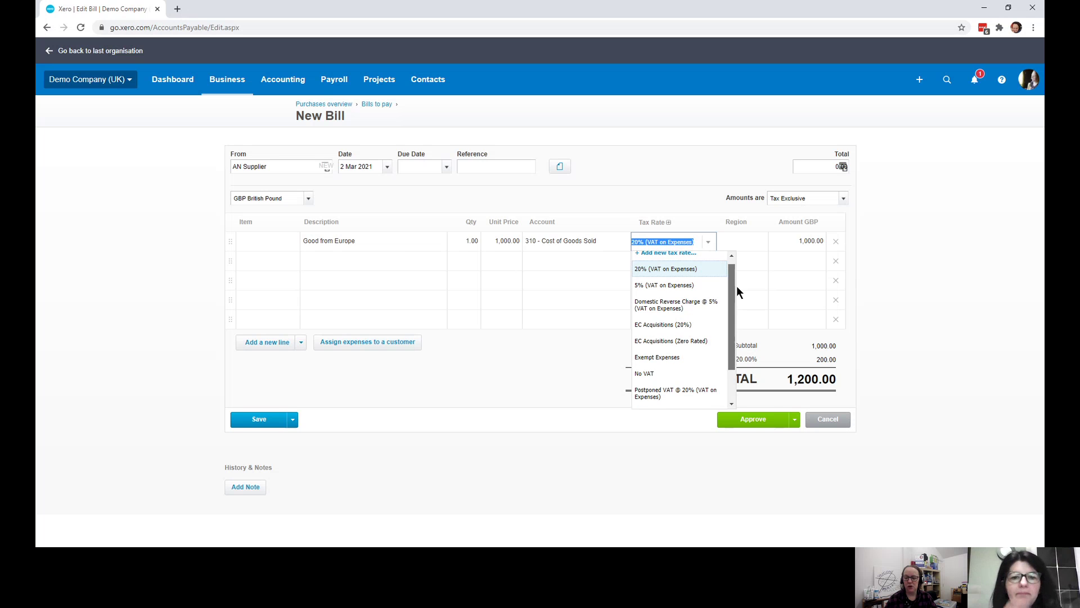
{"action": "left_click_drag", "start_coordinate": [737, 288], "coordinate": [738, 313]}
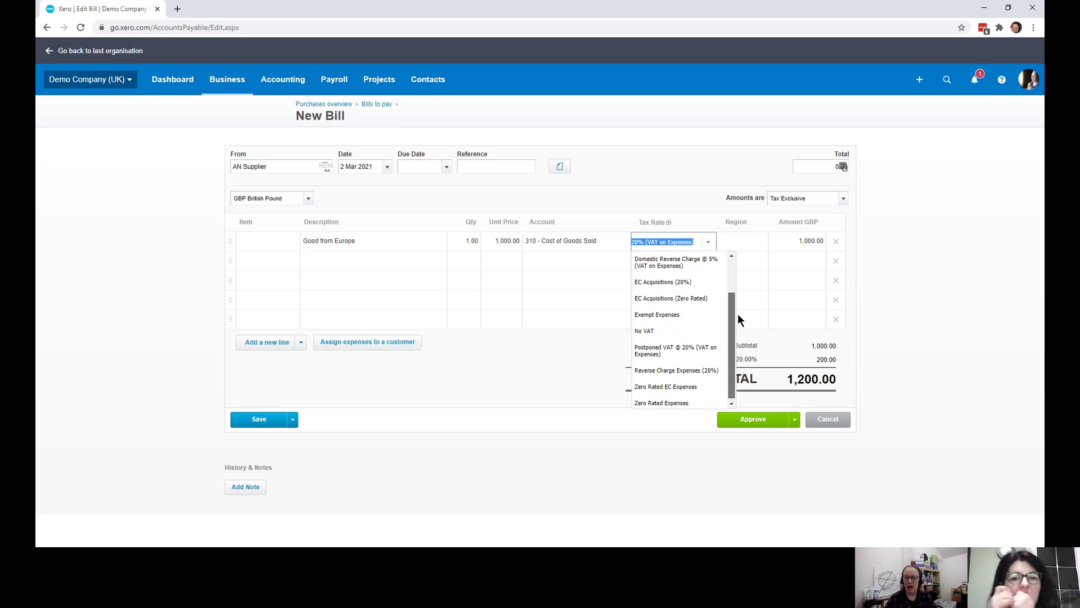
{"action": "left_click", "coordinate": [672, 352]}
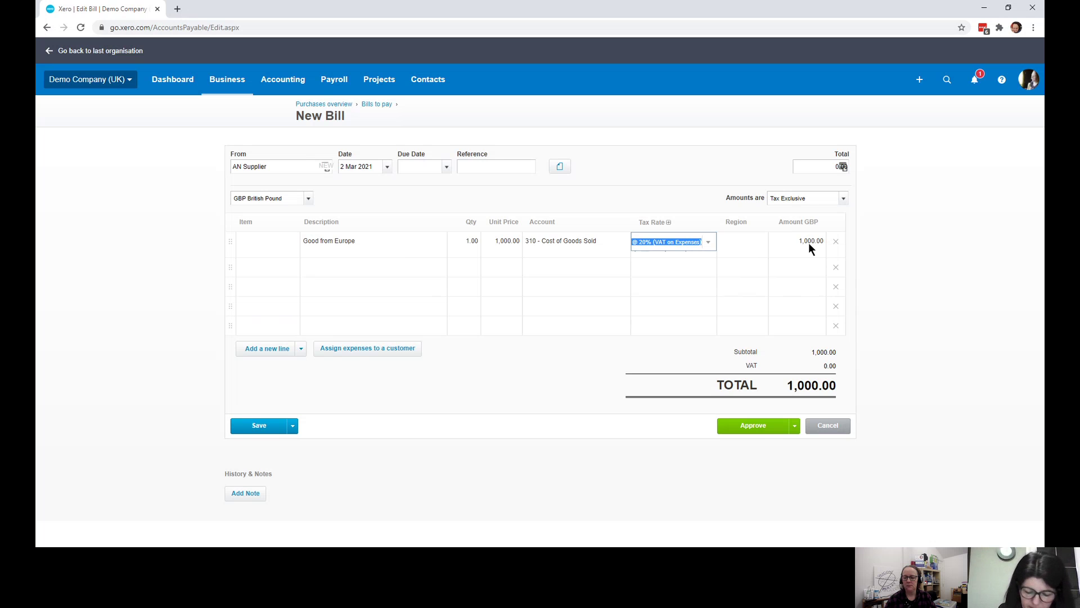
Set the bill's due date to 2 Mar 2021 and approve the bill
{"action": "left_click", "coordinate": [755, 429]}
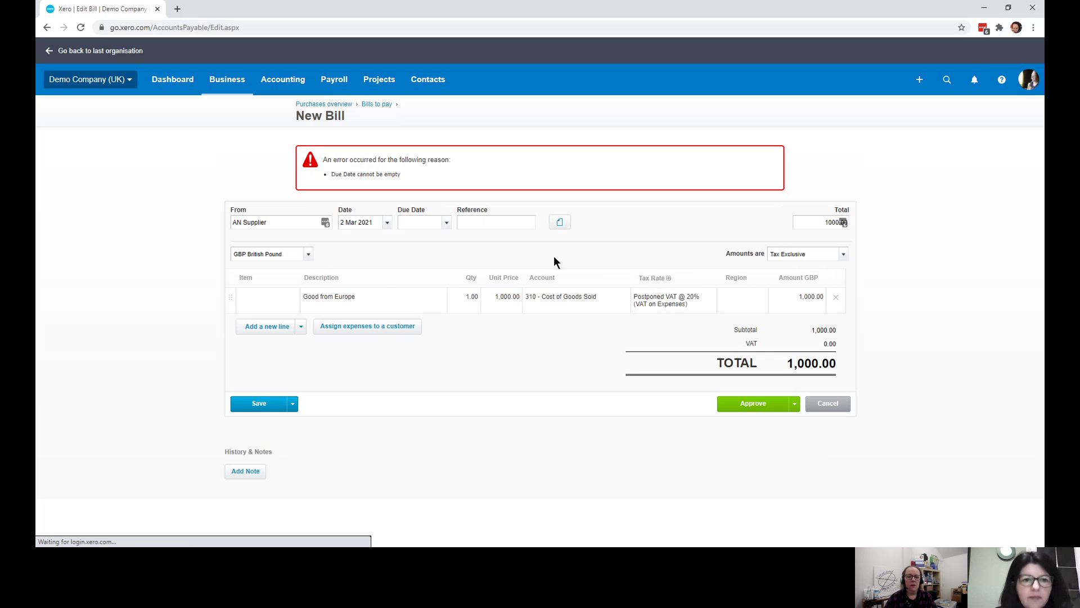
{"action": "left_click", "coordinate": [433, 220]}
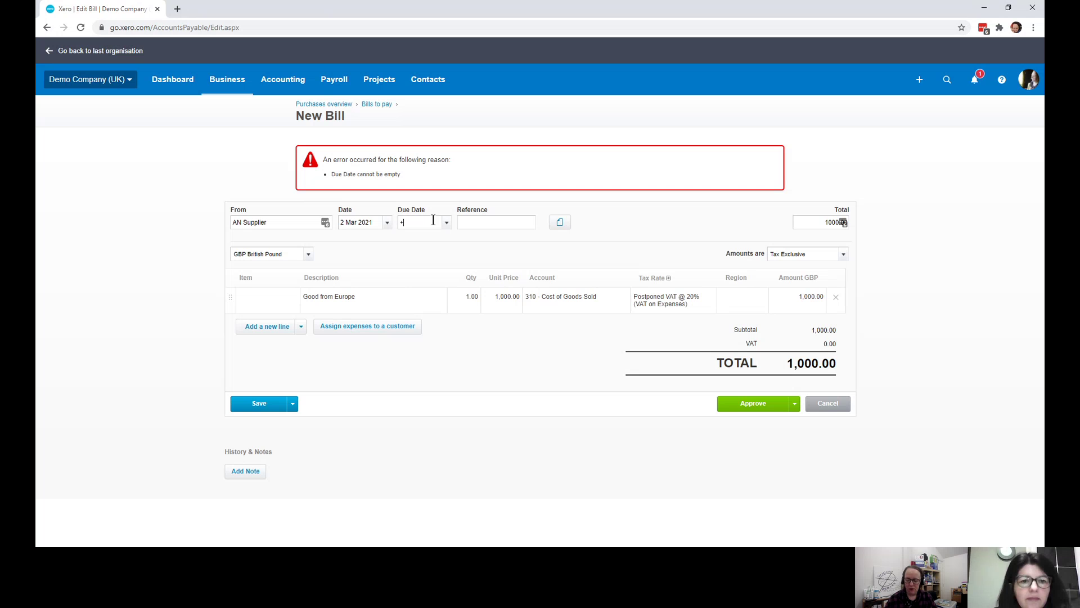
{"action": "key", "text": "Tab"}
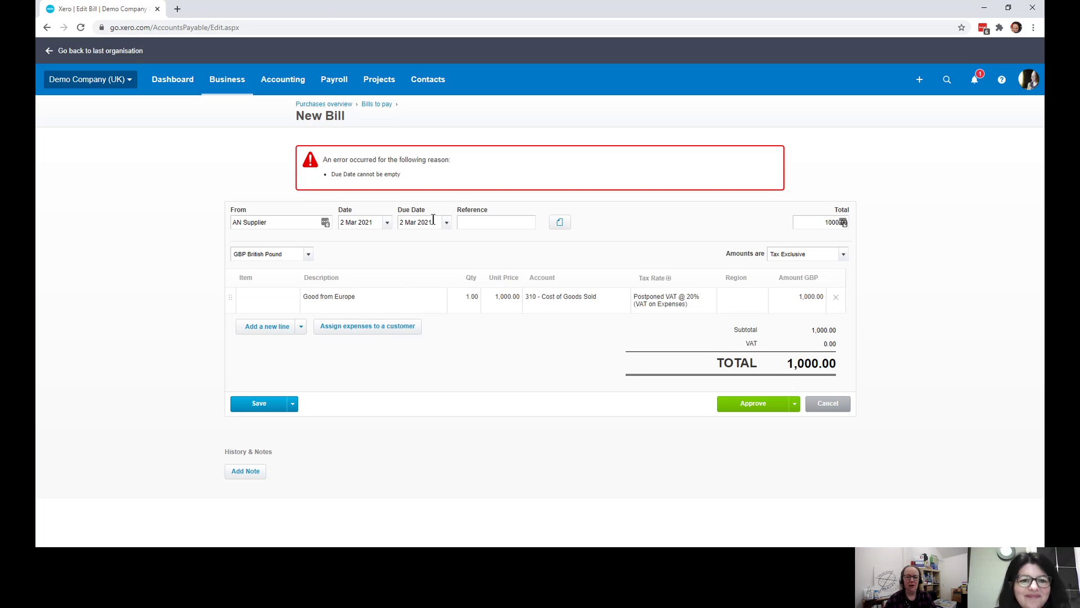
{"action": "key", "text": "shift+Tab"}
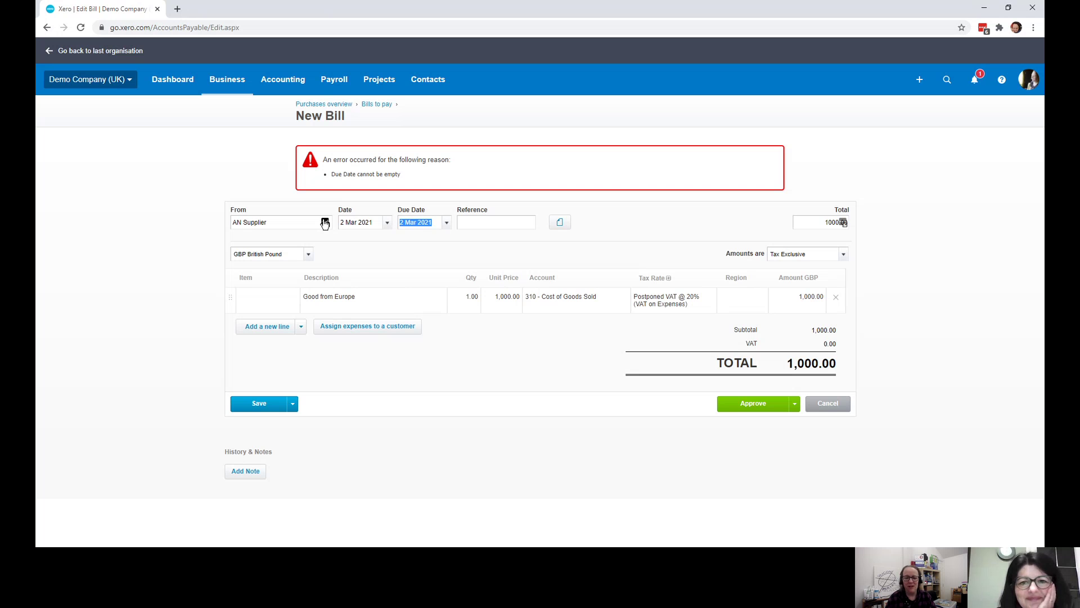
{"action": "type", "text": "+0"}
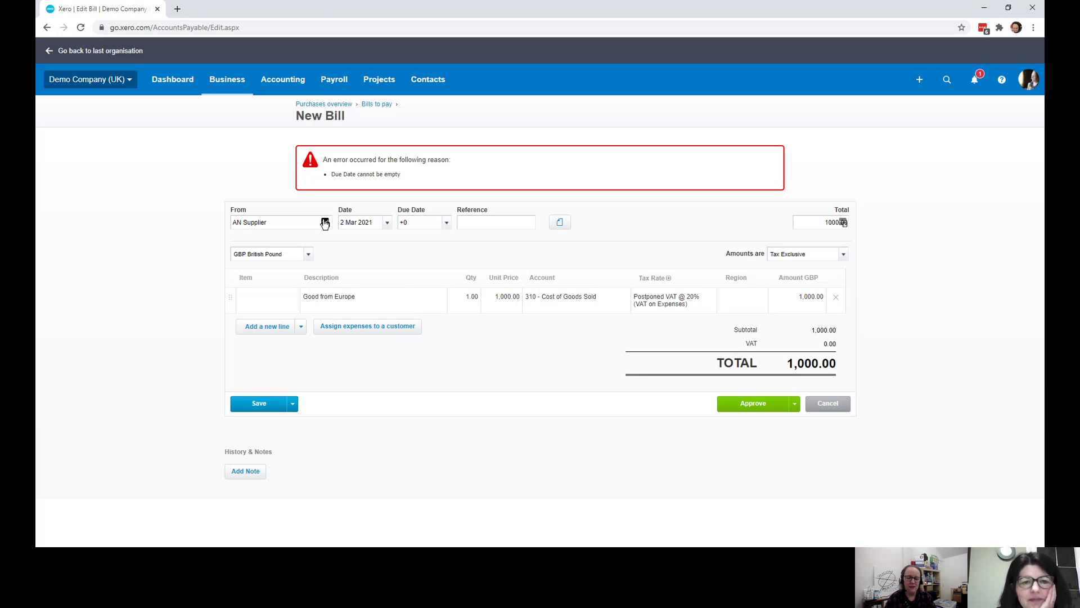
{"action": "key", "text": "Tab"}
{"action": "left_click", "coordinate": [750, 405]}
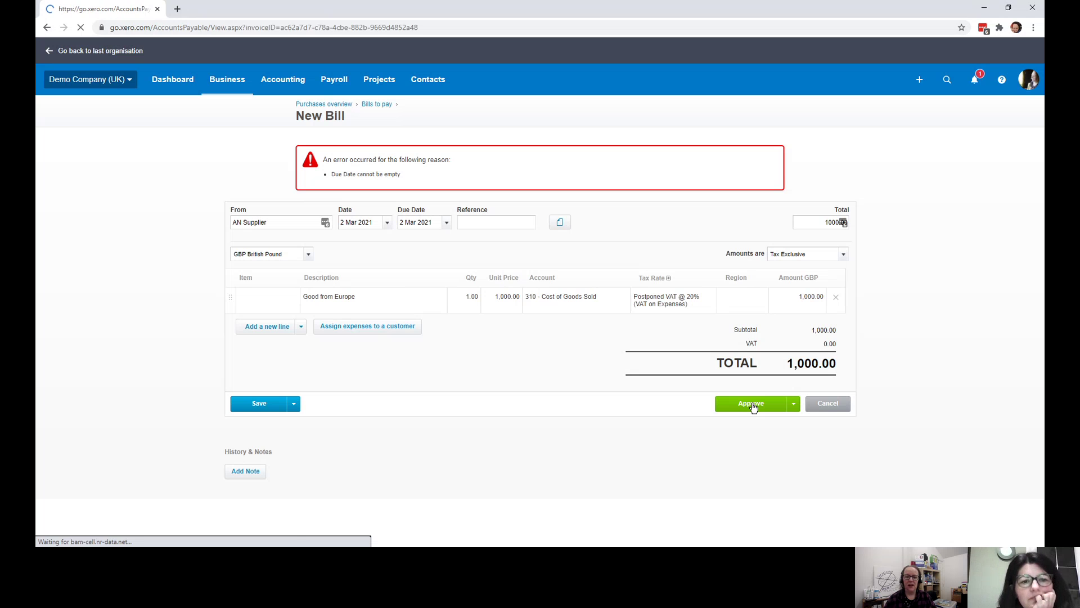
Dismiss the Hubdoc connection prompt on the approved bill
{"action": "scroll", "coordinate": [630, 343], "scroll_direction": "down", "scroll_amount": 2}
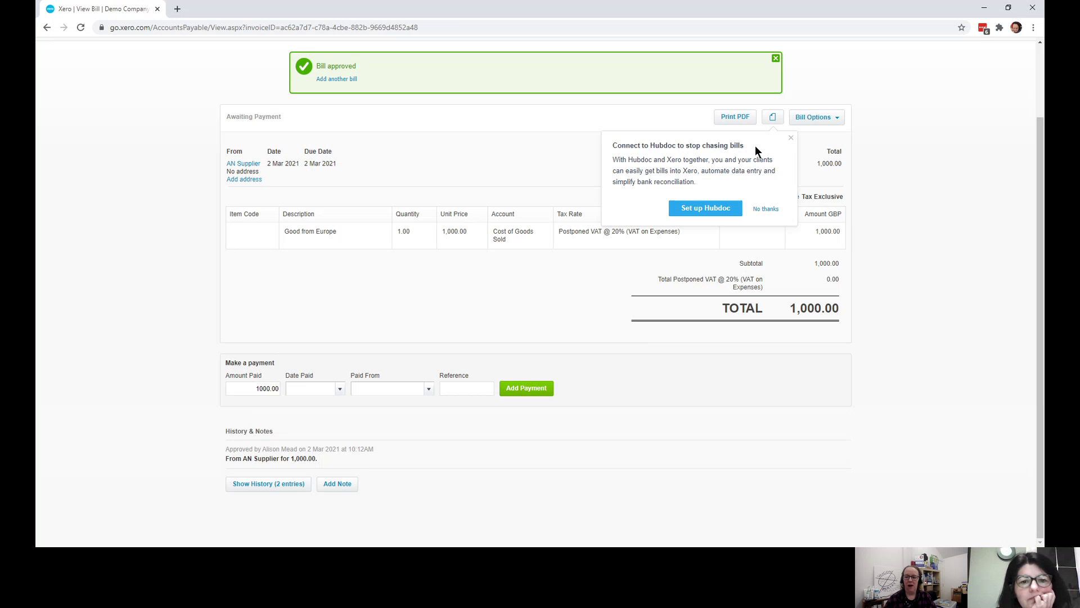
{"action": "left_click", "coordinate": [790, 140]}
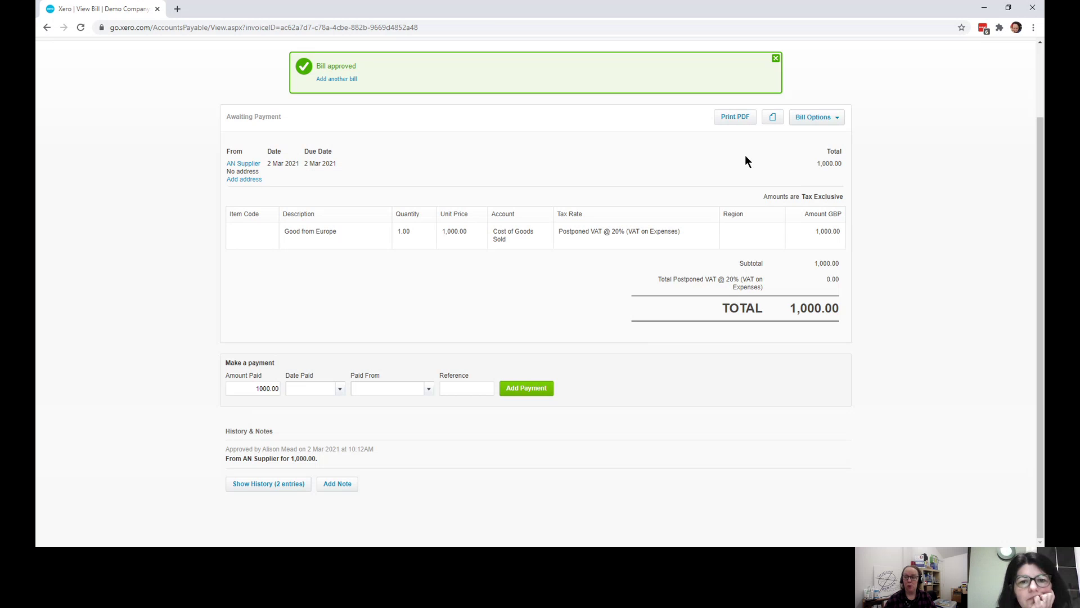
{"action": "scroll", "coordinate": [745, 156], "scroll_direction": "up", "scroll_amount": 2}
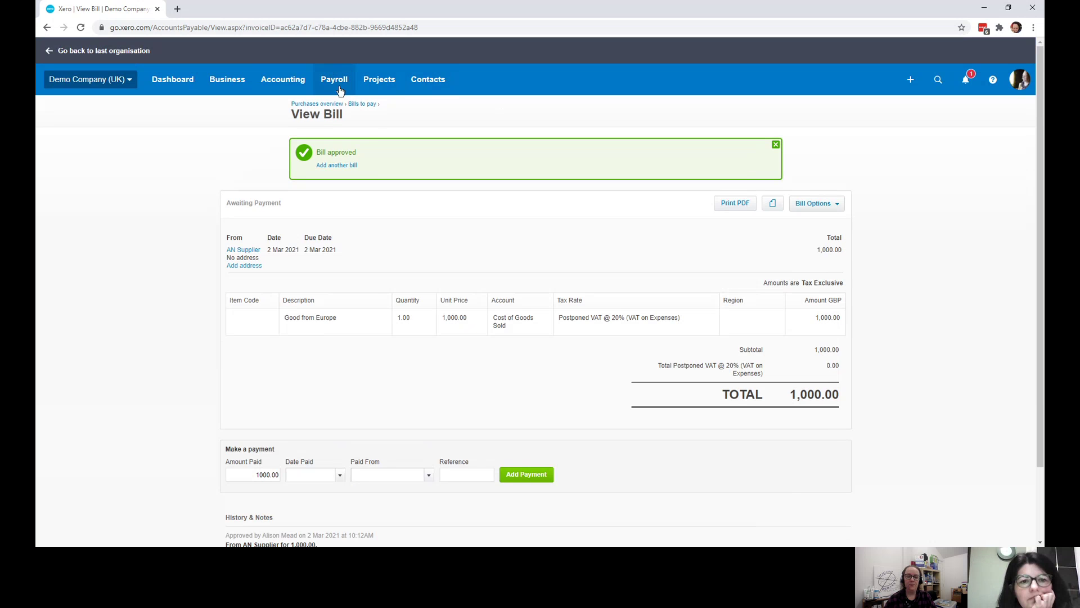
Go to the VAT returns and continue without Making Tax Digital
{"action": "left_click", "coordinate": [287, 81]}
{"action": "left_click", "coordinate": [303, 317]}
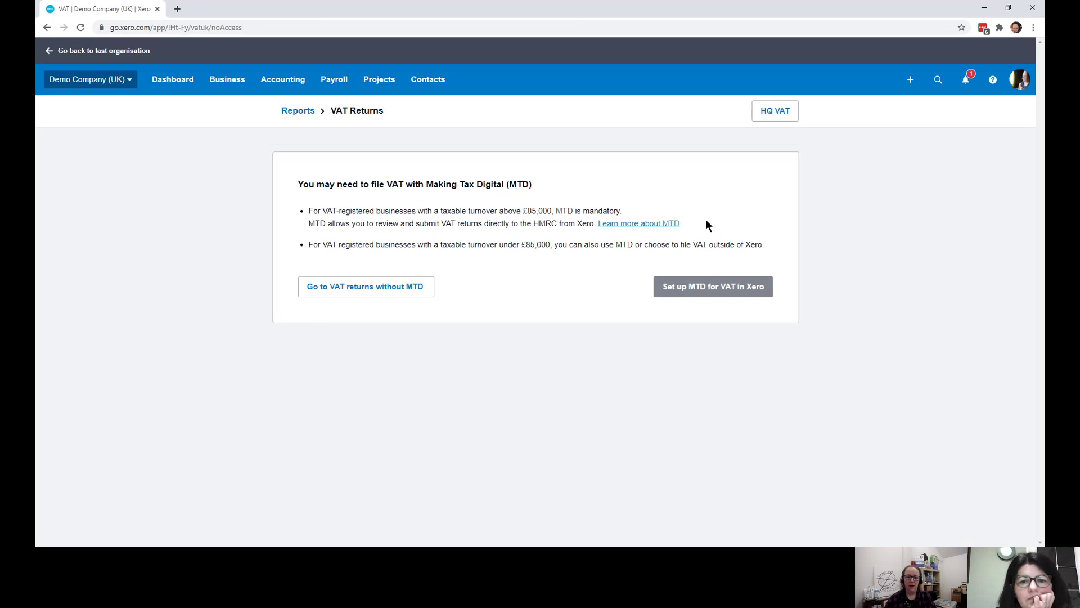
{"action": "left_click", "coordinate": [379, 288]}
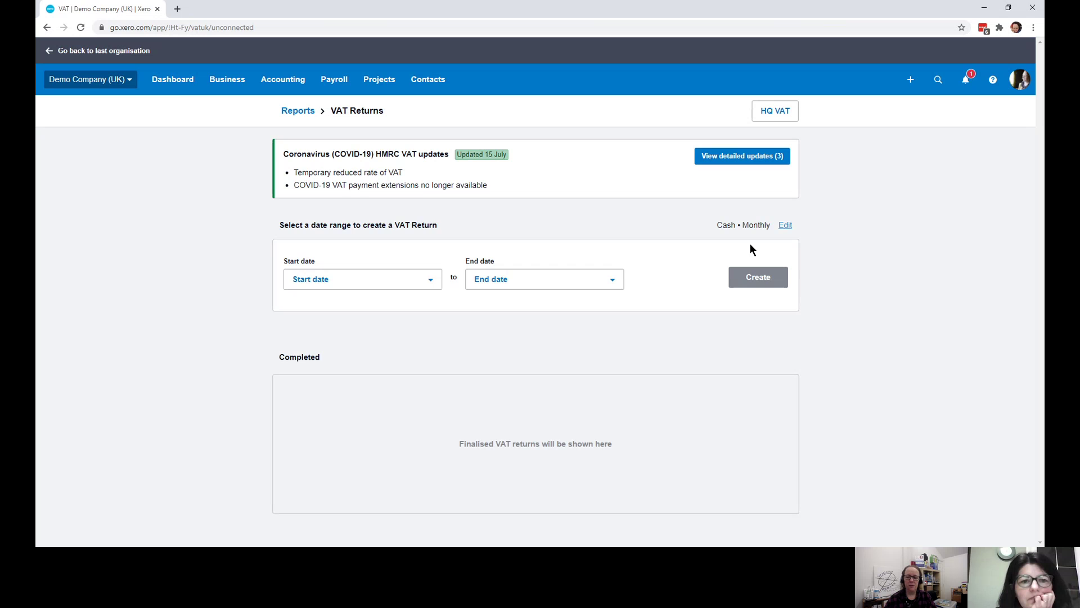
Create a VAT return for the period 01 March 2021 to 31 March 2021
{"action": "left_click", "coordinate": [431, 280]}
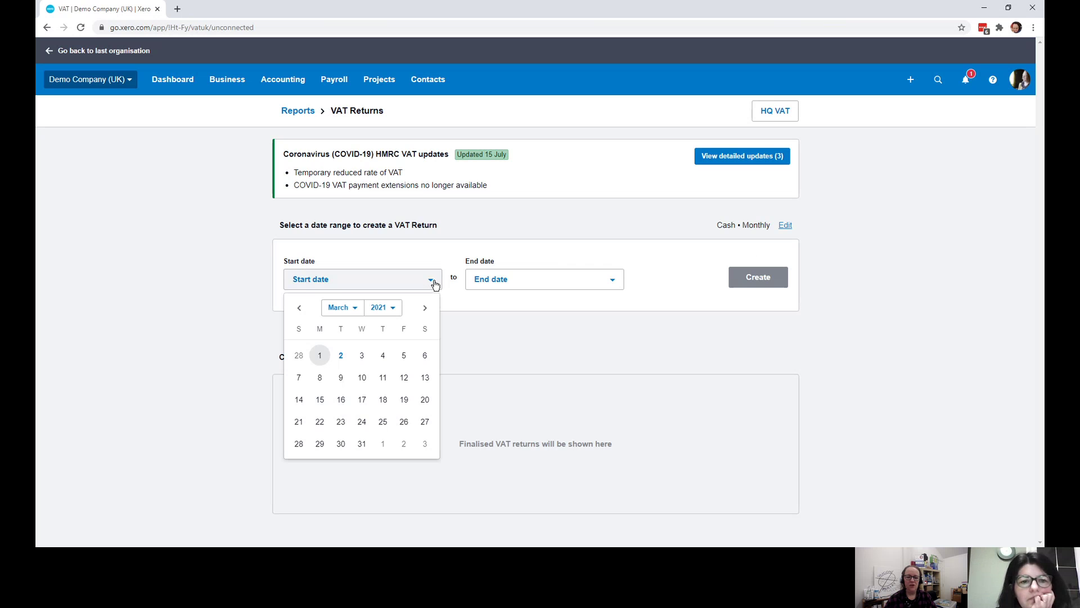
{"action": "left_click", "coordinate": [319, 355]}
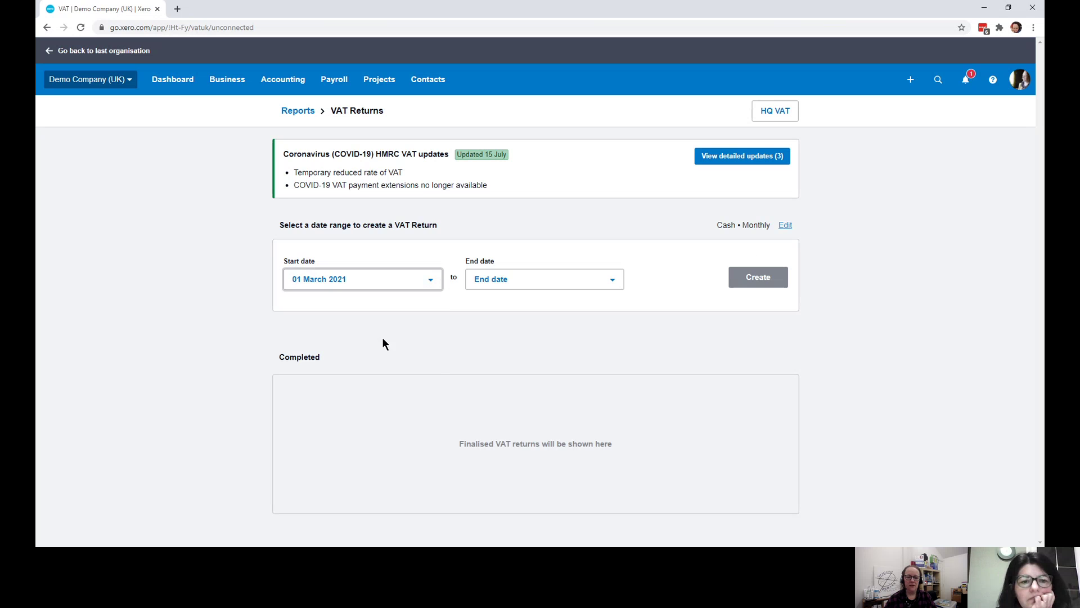
{"action": "left_click", "coordinate": [620, 288]}
{"action": "left_click", "coordinate": [547, 443]}
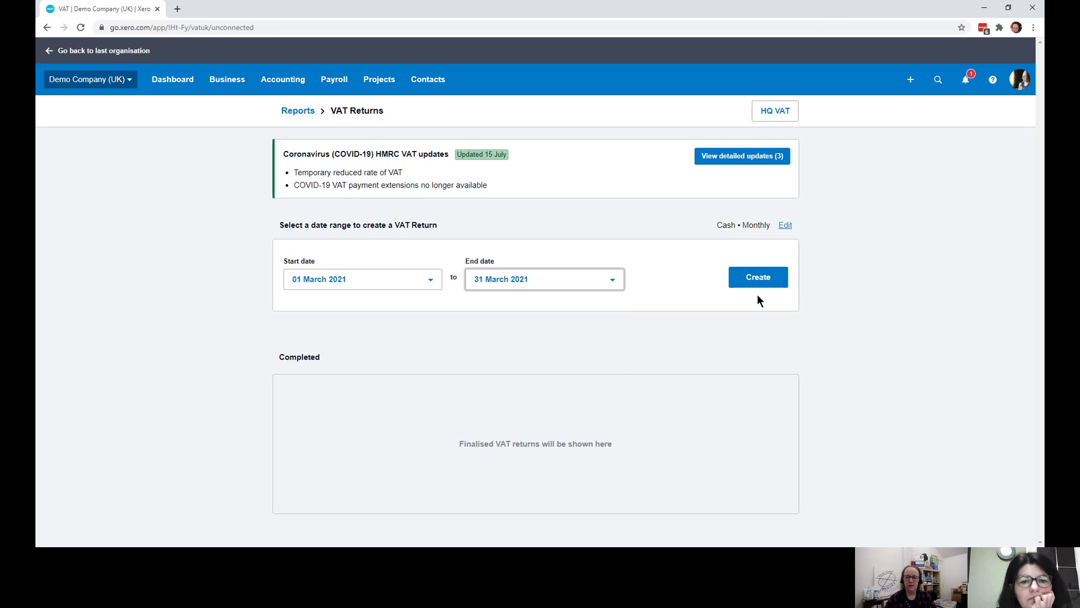
{"action": "left_click", "coordinate": [761, 280]}
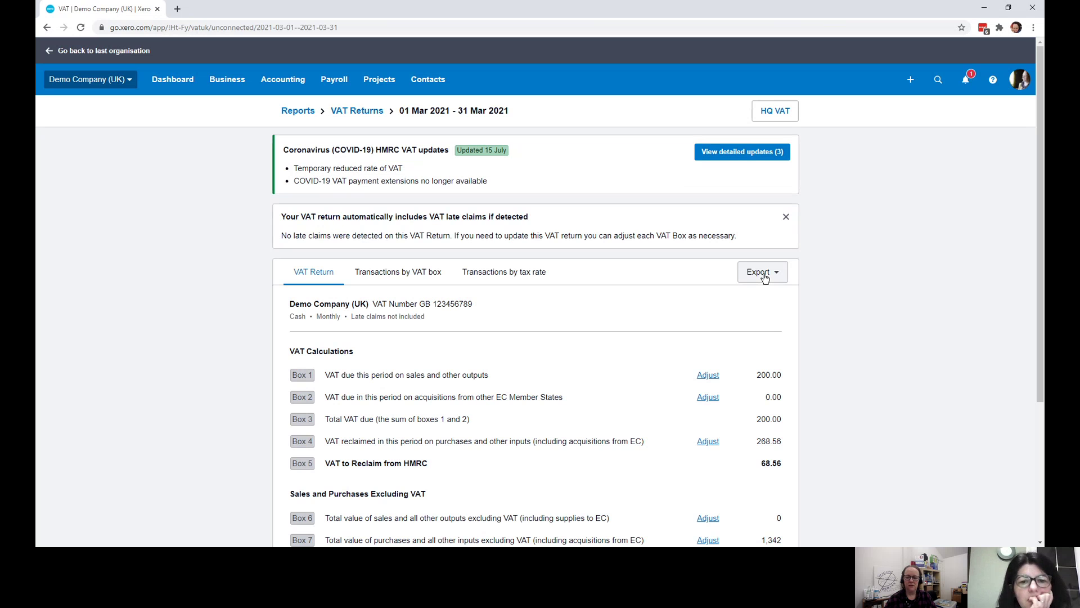
Examine the VAT return's box totals and how the postponed VAT bill is listed in the transactions by VAT box
{"action": "scroll", "coordinate": [764, 276], "scroll_direction": "down", "scroll_amount": 1}
{"action": "scroll", "coordinate": [897, 282], "scroll_direction": "down", "scroll_amount": 2}
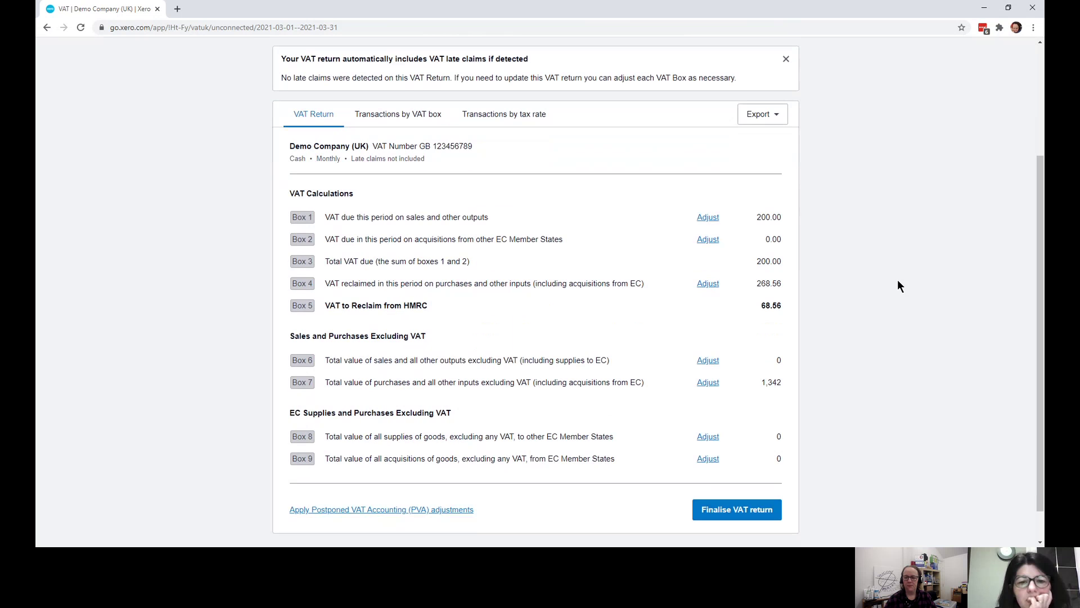
{"action": "left_click", "coordinate": [398, 114]}
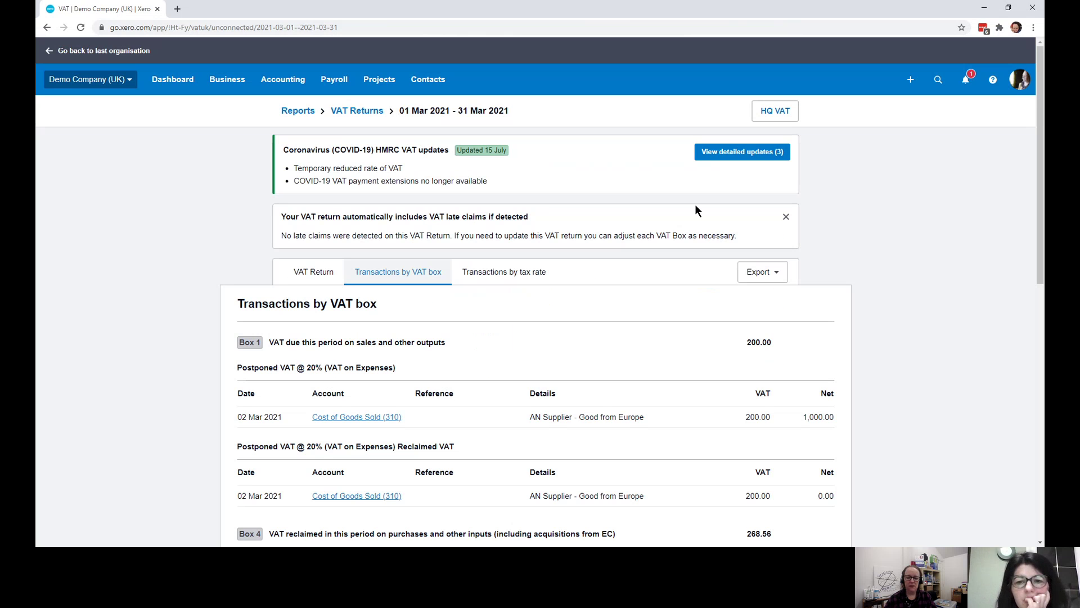
{"action": "scroll", "coordinate": [695, 206], "scroll_direction": "down", "scroll_amount": 1}
{"action": "scroll", "coordinate": [695, 210], "scroll_direction": "down", "scroll_amount": 2}
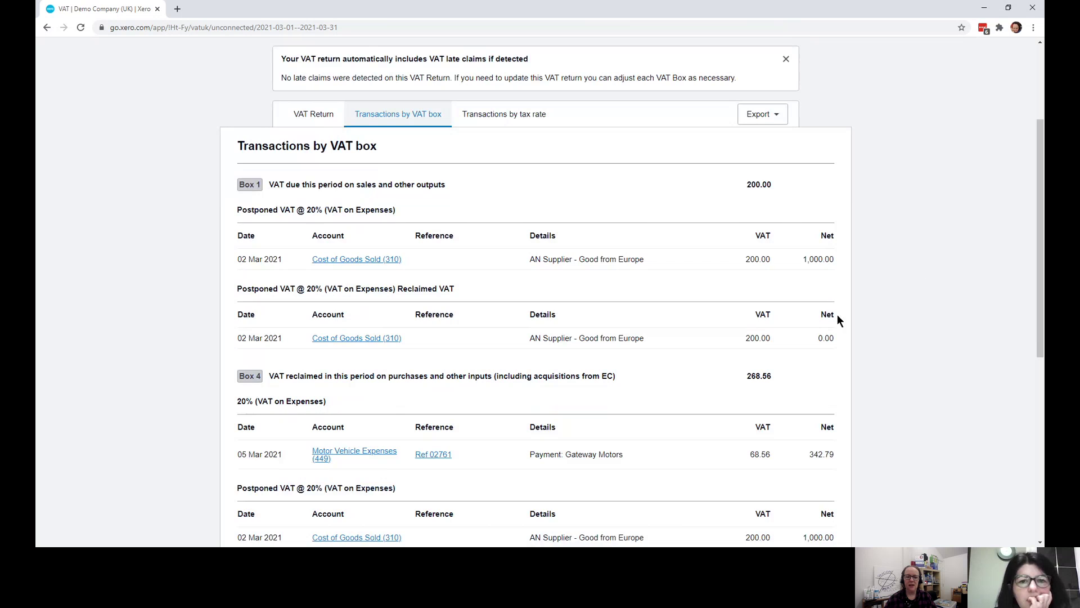
{"action": "scroll", "coordinate": [886, 261], "scroll_direction": "down", "scroll_amount": 1}
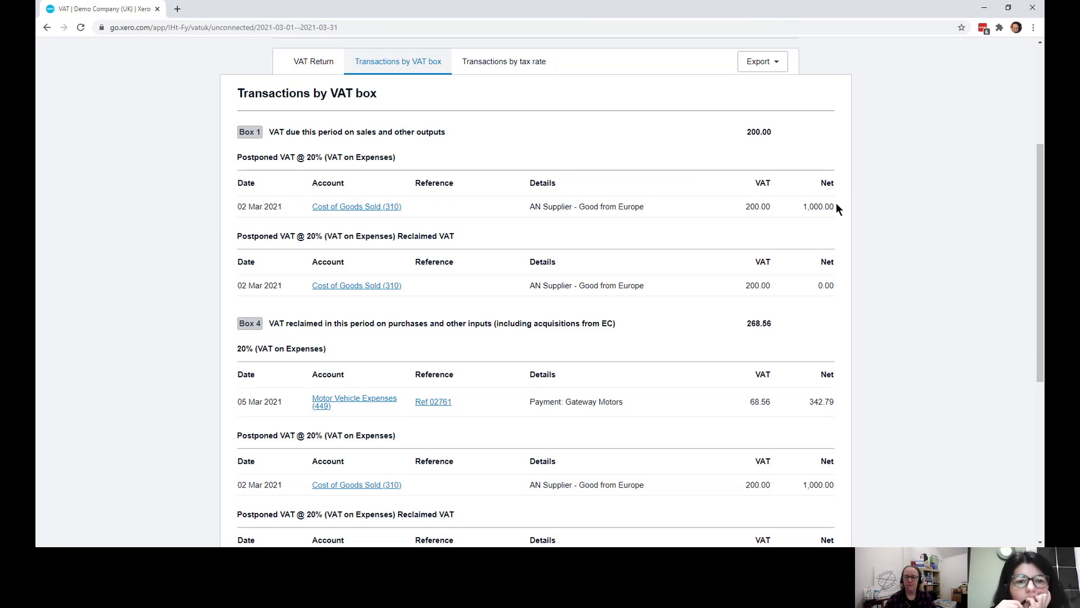
{"action": "scroll", "coordinate": [515, 203], "scroll_direction": "down", "scroll_amount": 1}
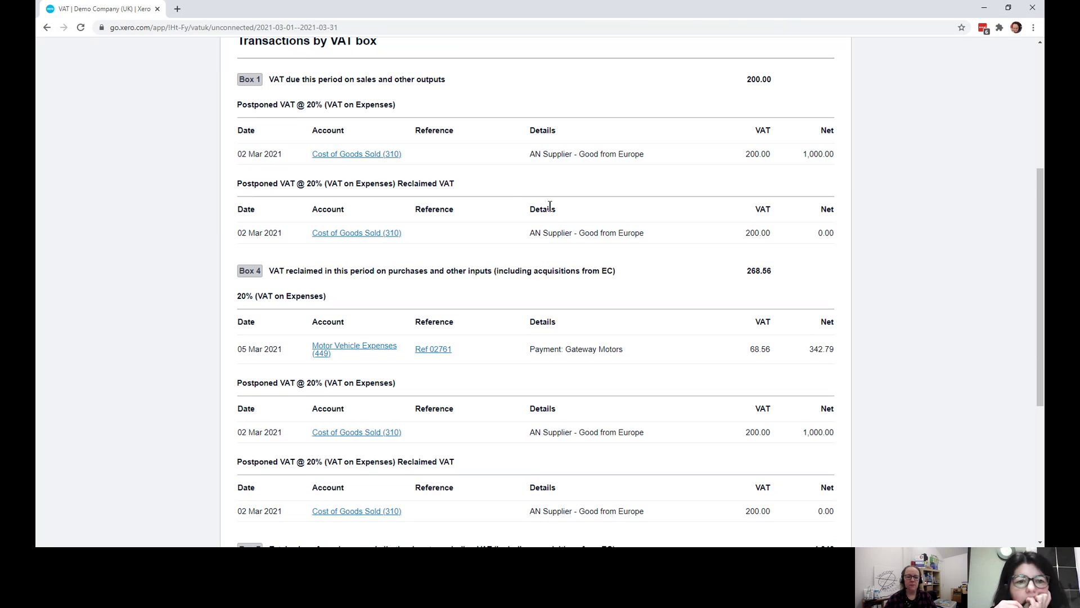
{"action": "scroll", "coordinate": [599, 274], "scroll_direction": "down", "scroll_amount": 1}
{"action": "scroll", "coordinate": [581, 282], "scroll_direction": "down", "scroll_amount": 1}
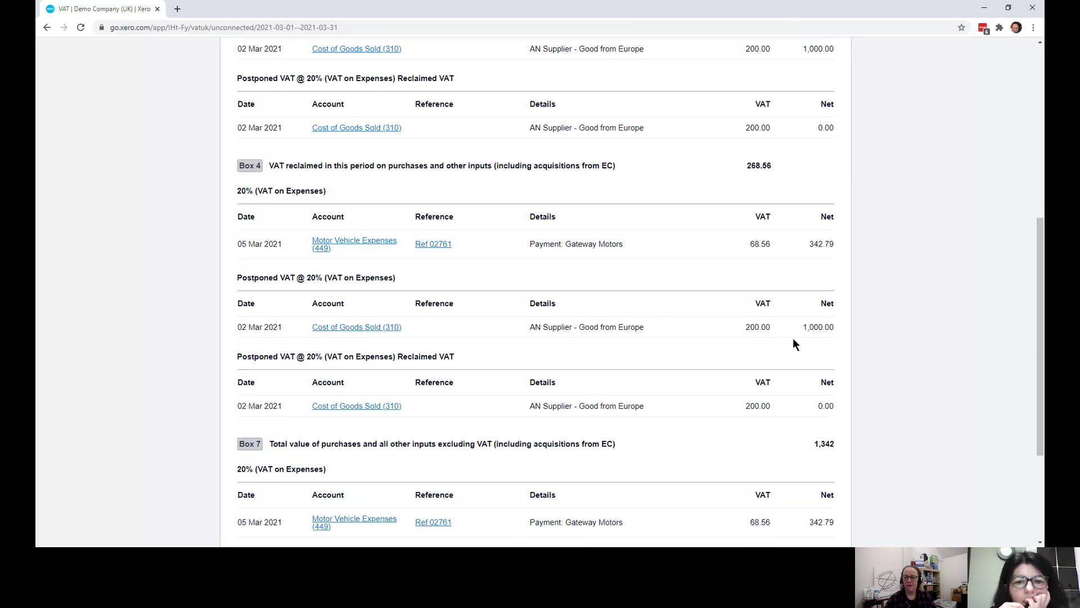
{"action": "scroll", "coordinate": [793, 343], "scroll_direction": "down", "scroll_amount": 1}
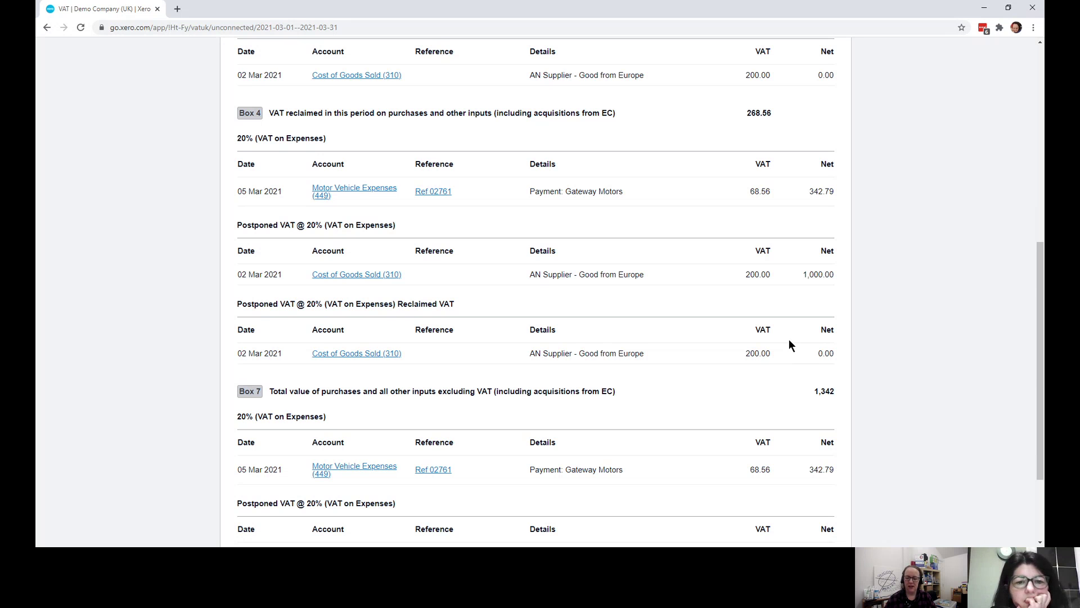
{"action": "scroll", "coordinate": [790, 341], "scroll_direction": "down", "scroll_amount": 2}
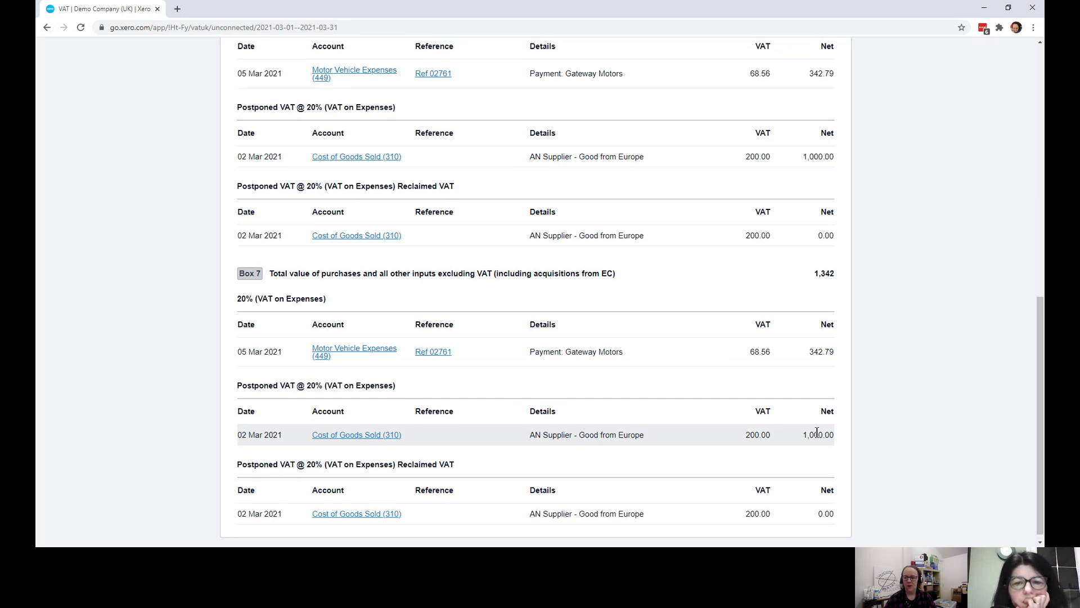
{"action": "scroll", "coordinate": [821, 431], "scroll_direction": "up", "scroll_amount": 7}
{"action": "scroll", "coordinate": [866, 412], "scroll_direction": "up", "scroll_amount": 1}
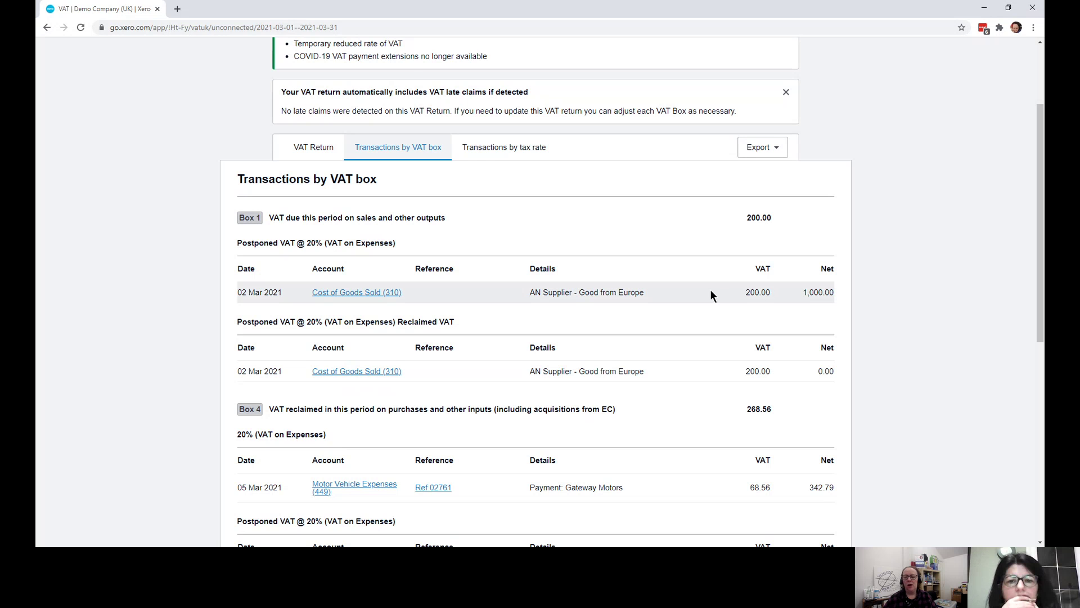
{"action": "scroll", "coordinate": [714, 309], "scroll_direction": "up", "scroll_amount": 1}
{"action": "scroll", "coordinate": [714, 314], "scroll_direction": "up", "scroll_amount": 1}
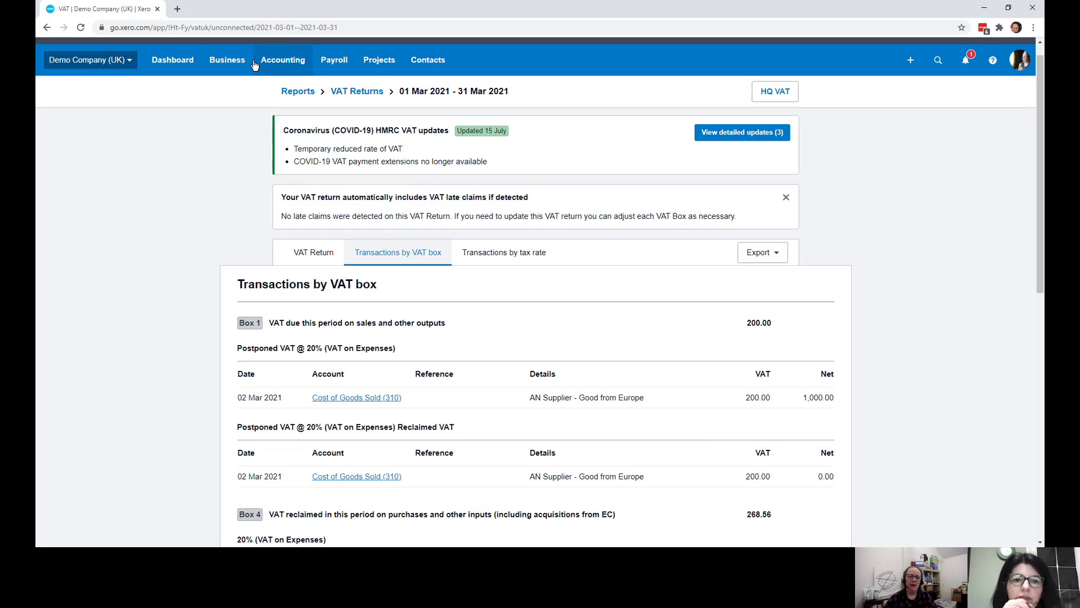
Start another new bill from the bills to pay, with AN Supplier as the supplier
{"action": "left_click", "coordinate": [222, 59]}
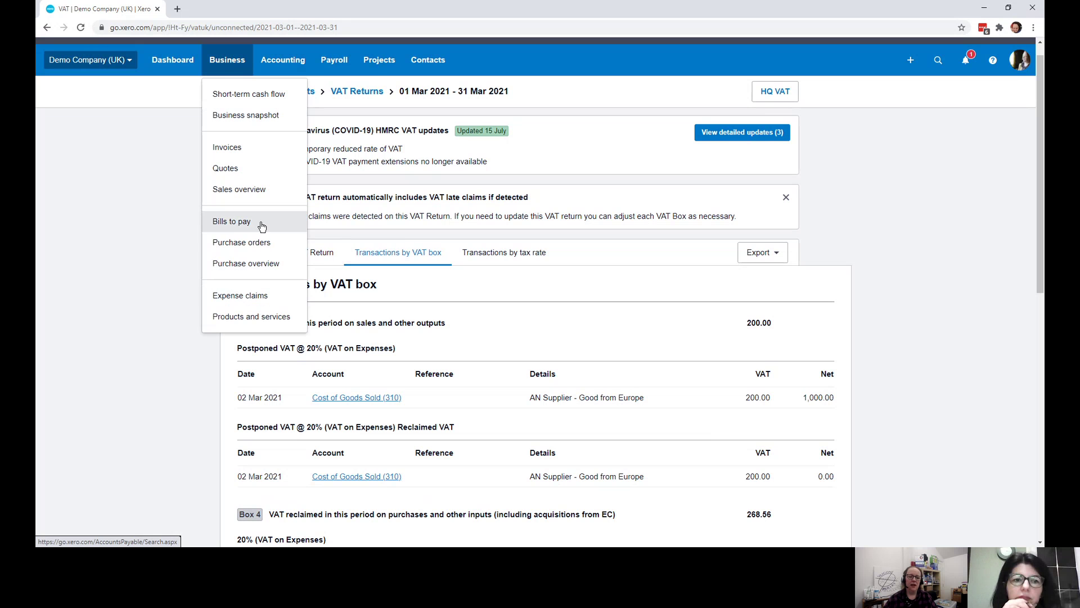
{"action": "left_click", "coordinate": [237, 223]}
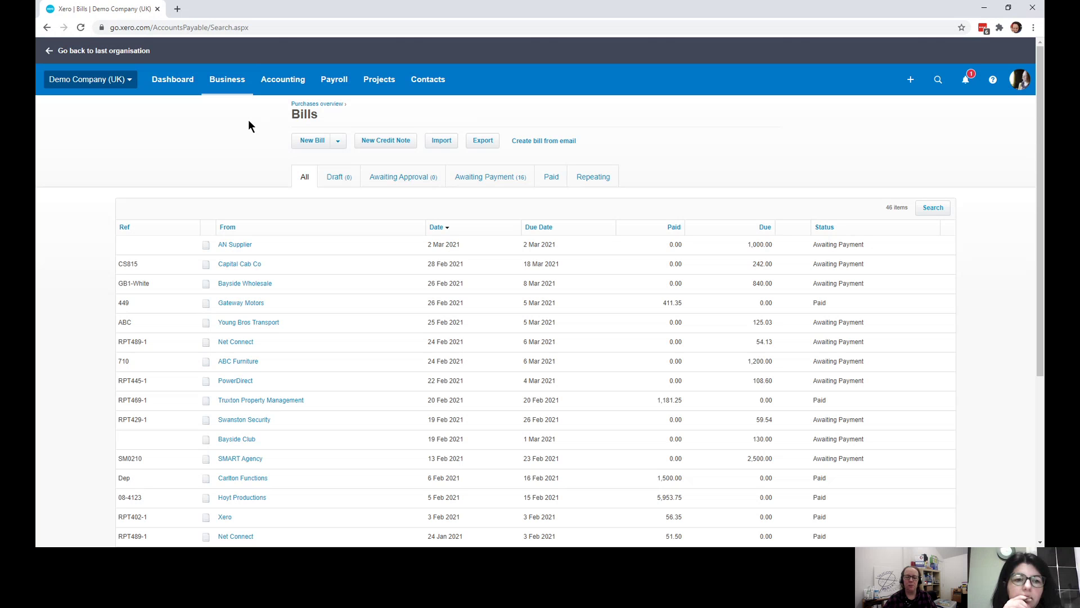
{"action": "left_click", "coordinate": [316, 140]}
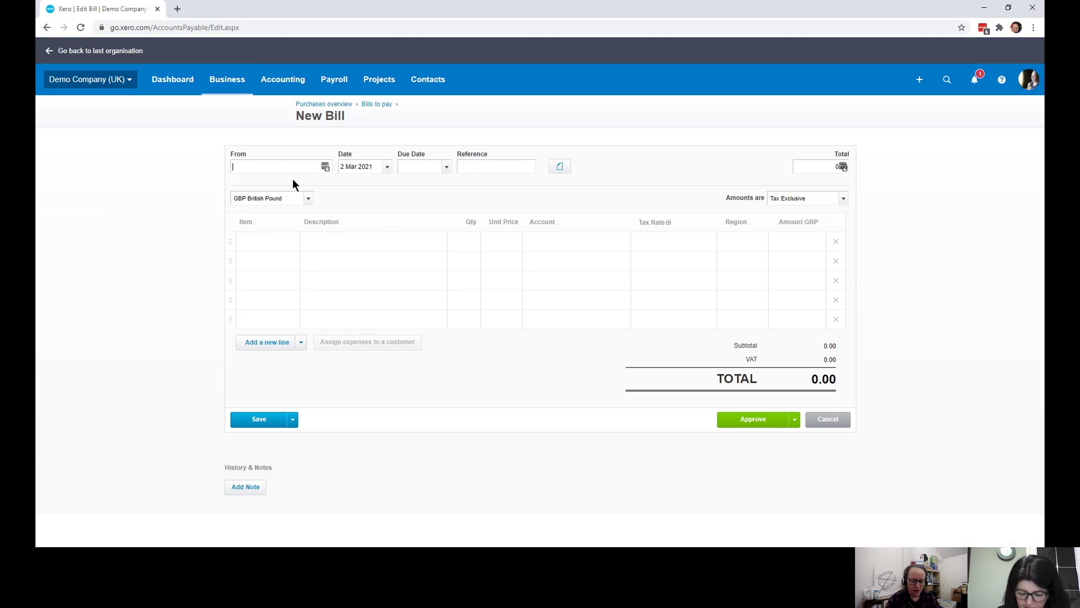
{"action": "type", "text": "an"}
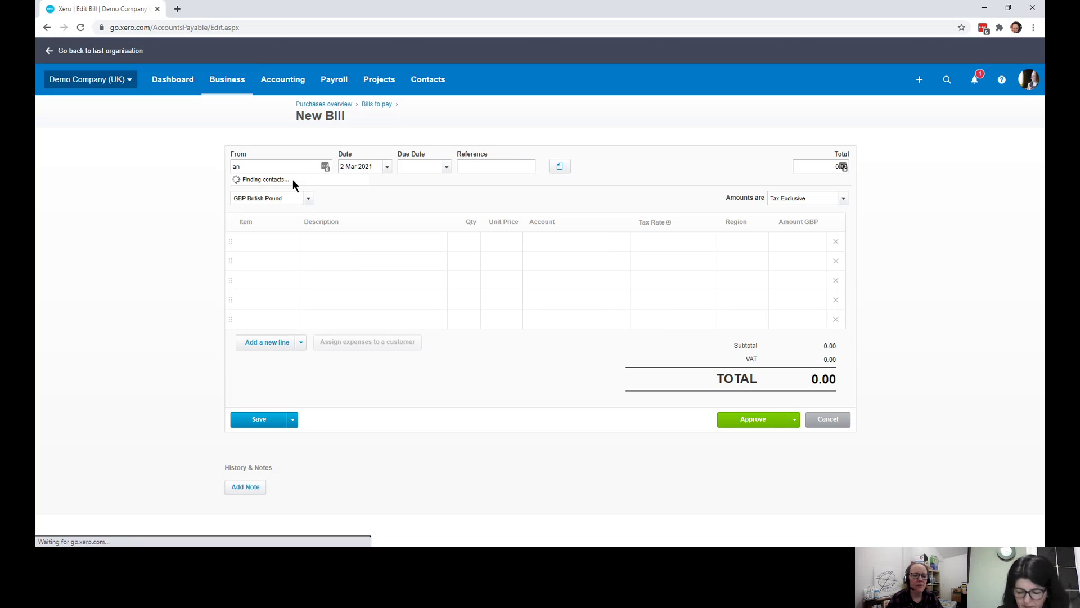
{"action": "left_click", "coordinate": [270, 191]}
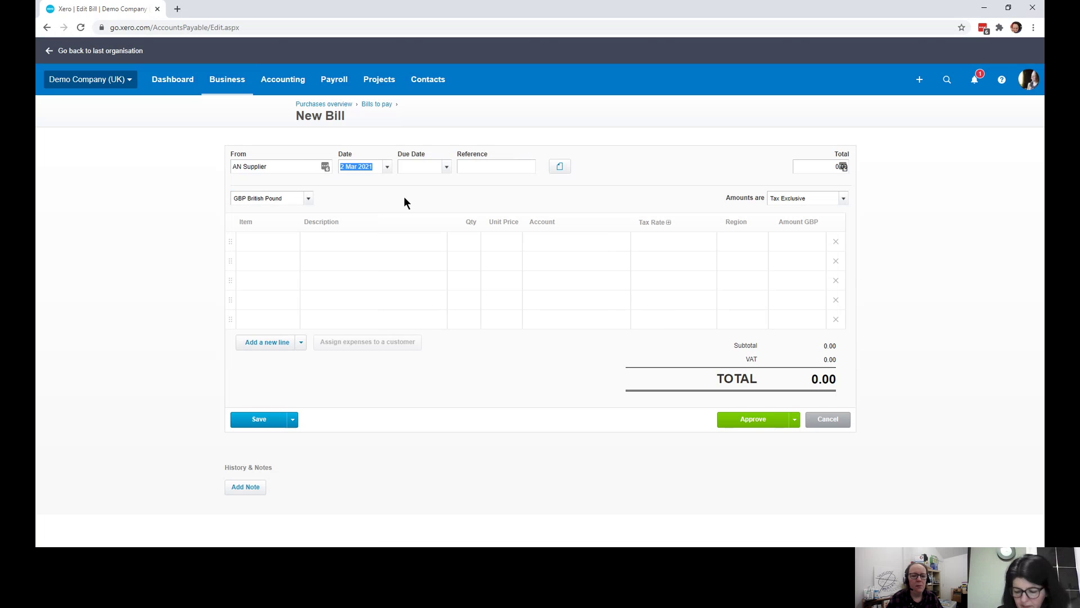
Enter a bill line described as "Goods from europe unsure of VAT" with a unit price of 2000
{"action": "left_click", "coordinate": [351, 249]}
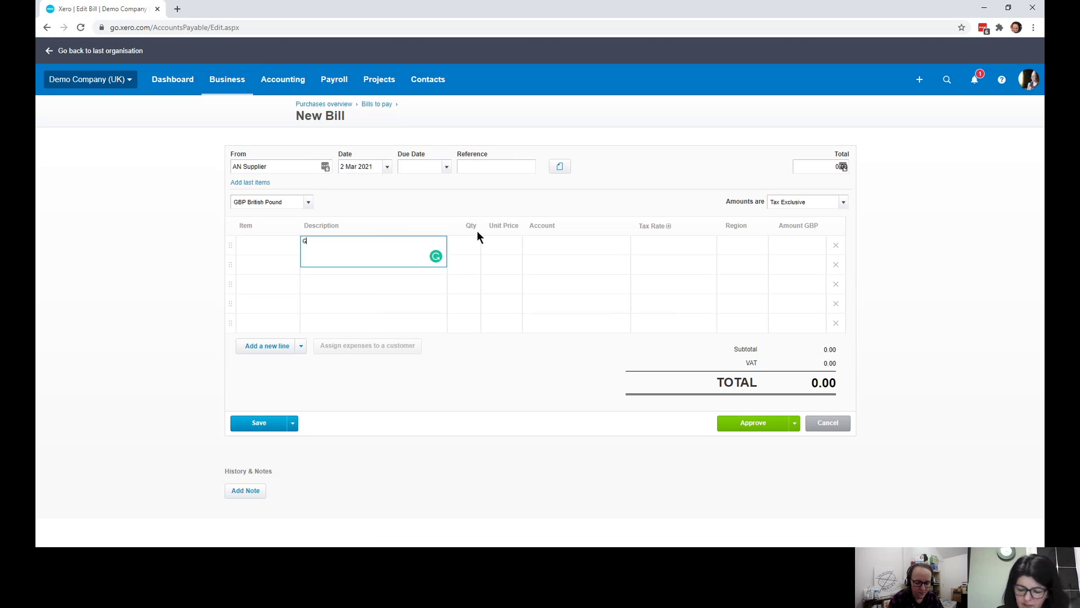
{"action": "type", "text": "Goods from "}
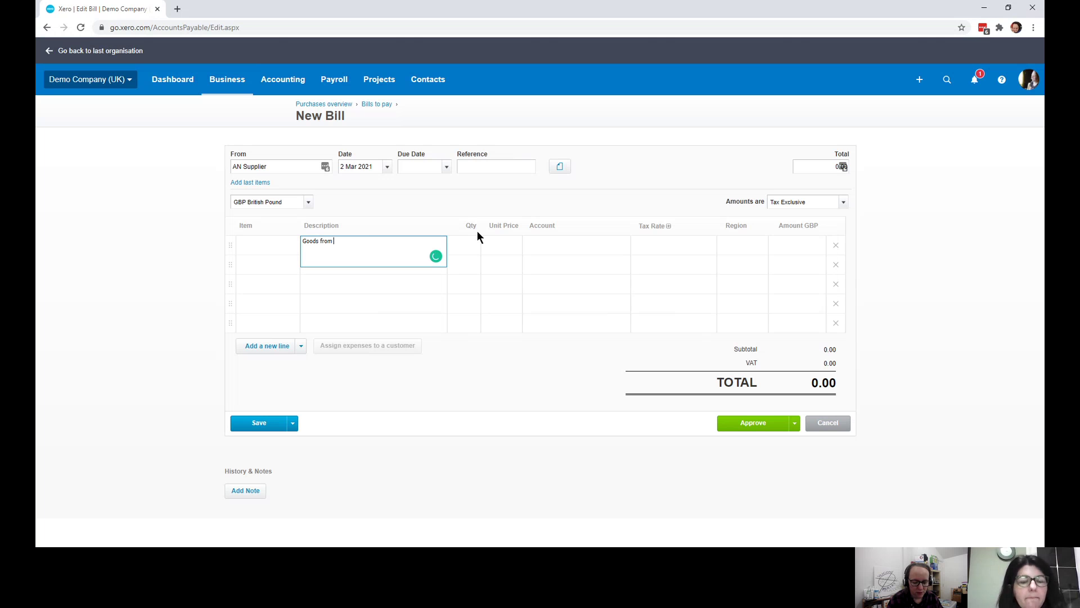
{"action": "type", "text": "euro"}
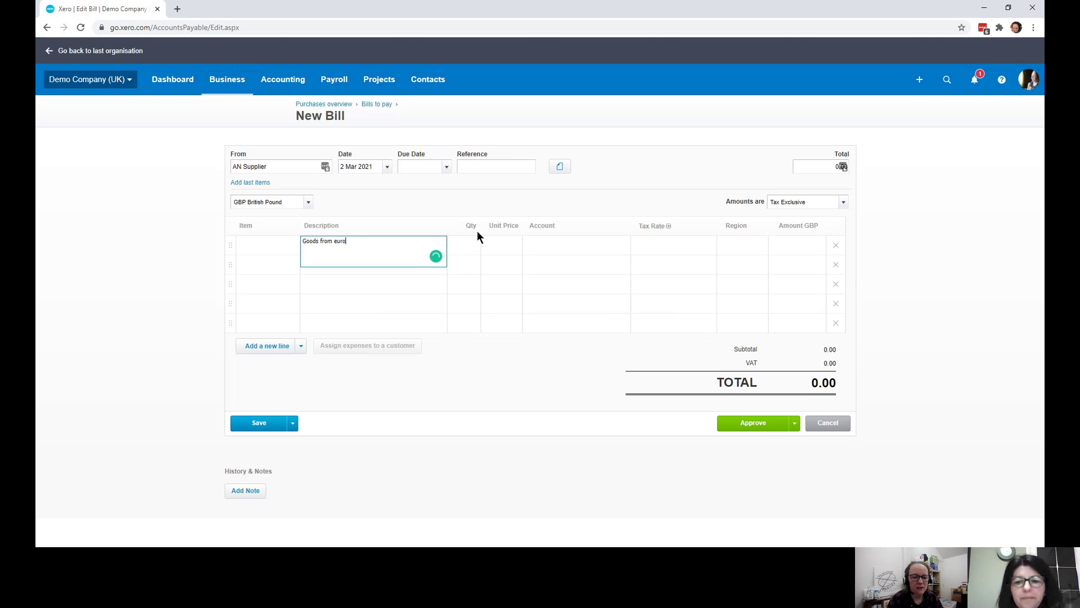
{"action": "type", "text": "pe unsure o"}
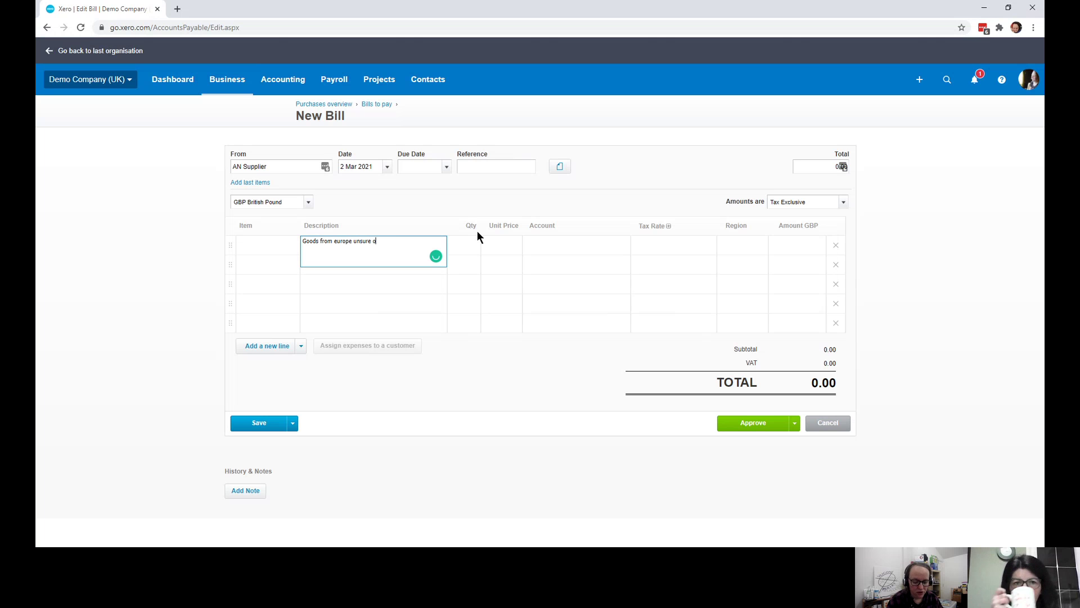
{"action": "type", "text": "f VAT"}
{"action": "key", "text": "Tab"}
{"action": "key", "text": "Tab"}
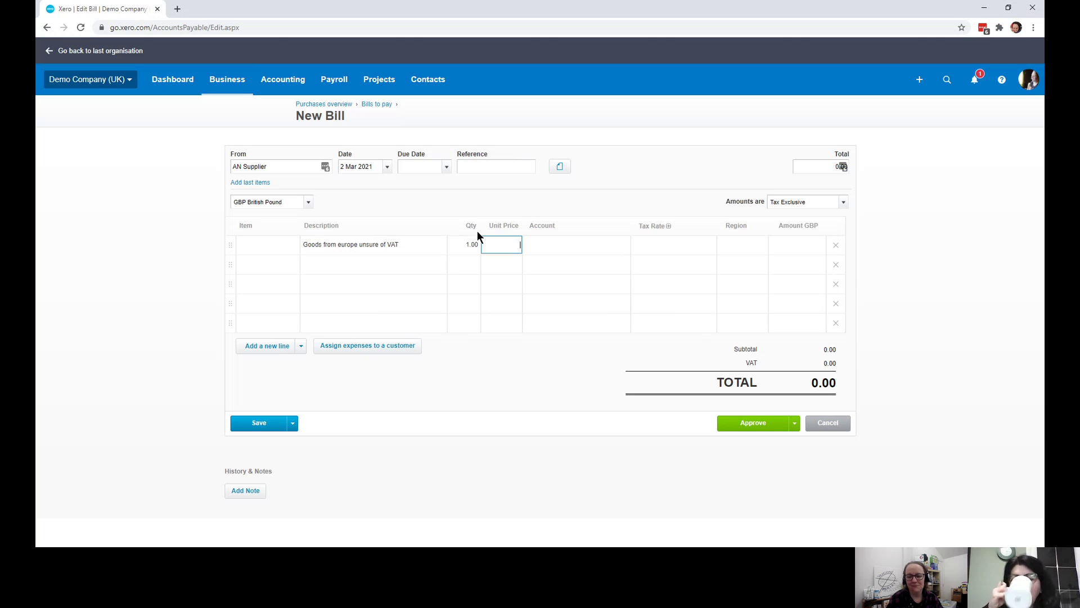
{"action": "type", "text": "2000"}
{"action": "key", "text": "Tab"}
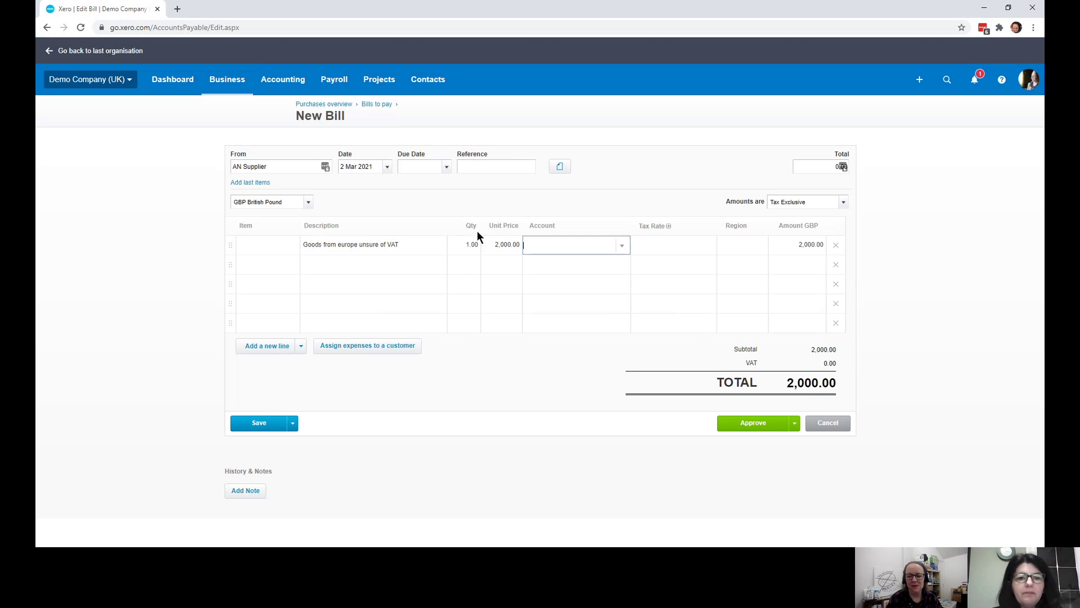
Assign the goods line to account 310 - Cost of Goods Sold with the Zero Rated Expenses tax rate
{"action": "type", "text": "cost"}
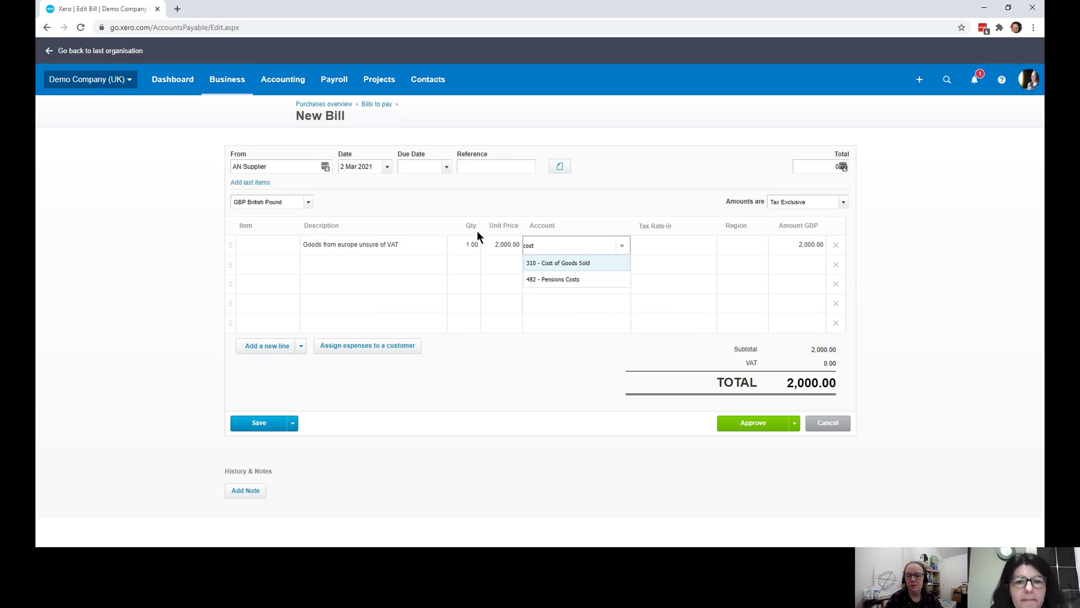
{"action": "key", "text": "Tab"}
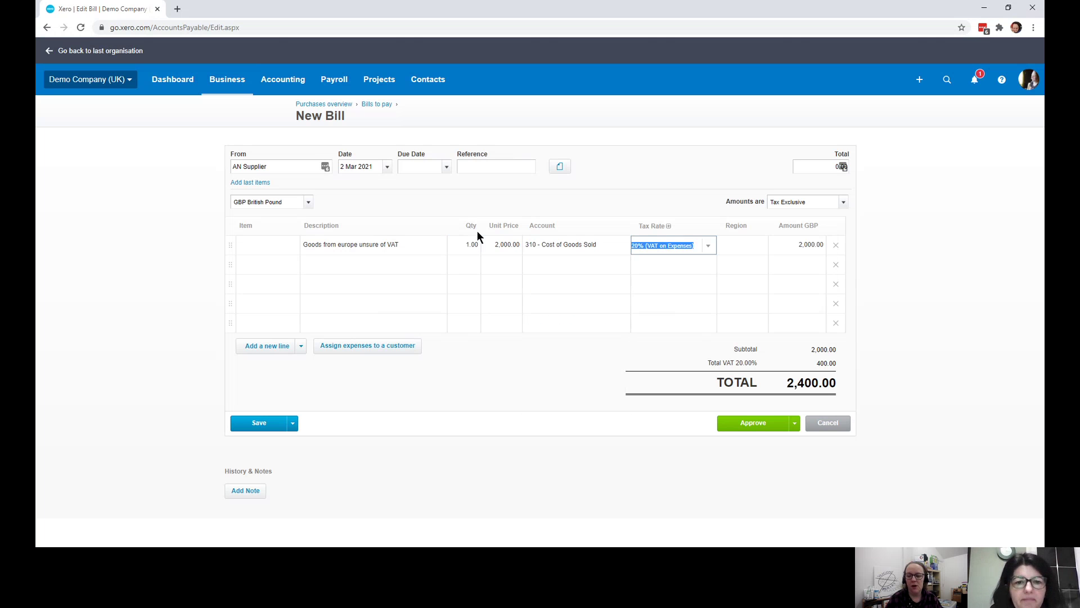
{"action": "left_click", "coordinate": [709, 248]}
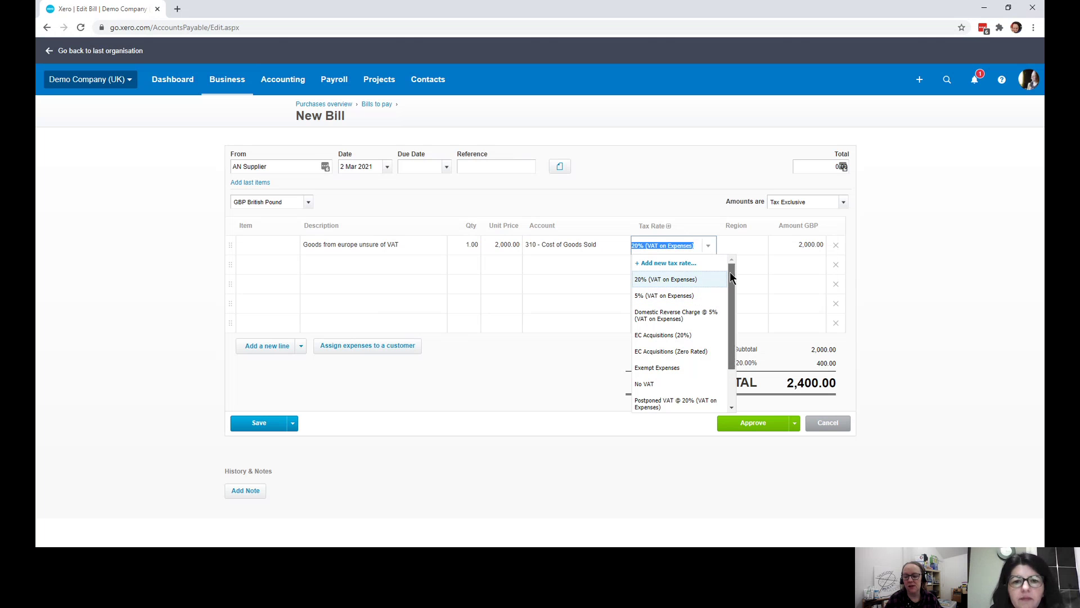
{"action": "left_click_drag", "start_coordinate": [731, 275], "coordinate": [735, 347]}
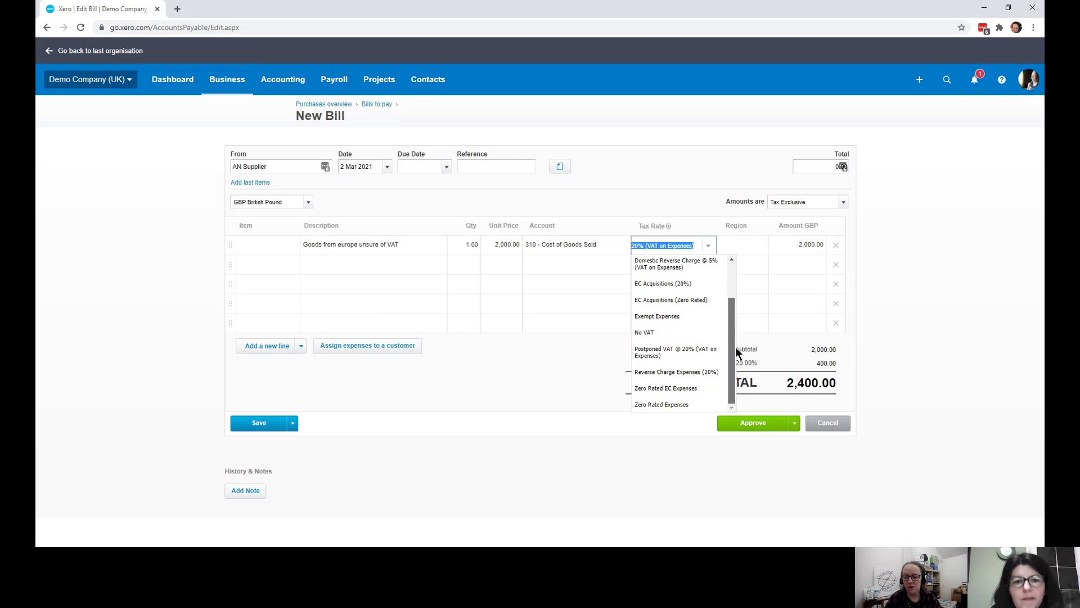
{"action": "left_click", "coordinate": [675, 404]}
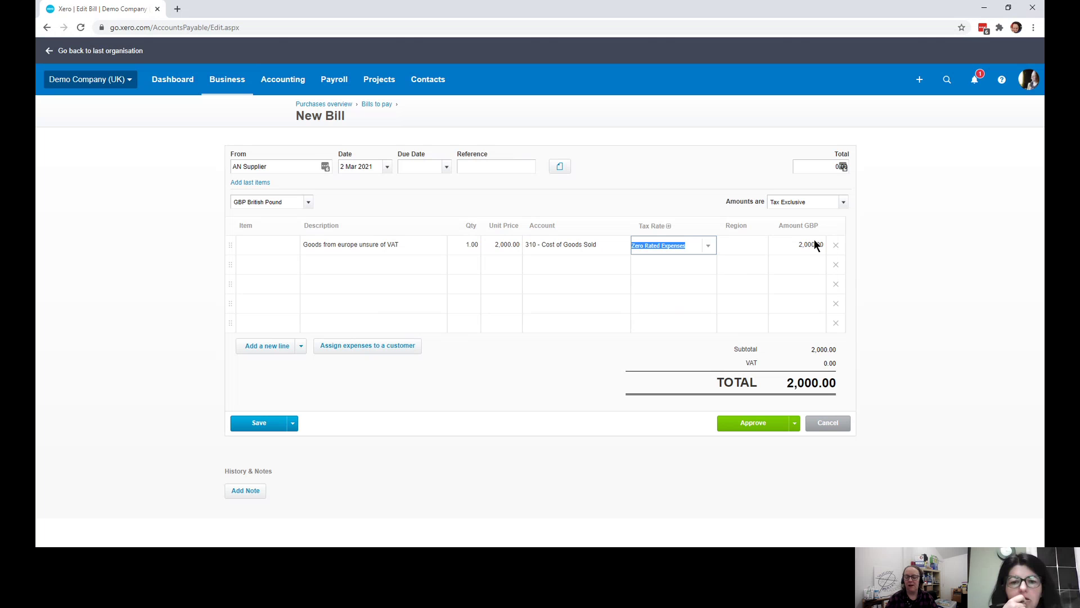
Set the bill's due date to the same day as the bill date, 2 Mar 2021, and approve the bill
{"action": "left_click", "coordinate": [749, 431]}
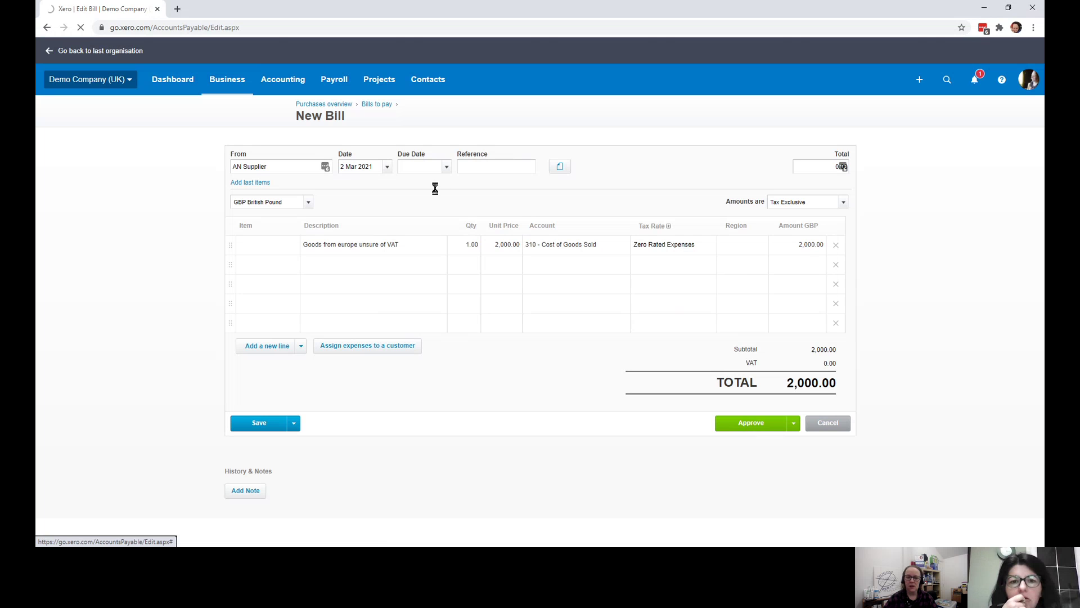
{"action": "left_click", "coordinate": [421, 167]}
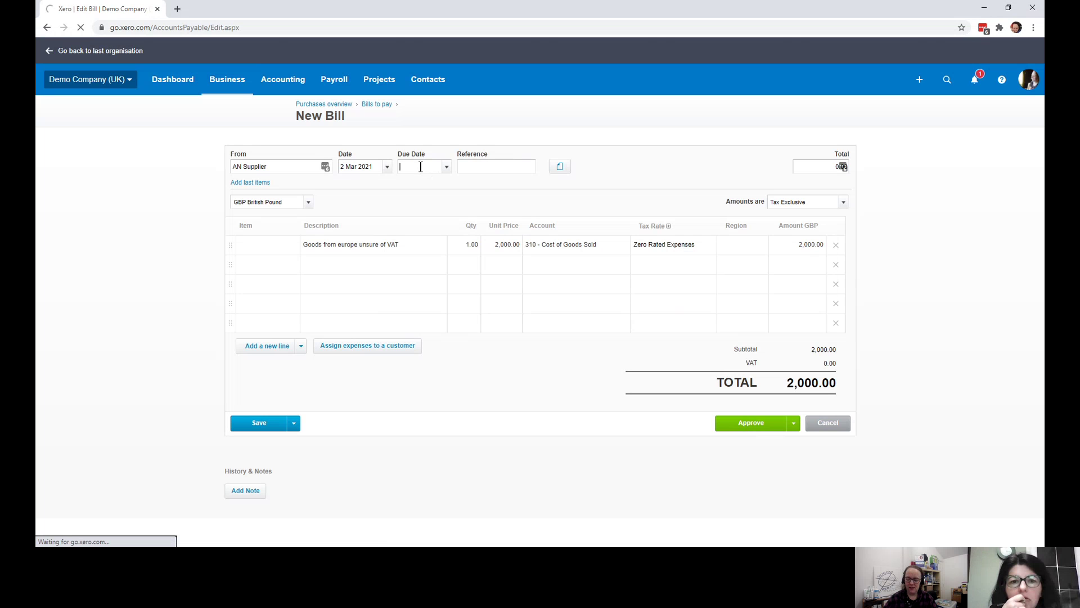
{"action": "type", "text": "02"}
{"action": "key", "text": "Tab"}
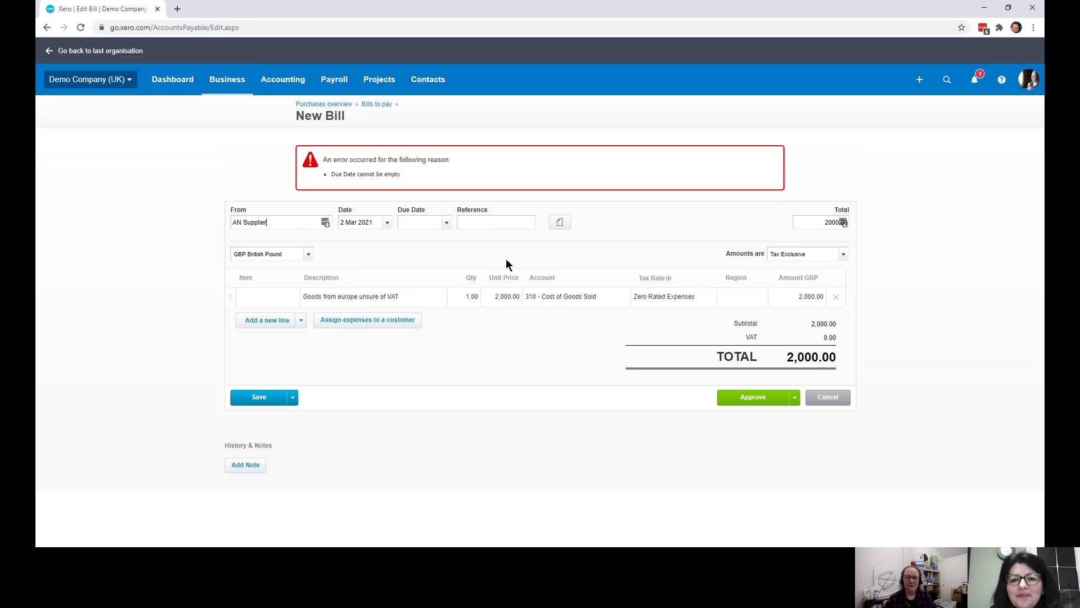
{"action": "left_click", "coordinate": [417, 222]}
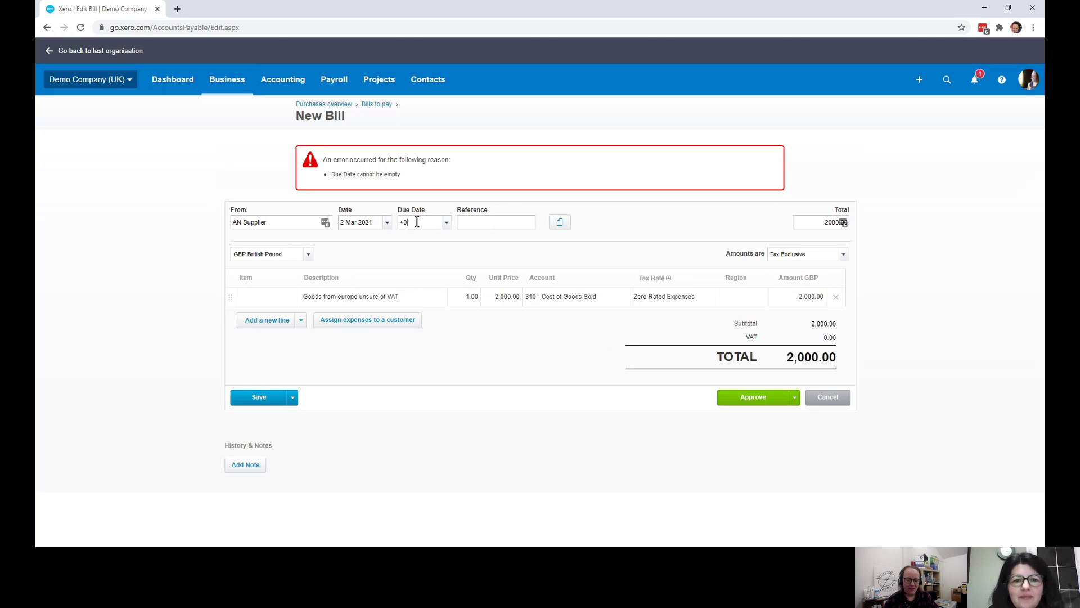
{"action": "type", "text": "+0"}
{"action": "key", "text": "Tab"}
{"action": "left_click", "coordinate": [746, 398]}
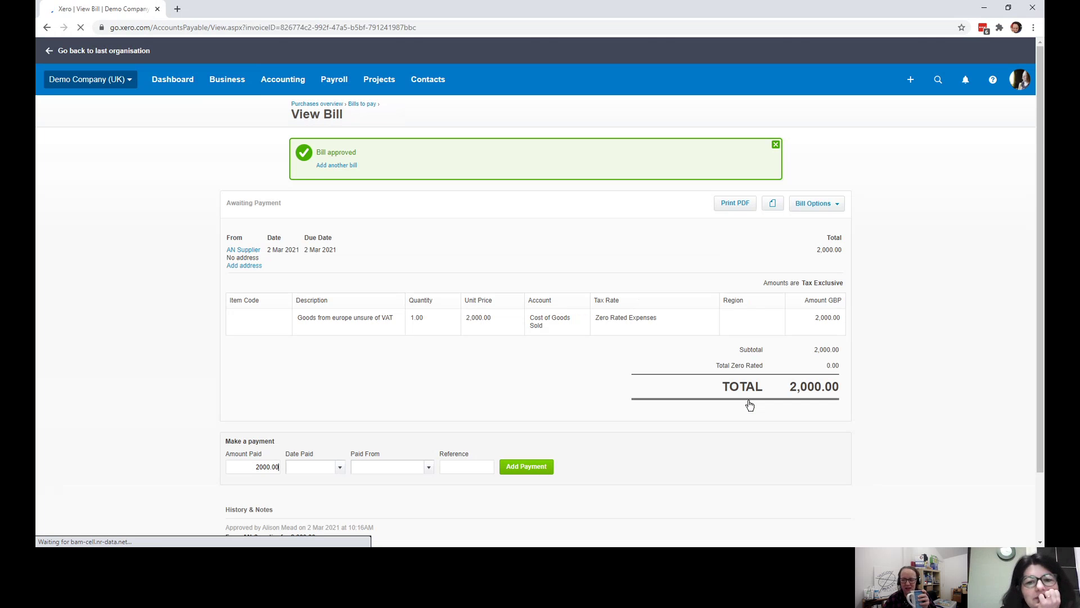
Start another new bill from the bills to pay, with Carrier as a new supplier contact
{"action": "left_click", "coordinate": [363, 105]}
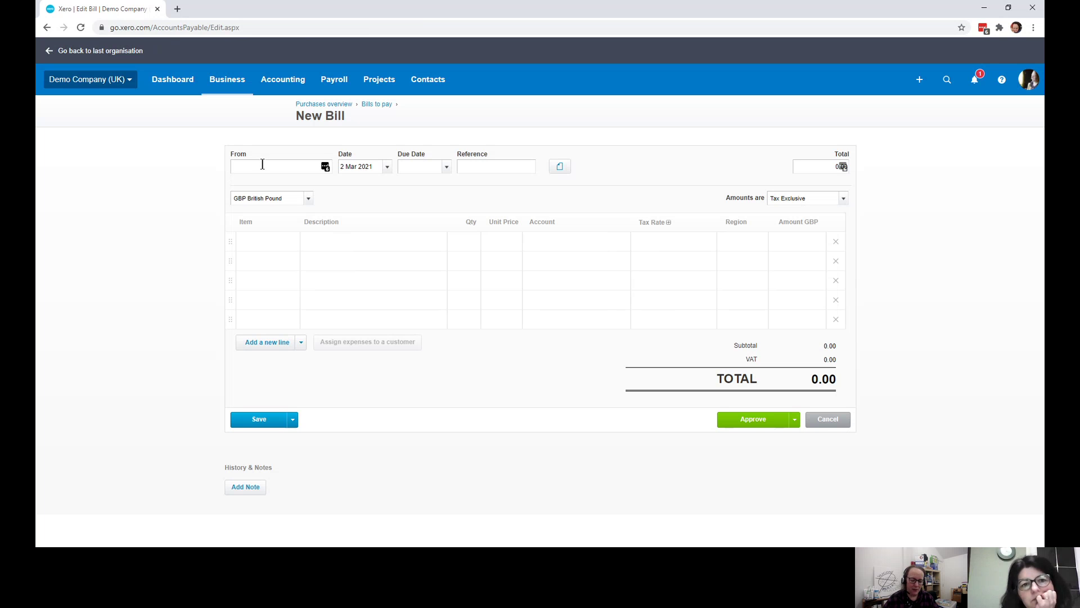
{"action": "type", "text": "an"}
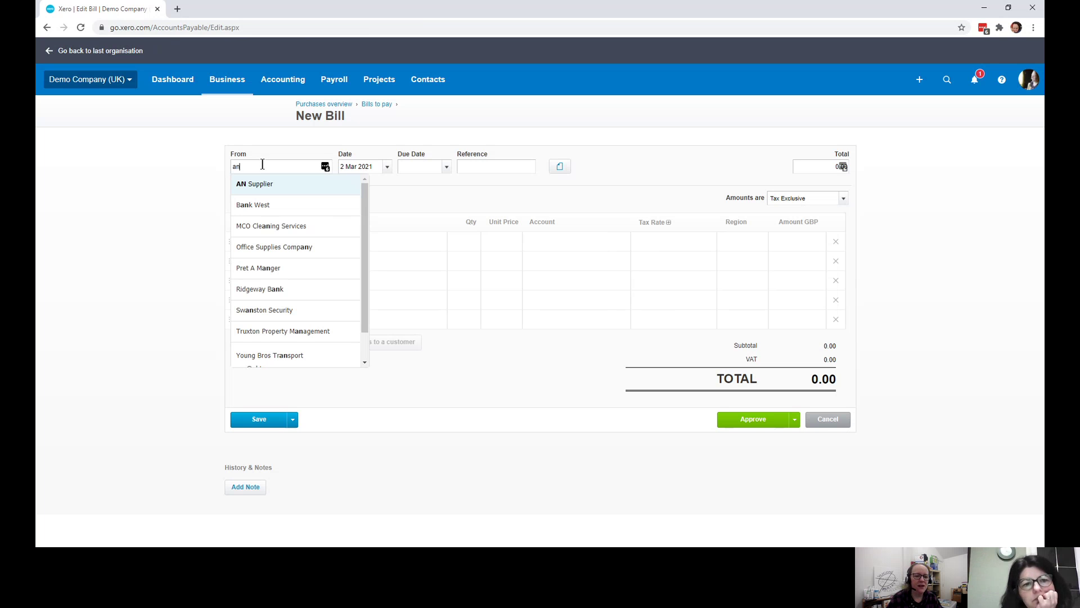
{"action": "left_click", "coordinate": [265, 184]}
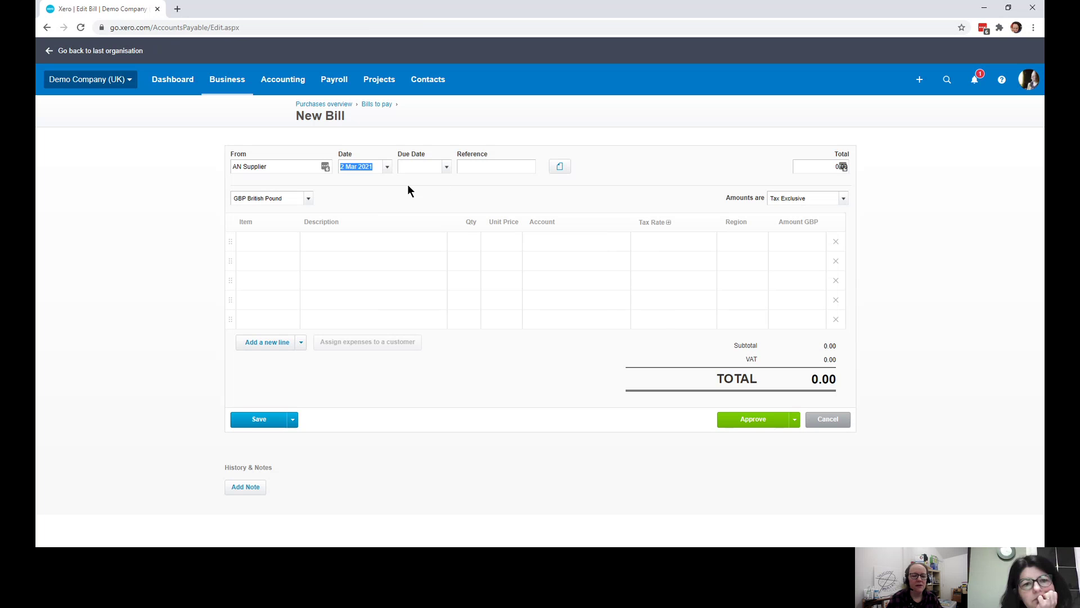
{"action": "left_click", "coordinate": [397, 245]}
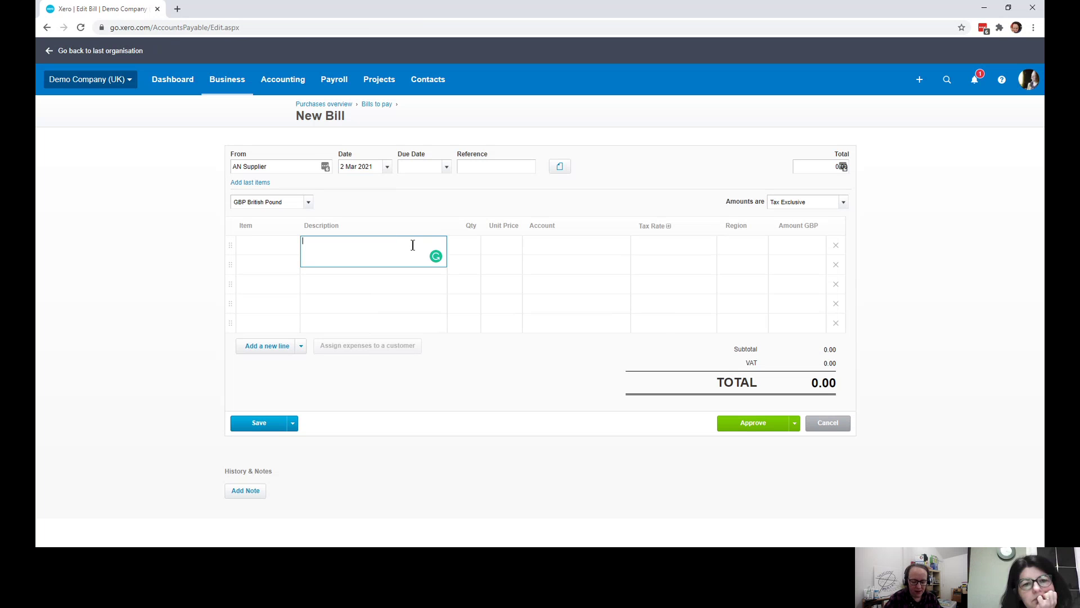
{"action": "left_click", "coordinate": [287, 166]}
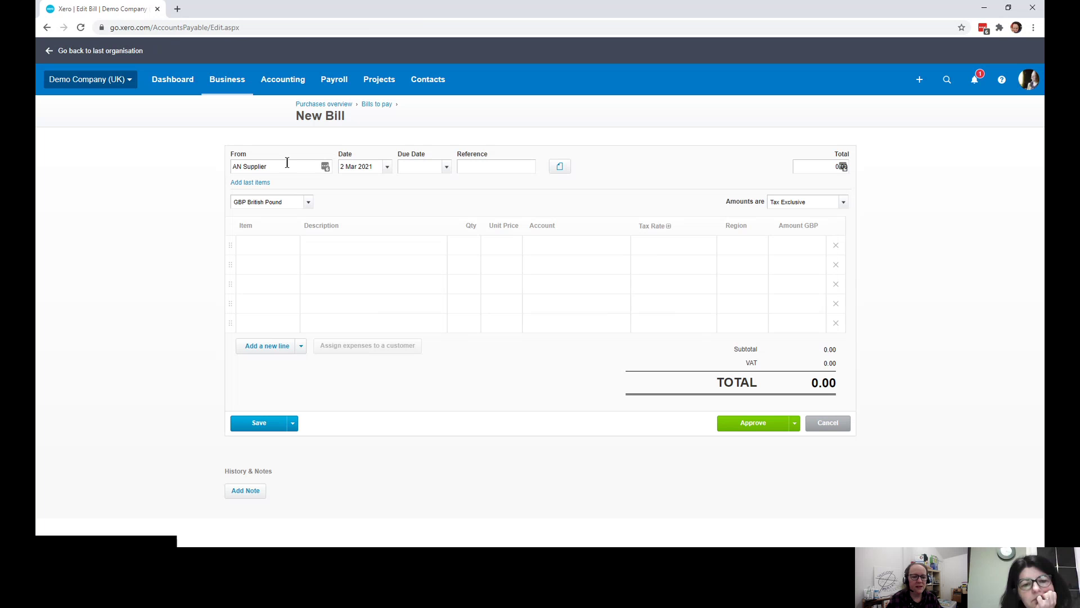
{"action": "type", "text": "Carrier"}
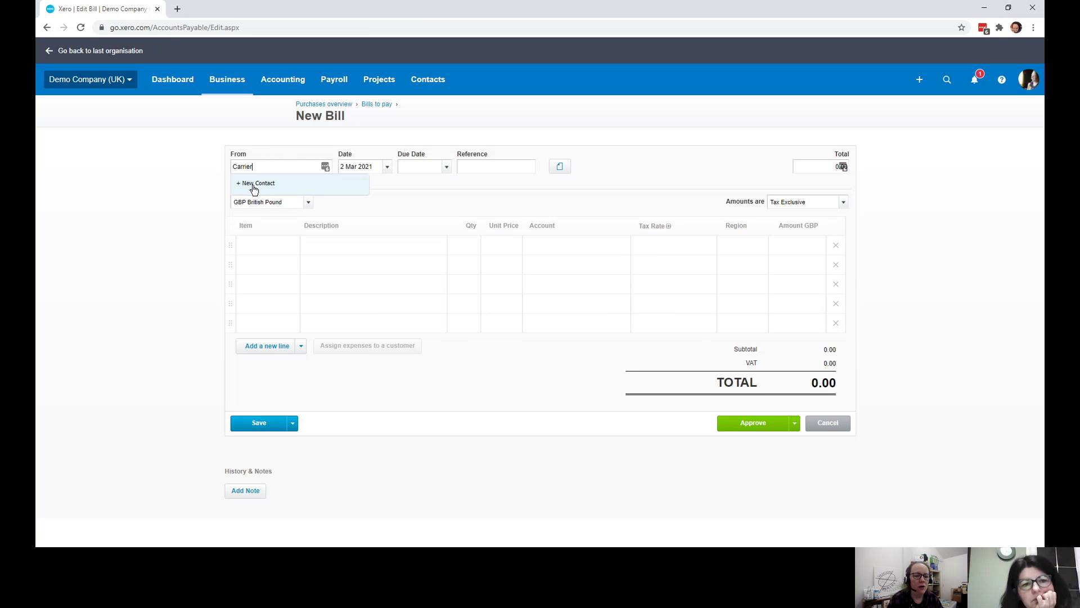
{"action": "key", "text": "Tab"}
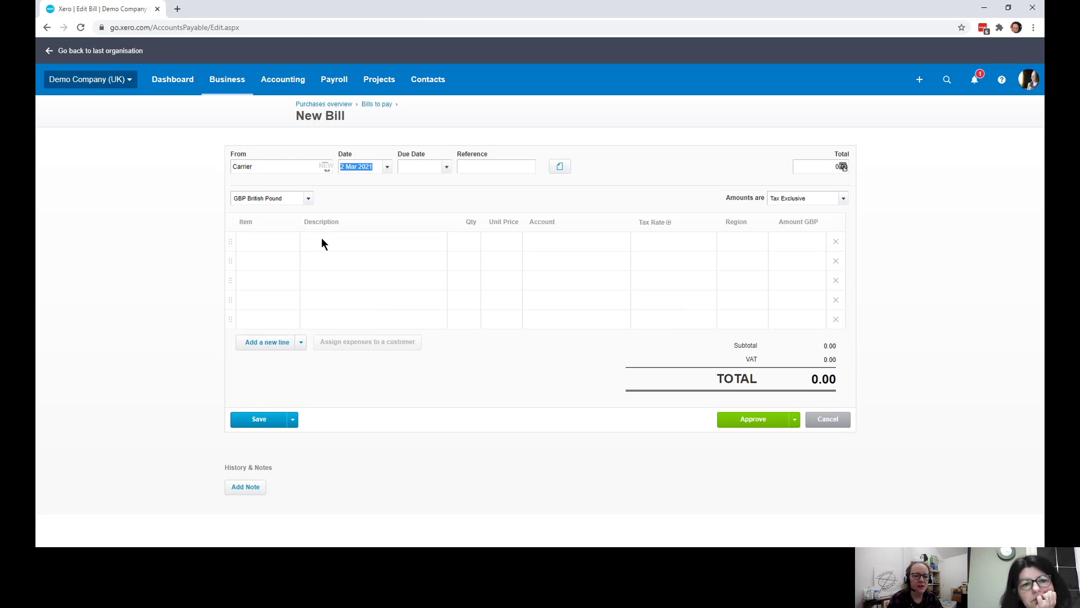
Enter a bill line described as "VAT on goods" with a unit price of 2000 and the account 850 - Suspense
{"action": "left_click", "coordinate": [369, 245]}
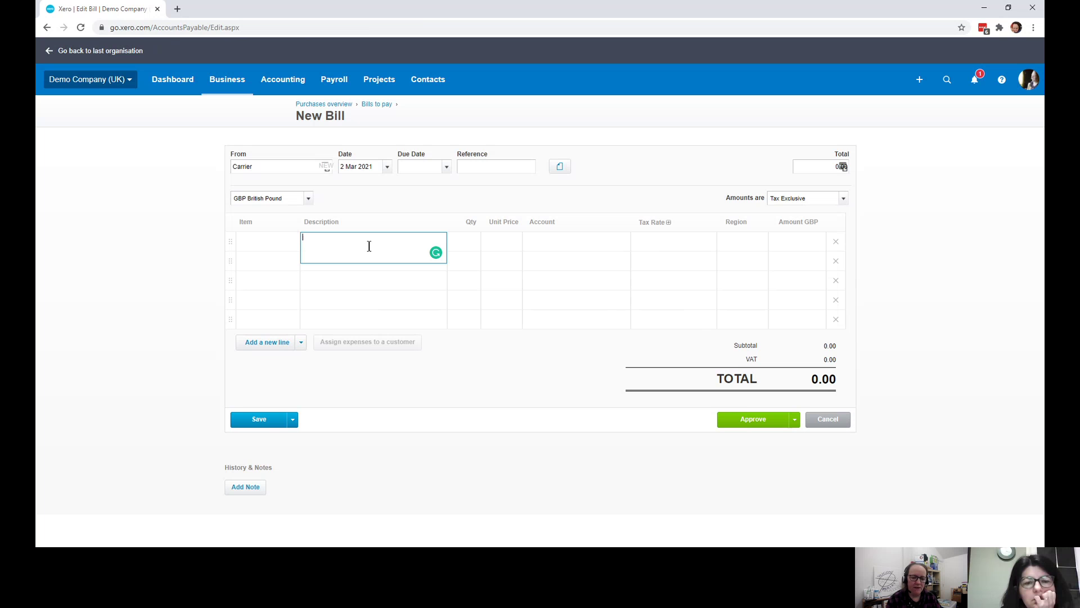
{"action": "type", "text": "VAT"}
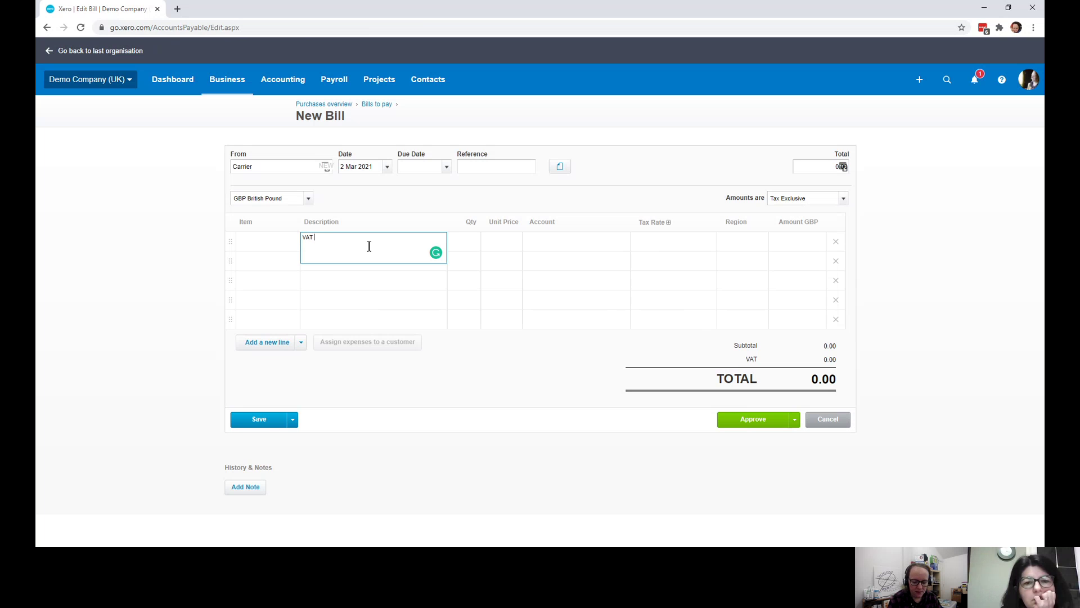
{"action": "type", "text": " on goods"}
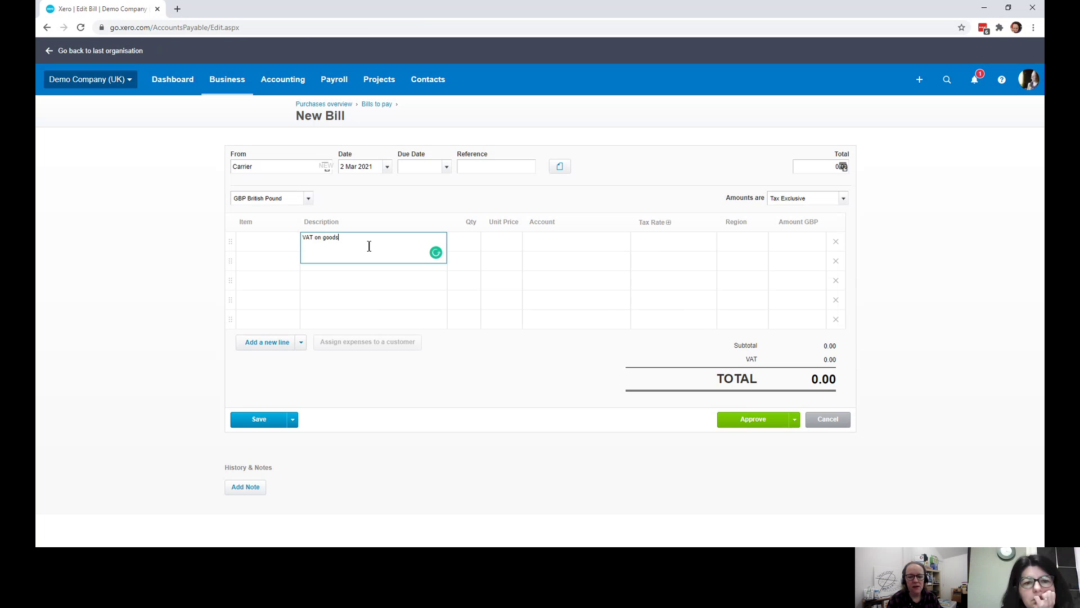
{"action": "key", "text": "Tab"}
{"action": "key", "text": "Tab"}
{"action": "type", "text": "2000"}
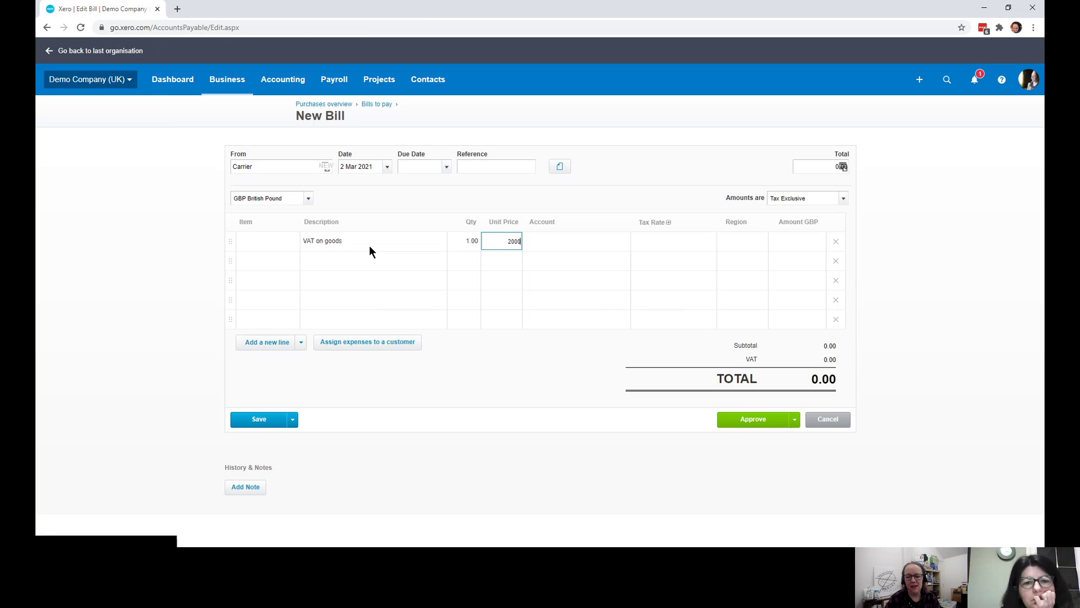
{"action": "key", "text": "Tab"}
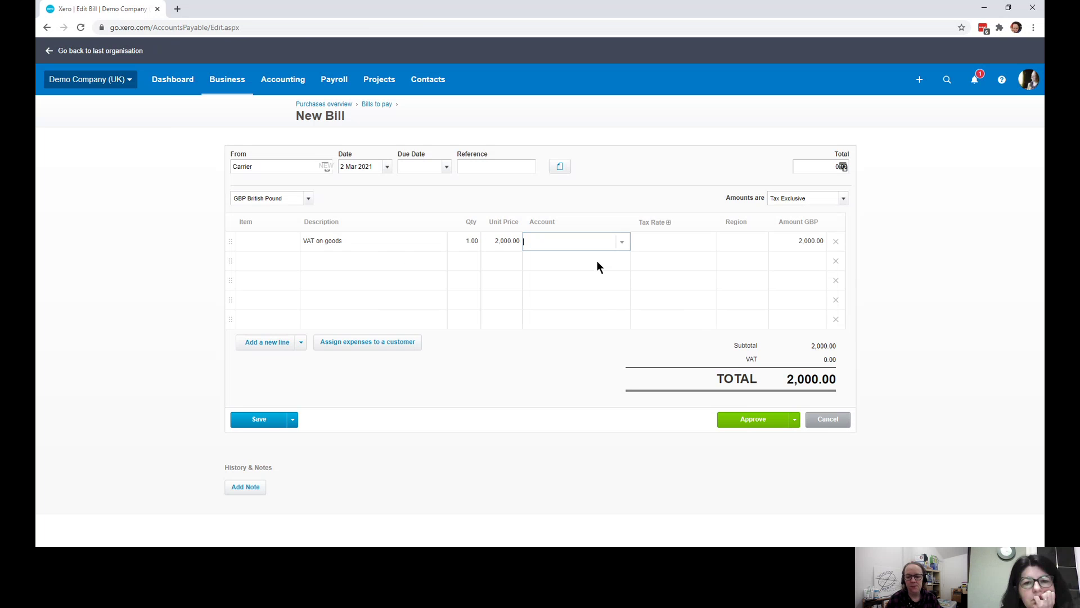
{"action": "left_click", "coordinate": [622, 243]}
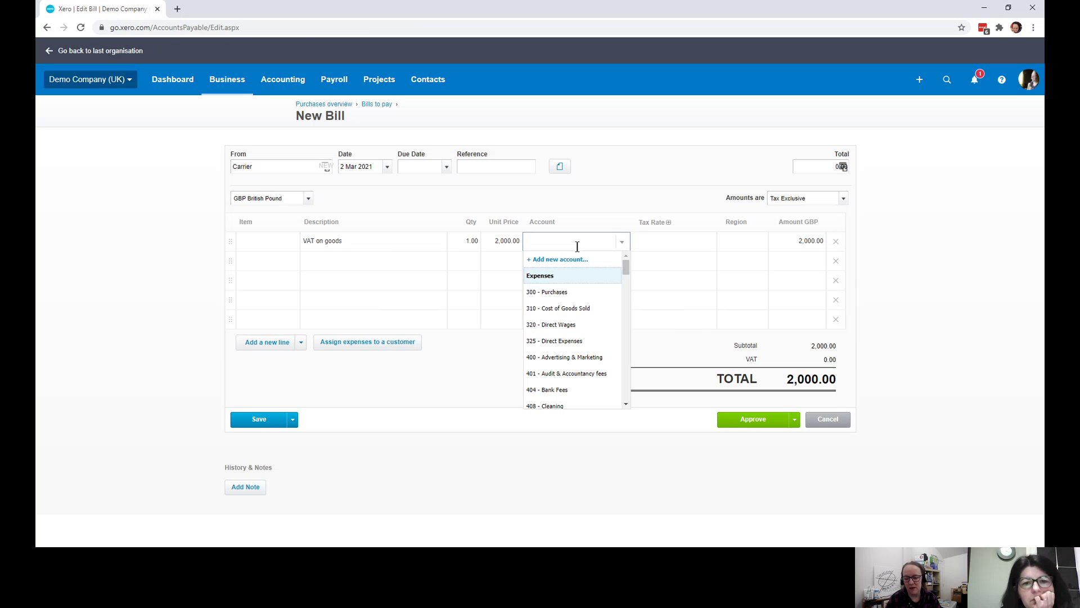
{"action": "type", "text": "sus"}
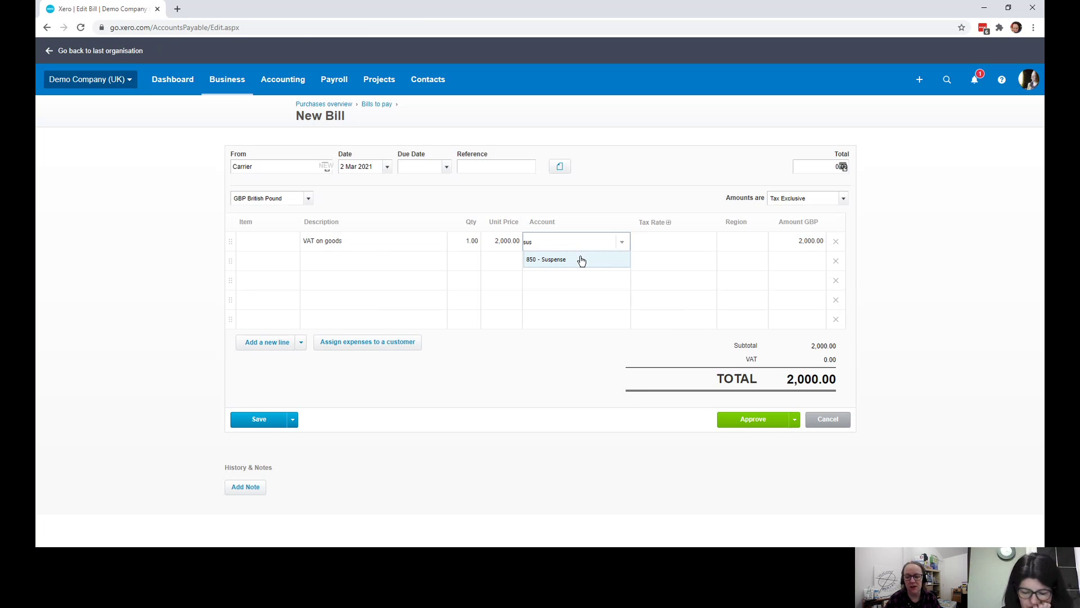
{"action": "left_click", "coordinate": [578, 261]}
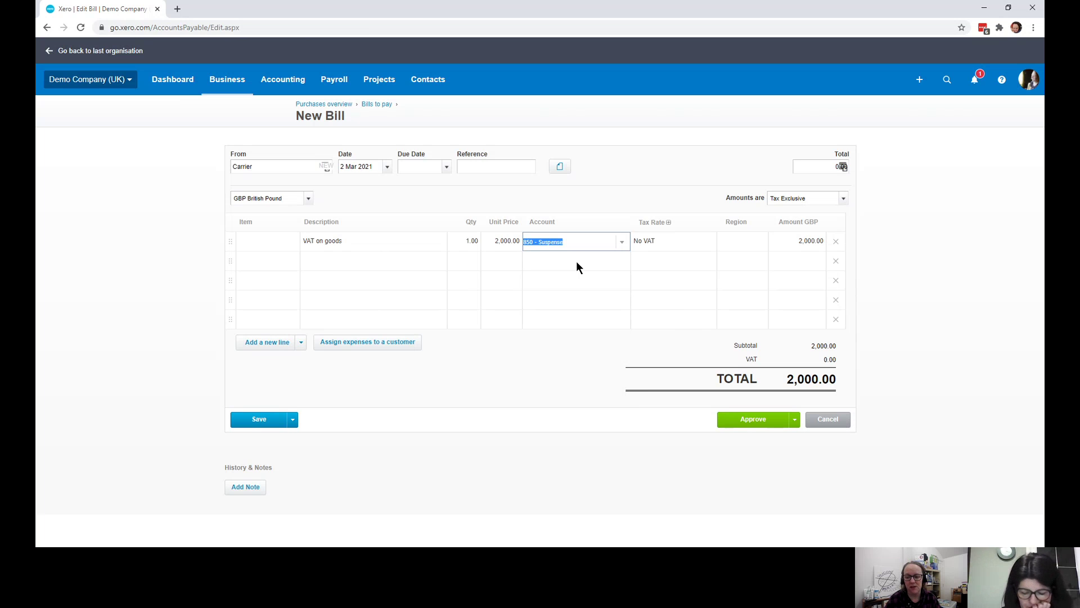
Set the tax rate of the first "VAT on goods" line to 20% (VAT on Expenses)
{"action": "left_click", "coordinate": [681, 242]}
{"action": "left_click", "coordinate": [707, 242]}
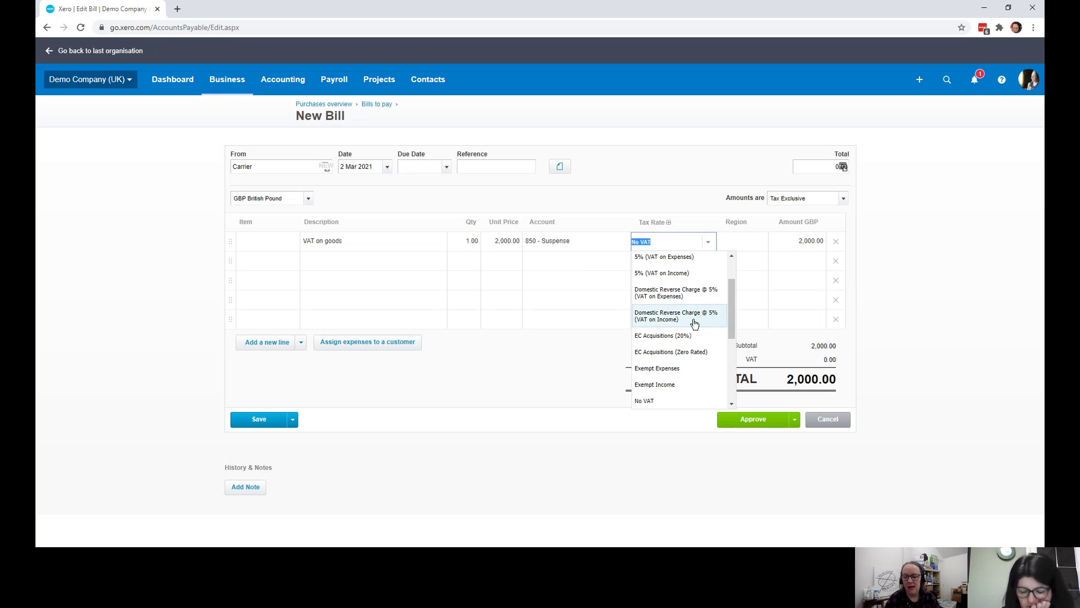
{"action": "scroll", "coordinate": [687, 366], "scroll_direction": "down", "scroll_amount": 3}
{"action": "scroll", "coordinate": [684, 357], "scroll_direction": "up", "scroll_amount": 2}
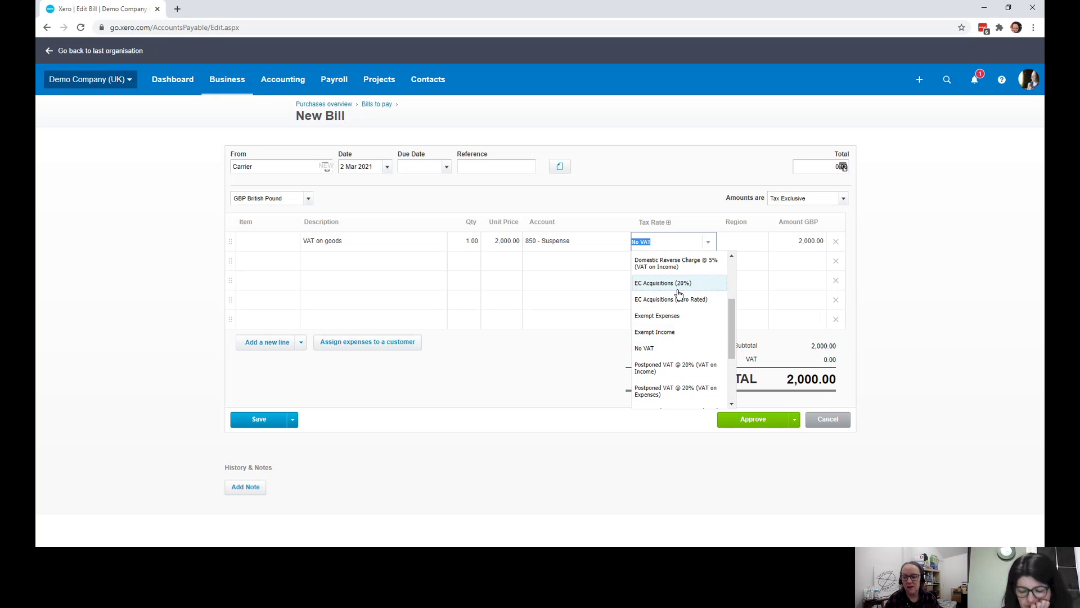
{"action": "scroll", "coordinate": [702, 320], "scroll_direction": "down", "scroll_amount": 2}
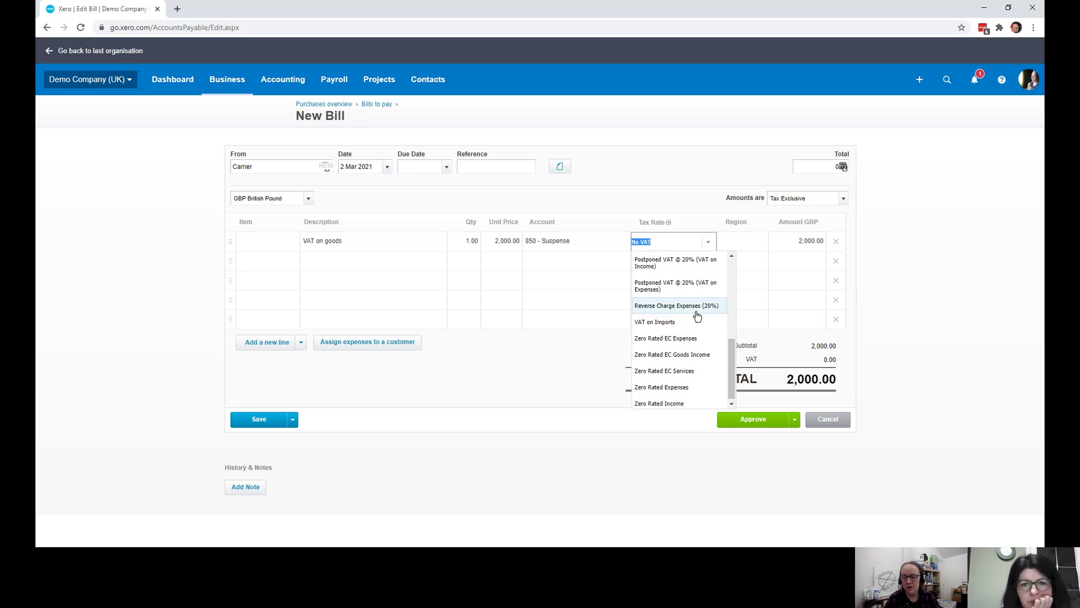
{"action": "scroll", "coordinate": [697, 316], "scroll_direction": "up", "scroll_amount": 3}
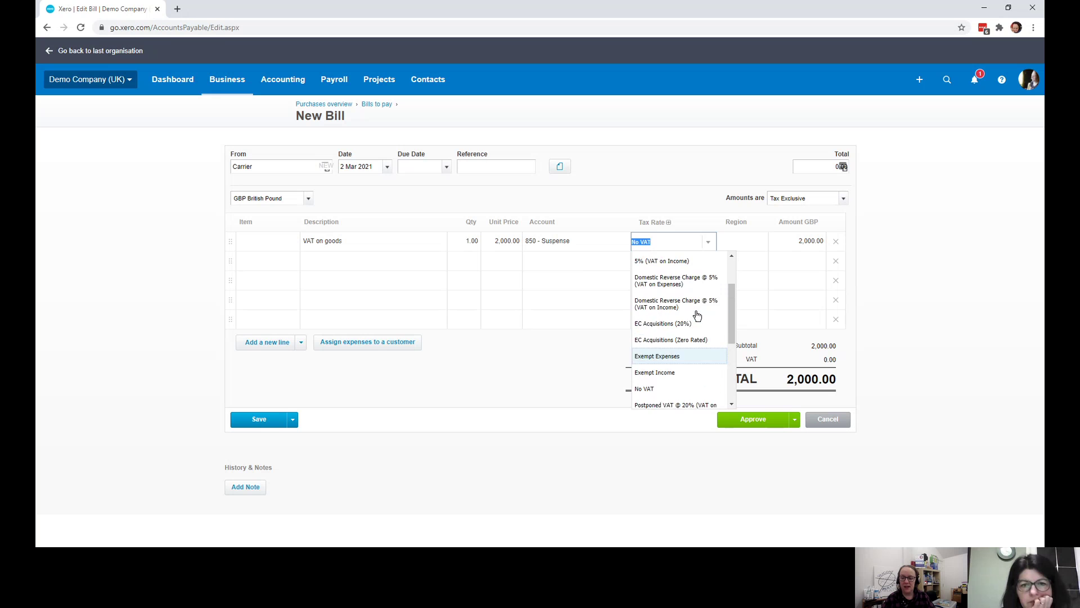
{"action": "scroll", "coordinate": [697, 316], "scroll_direction": "up", "scroll_amount": 2}
{"action": "left_click", "coordinate": [672, 278]}
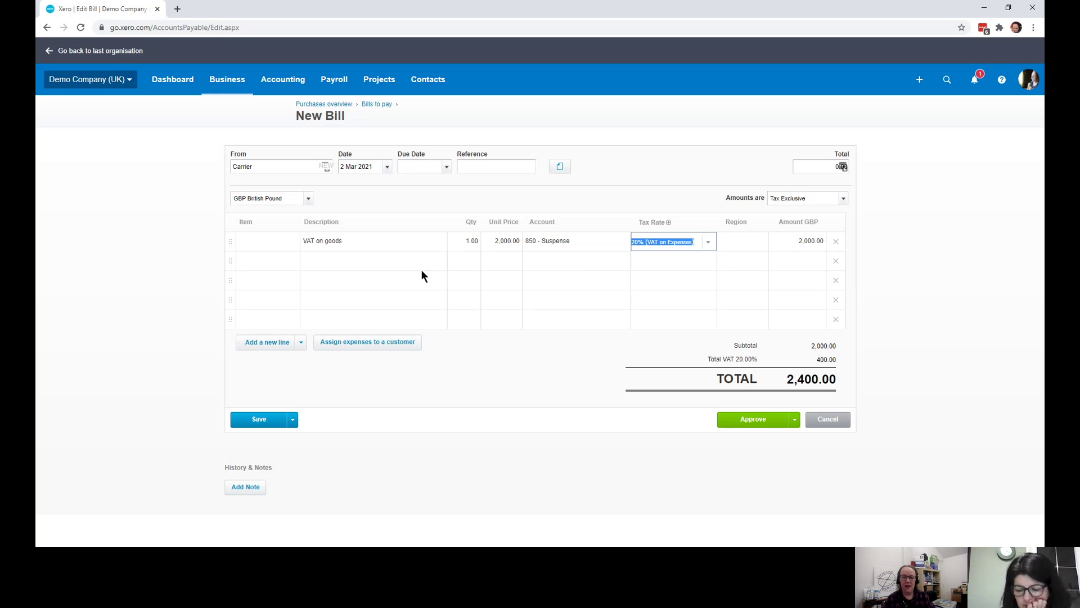
Add a second bill line described as "VAT on goods" with quantity 1, unit price 2,000 and account 850 - Suspense
{"action": "left_click", "coordinate": [377, 265]}
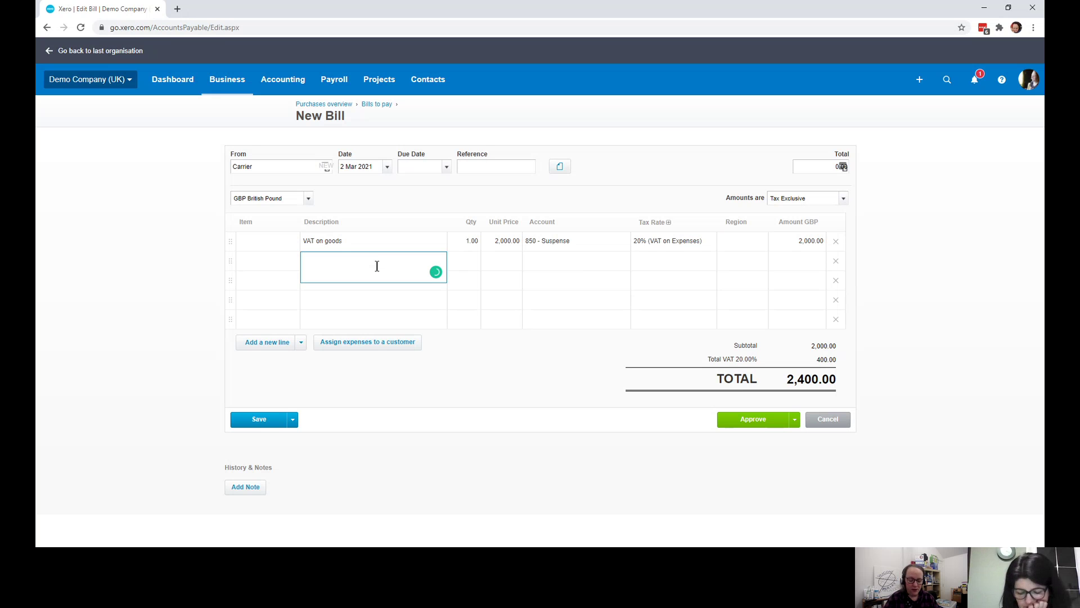
{"action": "type", "text": "VAT on goods"}
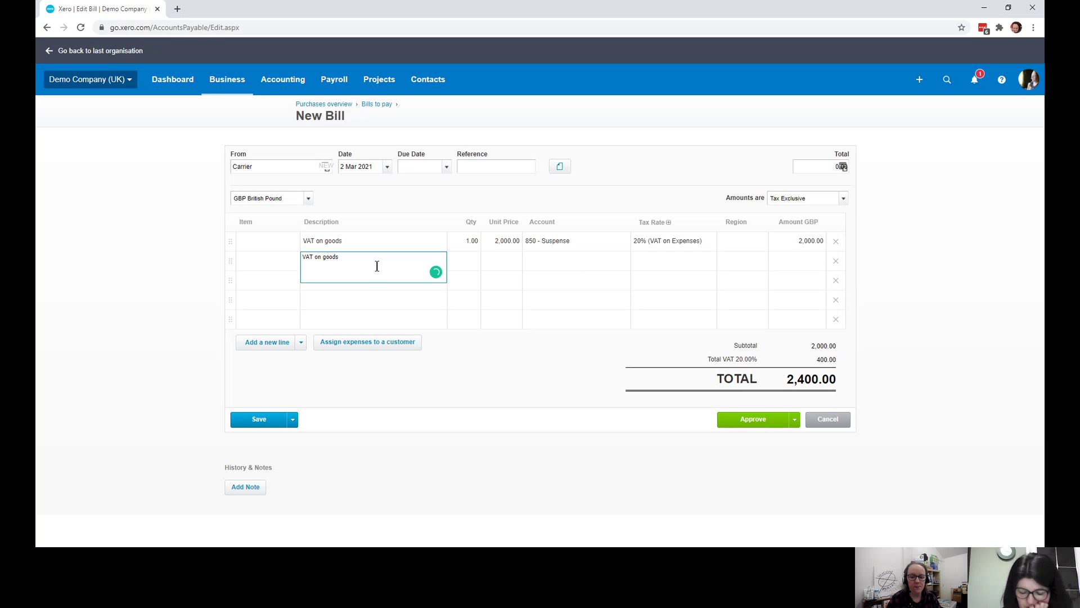
{"action": "key", "text": "Tab"}
{"action": "type", "text": "1"}
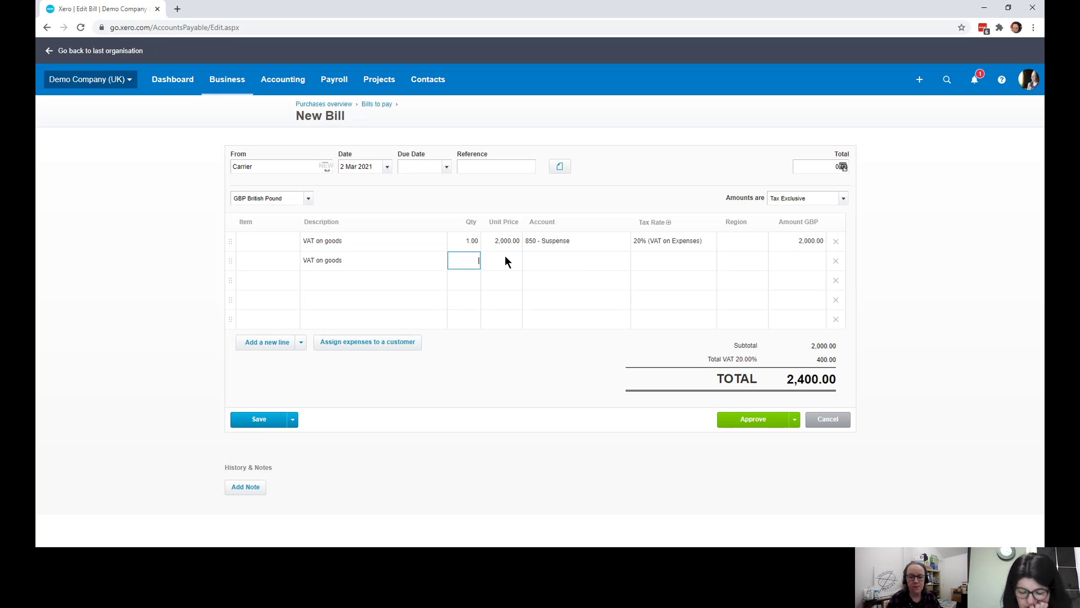
{"action": "left_click", "coordinate": [505, 256]}
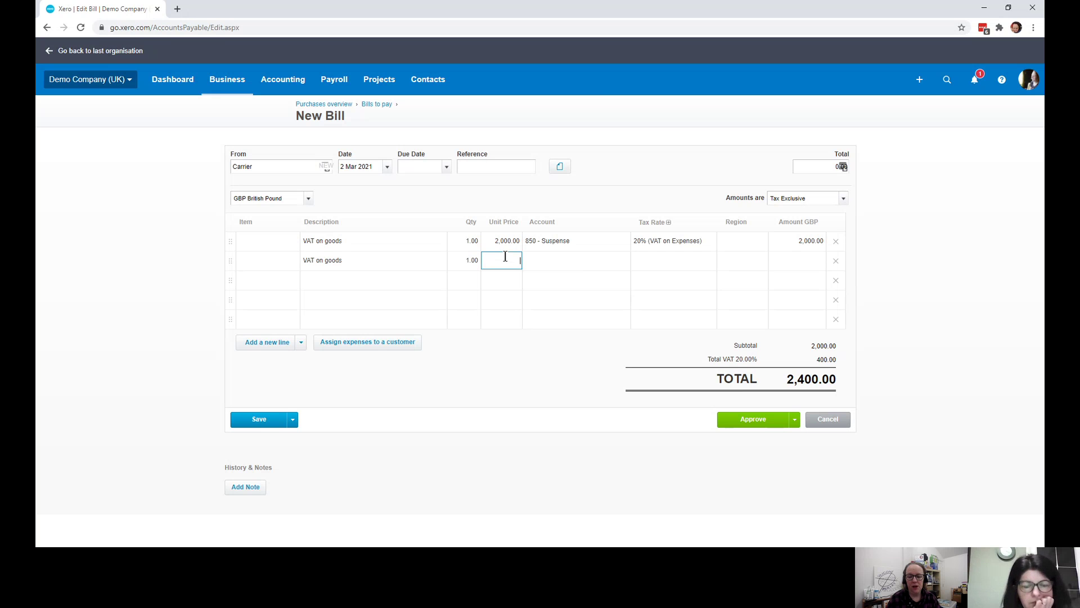
{"action": "type", "text": "2,000"}
{"action": "key", "text": "Tab"}
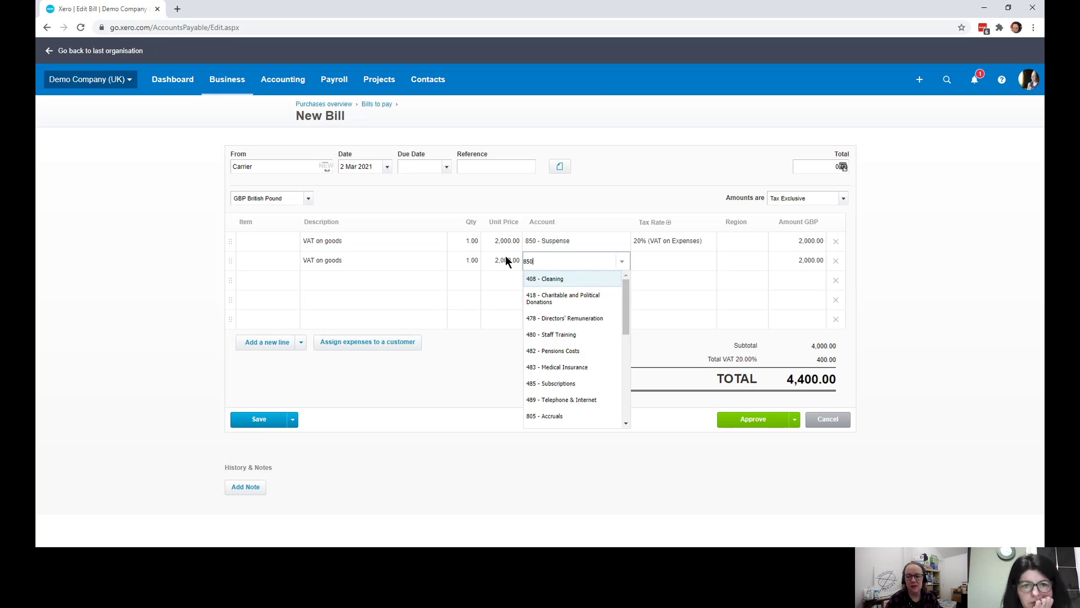
{"action": "key", "text": "Tab"}
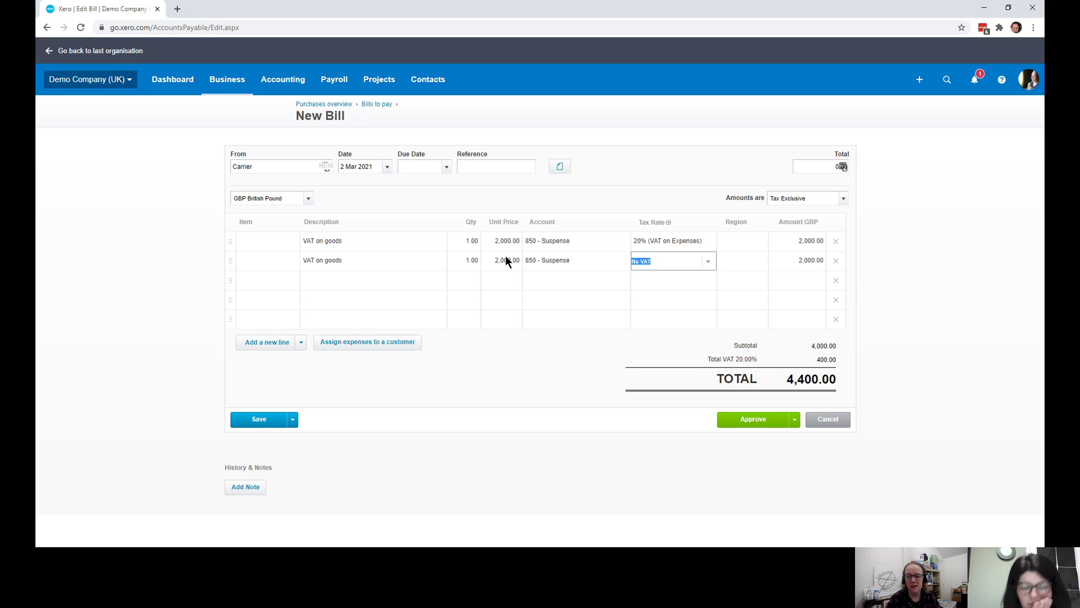
Set the second "VAT on goods" line's tax rate to Zero Rated Expenses
{"action": "left_click", "coordinate": [709, 262]}
{"action": "left_click_drag", "start_coordinate": [729, 318], "coordinate": [731, 382]}
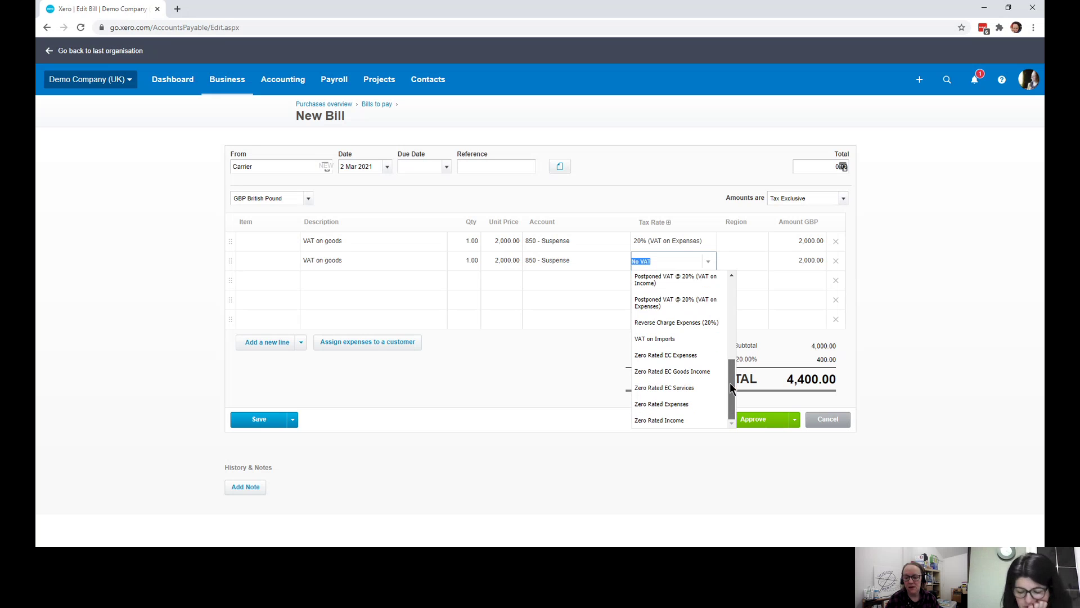
{"action": "left_click", "coordinate": [689, 405]}
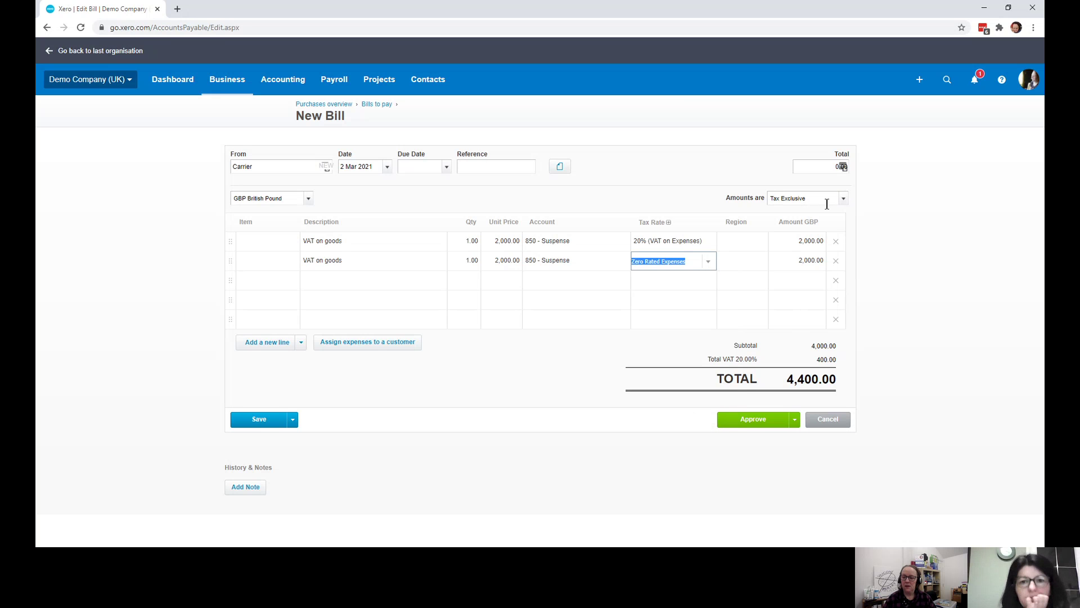
{"action": "left_click", "coordinate": [735, 262]}
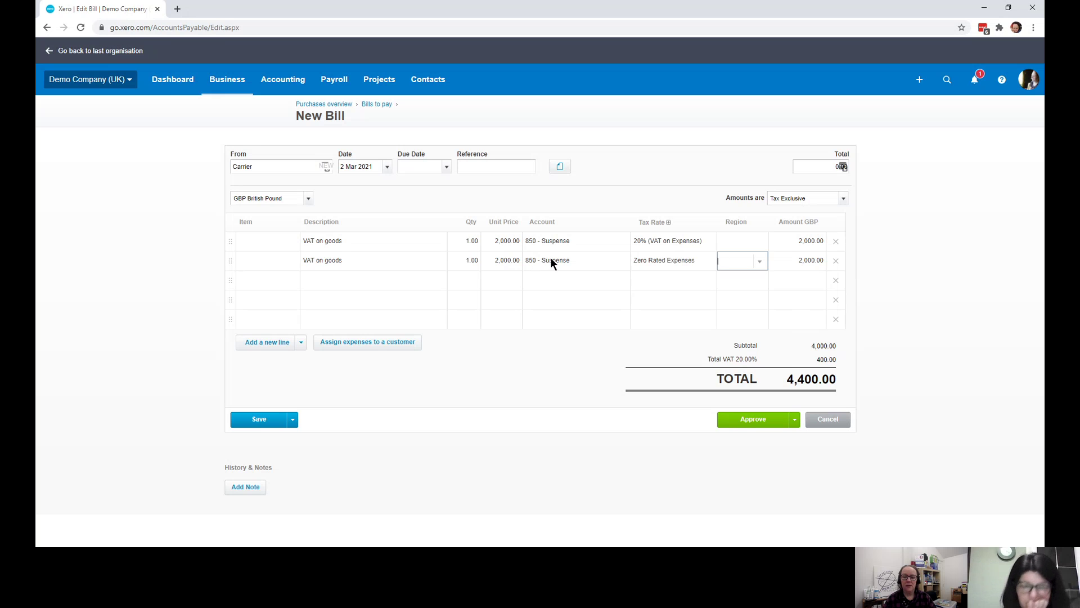
Make the second "VAT on goods" line negative with a unit price of -2,000
{"action": "left_click", "coordinate": [511, 260]}
{"action": "left_click", "coordinate": [493, 260]}
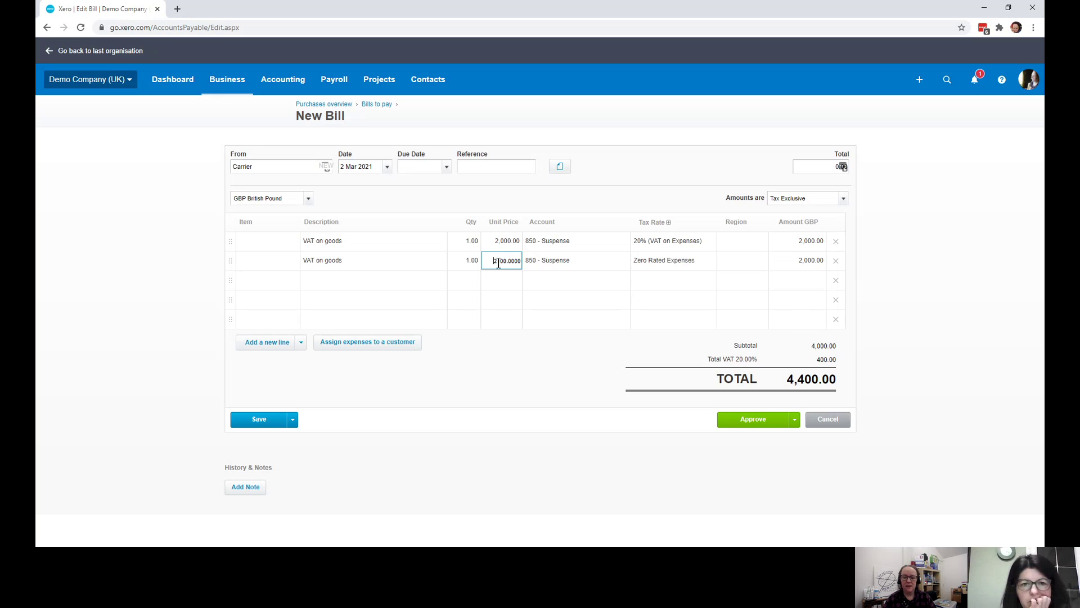
{"action": "type", "text": "-"}
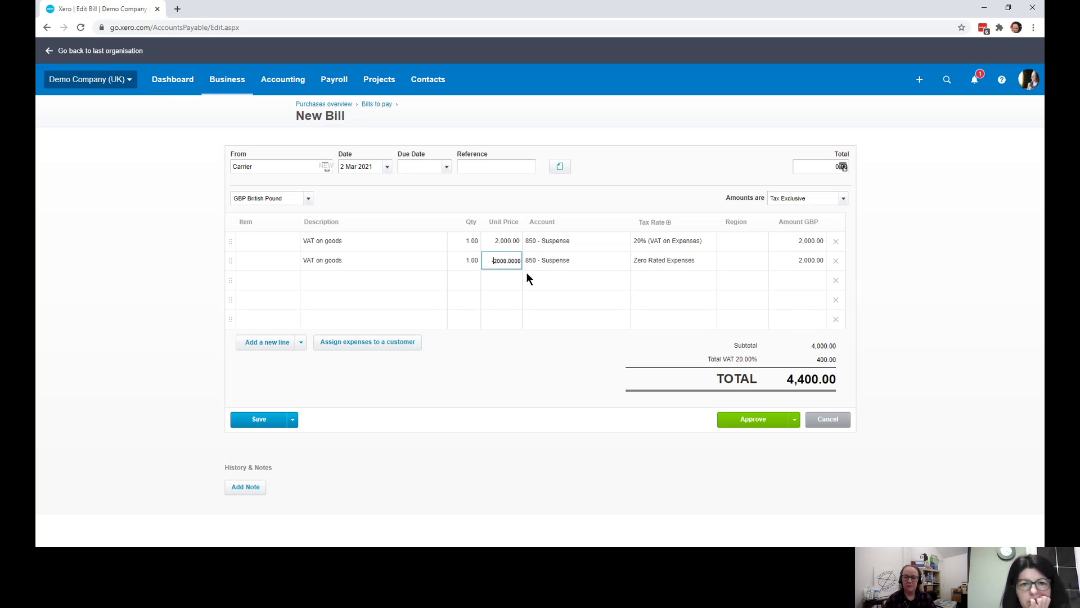
{"action": "key", "text": "Tab"}
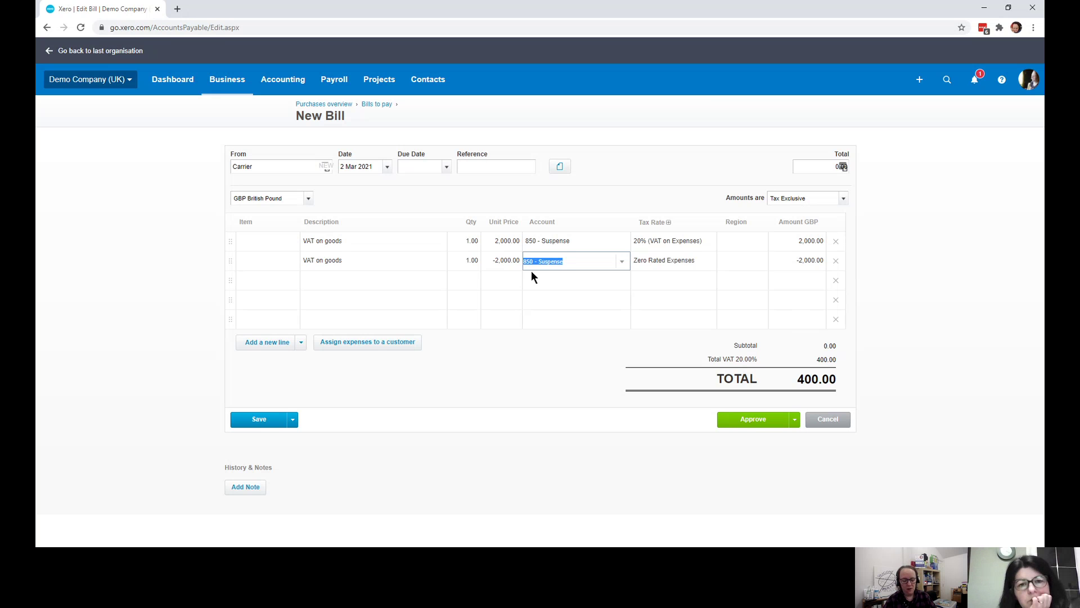
{"action": "key", "text": "Tab"}
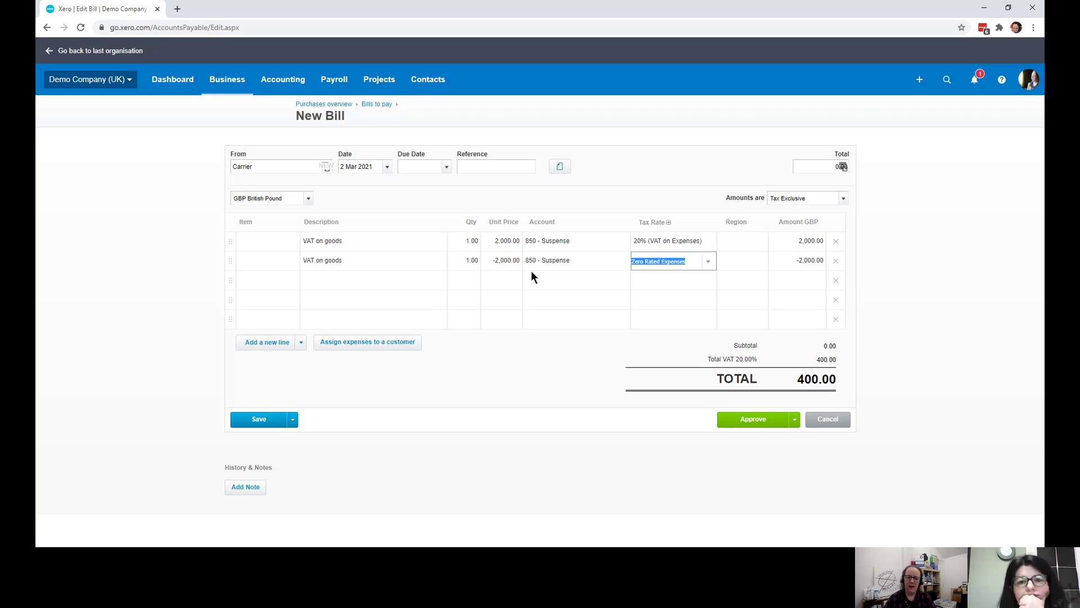
Add a third bill line described as "Duty and import costs" with a unit price of 50
{"action": "left_click", "coordinate": [384, 275]}
{"action": "type", "text": "Du"}
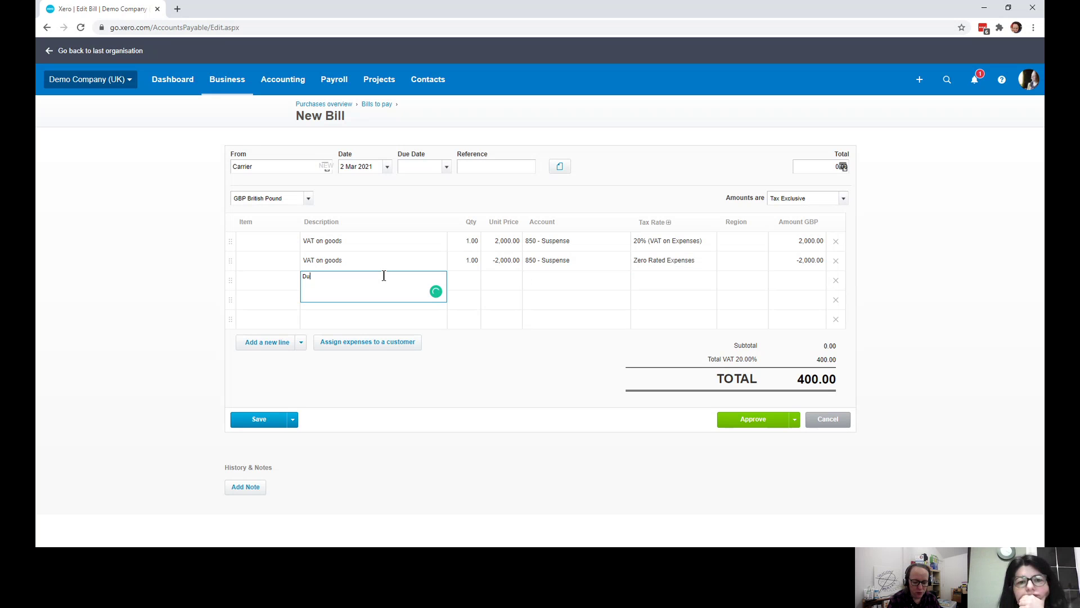
{"action": "type", "text": "rty"}
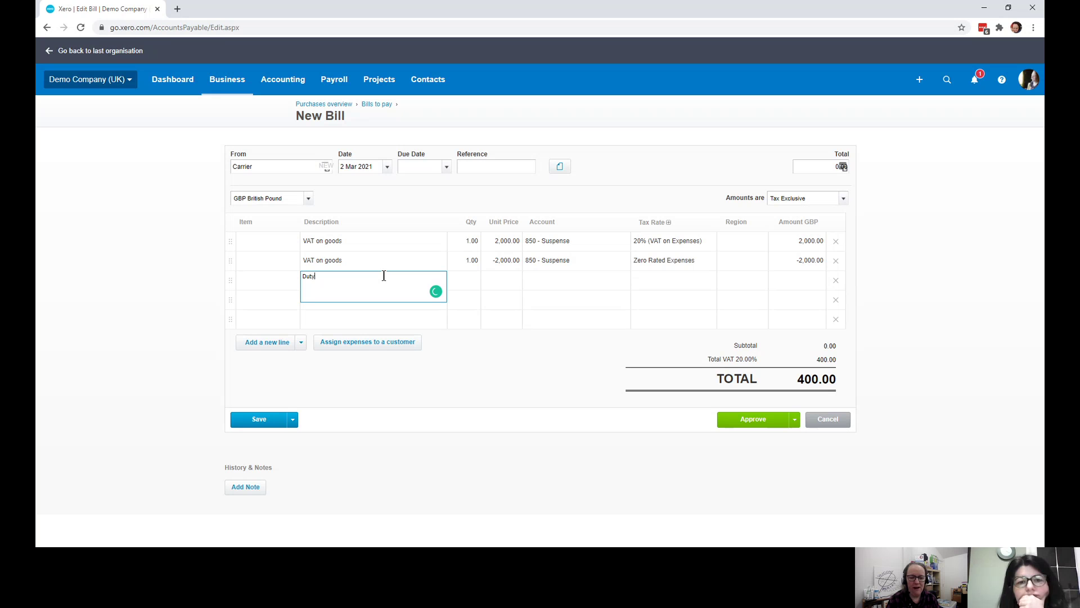
{"action": "type", "text": " and im"}
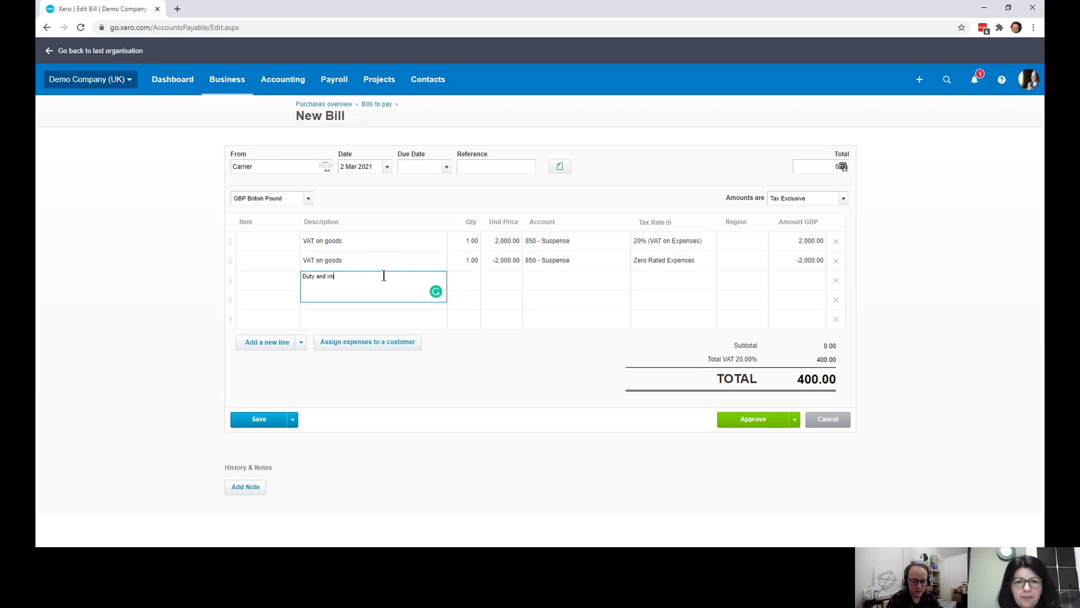
{"action": "type", "text": "port costs"}
{"action": "key", "text": "Tab"}
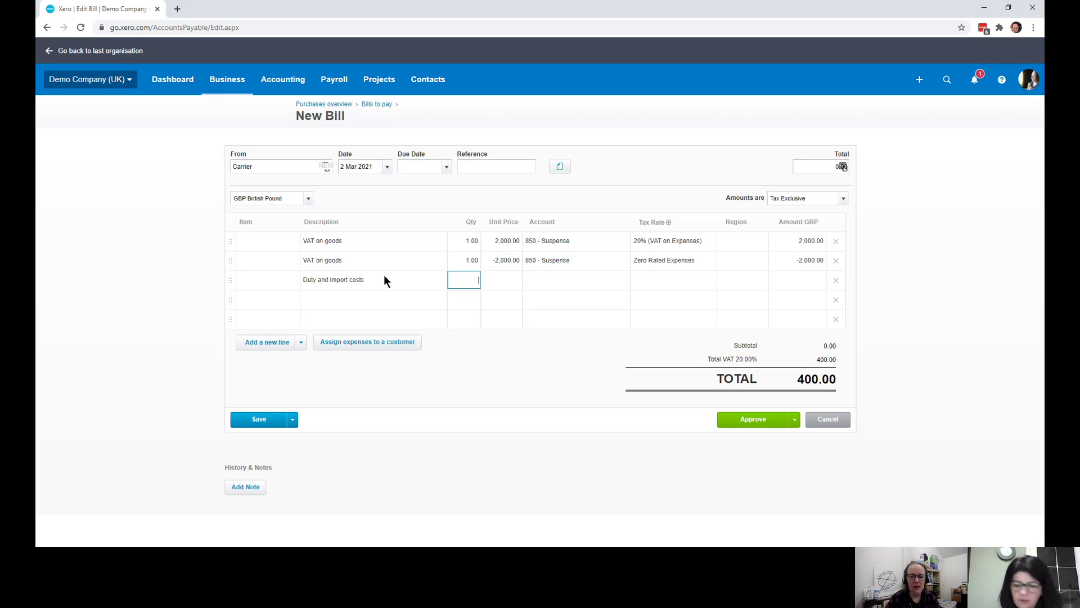
{"action": "key", "text": "Tab"}
{"action": "type", "text": "50"}
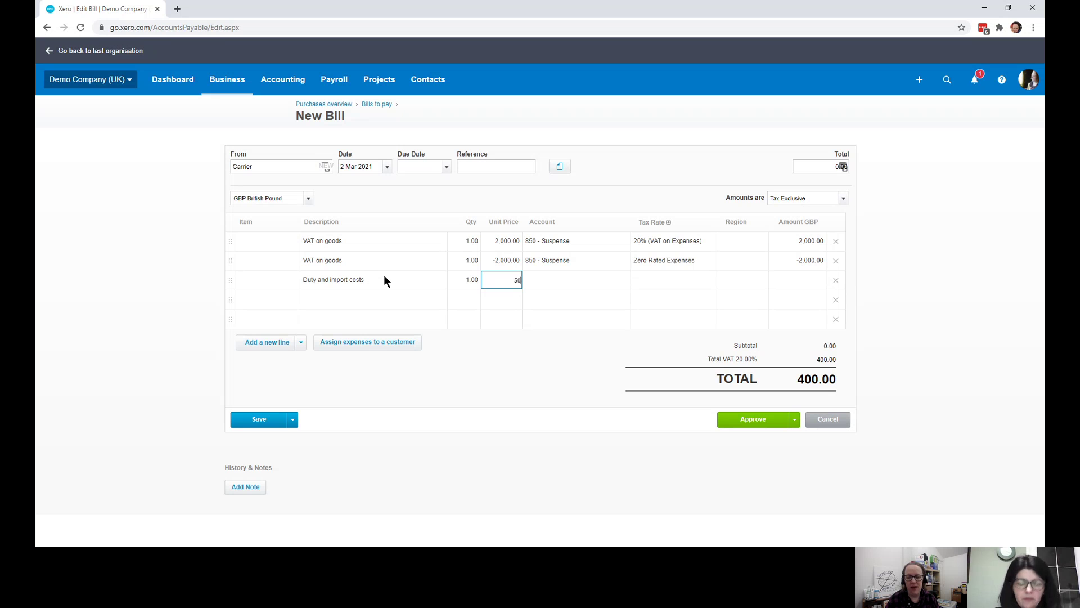
{"action": "key", "text": "Tab"}
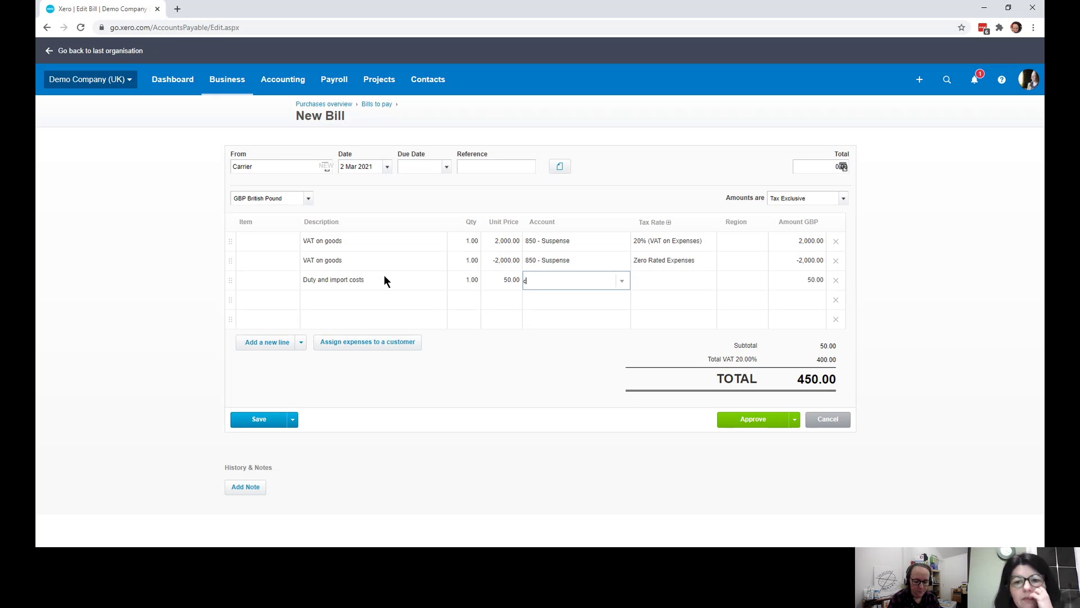
Assign the duty and import costs line to account 310 - Cost of Goods Sold with the Zero Rated Expenses tax rate
{"action": "type", "text": "costs"}
{"action": "key", "text": "BackSpace"}
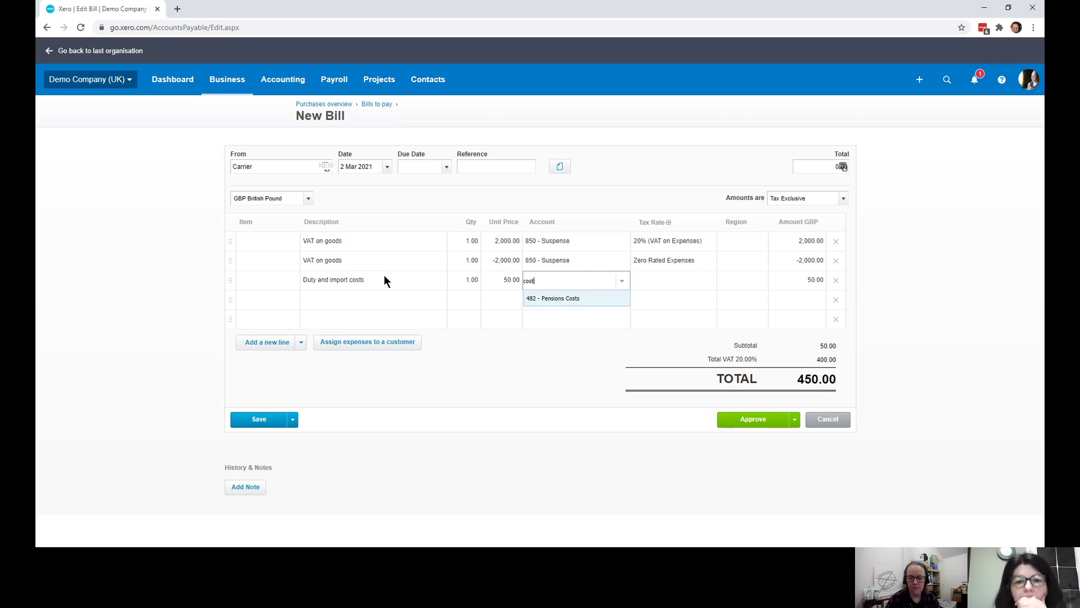
{"action": "left_click", "coordinate": [595, 298]}
{"action": "left_click", "coordinate": [677, 286]}
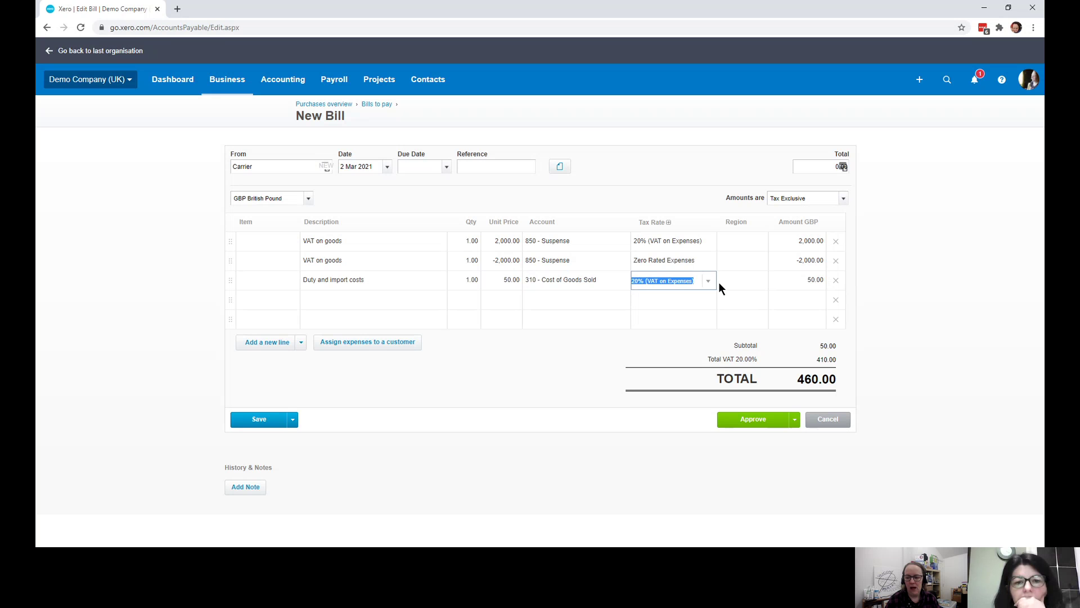
{"action": "left_click", "coordinate": [707, 281]}
{"action": "scroll", "coordinate": [690, 402], "scroll_direction": "down", "scroll_amount": 3}
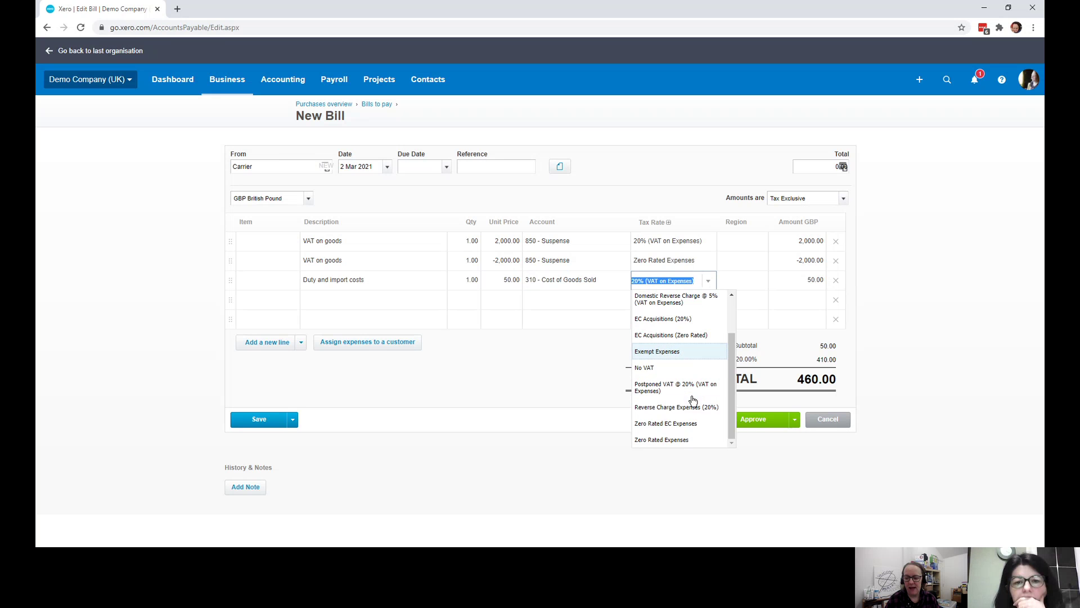
{"action": "left_click", "coordinate": [682, 443]}
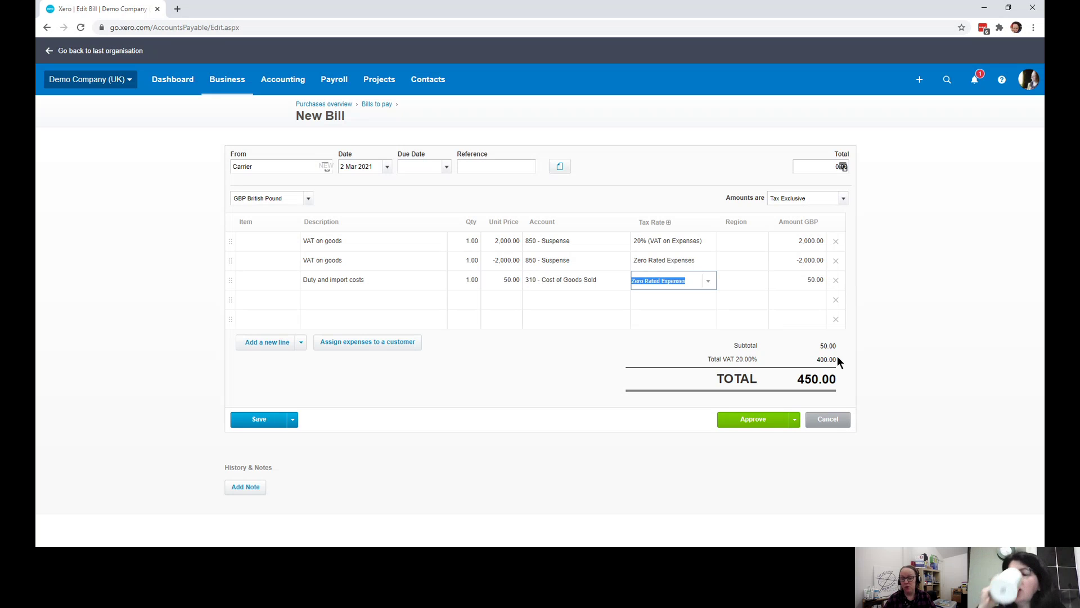
Change the first "VAT on goods" line's tax rate to Postponed VAT @ 20% (VAT on Expenses)
{"action": "left_click", "coordinate": [691, 240]}
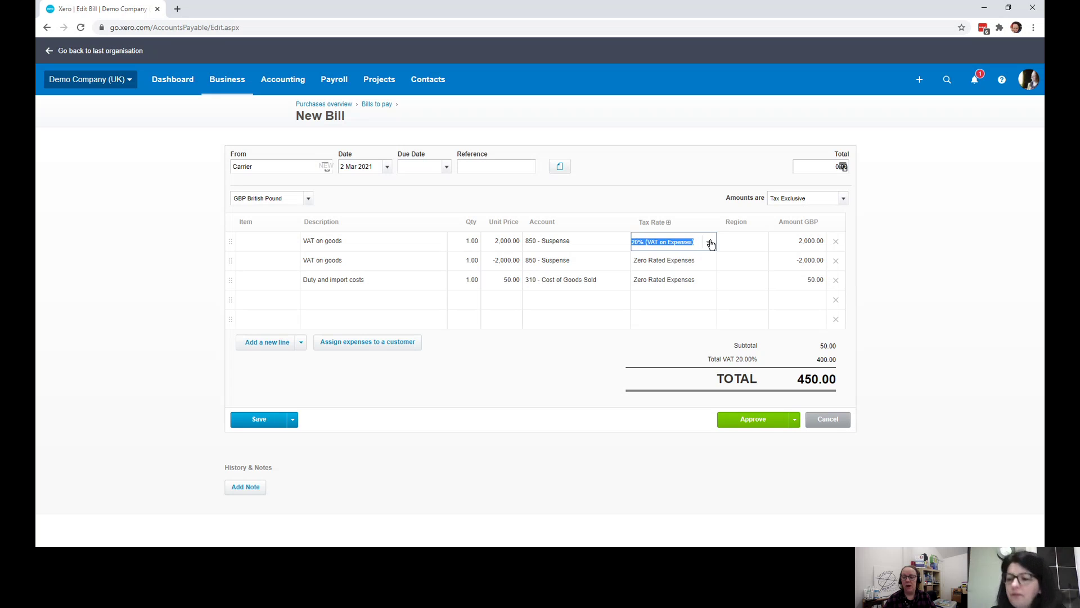
{"action": "left_click", "coordinate": [708, 242]}
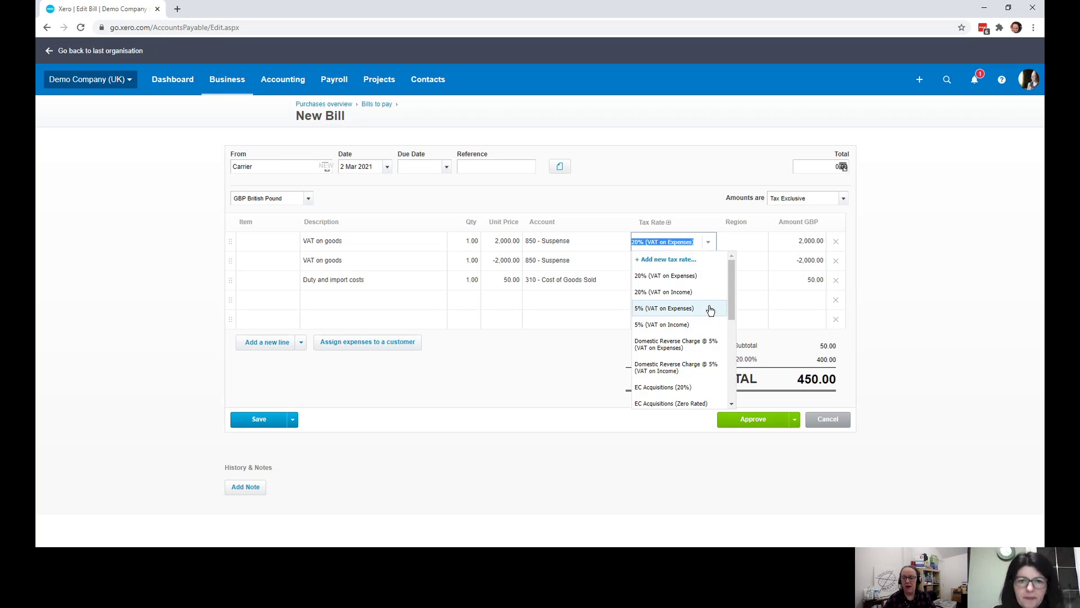
{"action": "left_click_drag", "start_coordinate": [732, 278], "coordinate": [737, 323]}
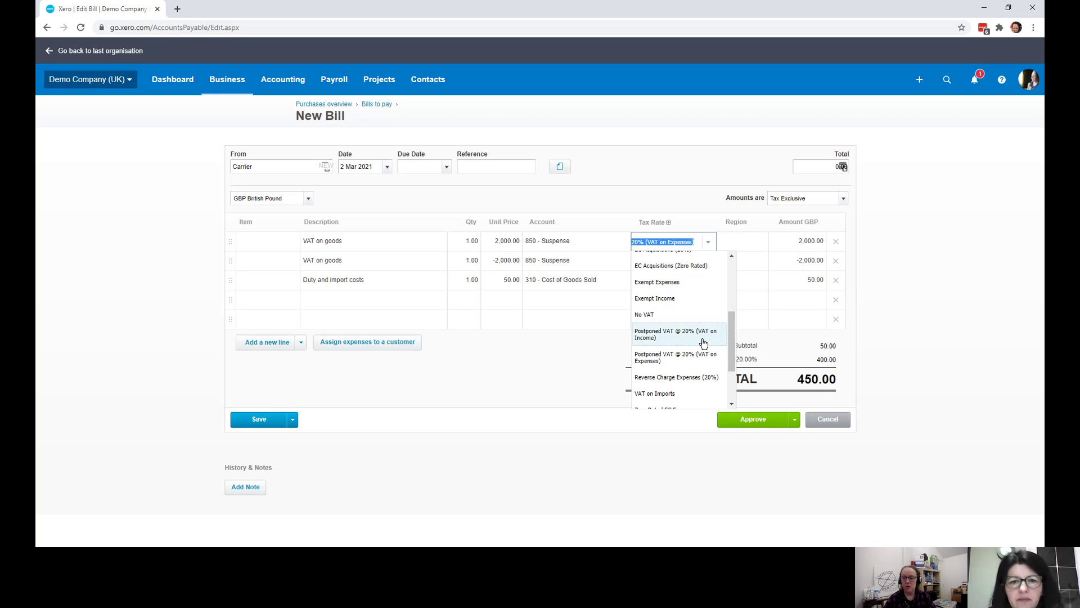
{"action": "left_click", "coordinate": [666, 359]}
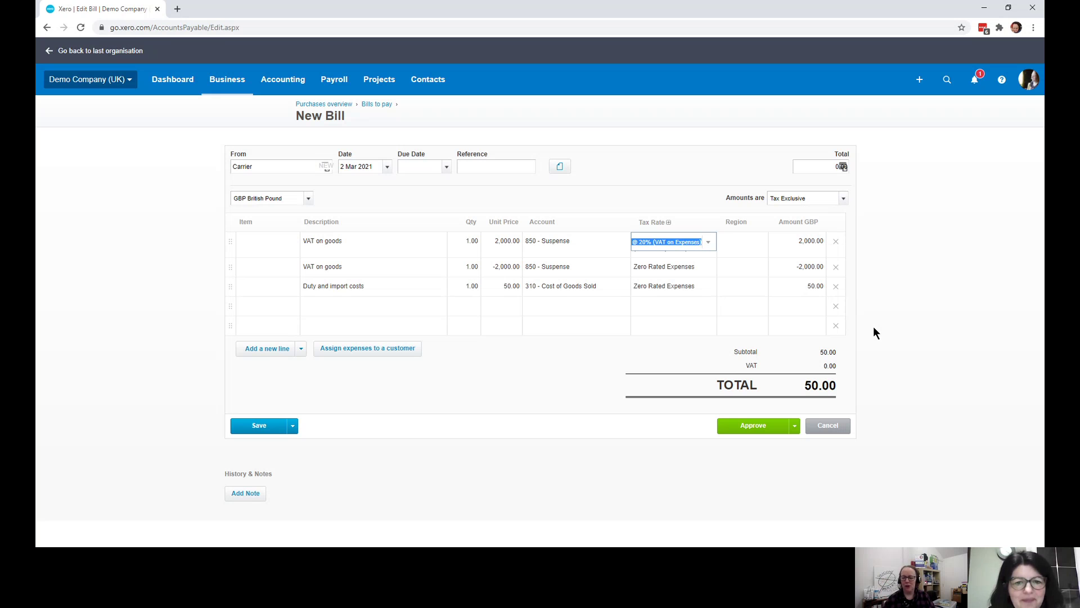
Set the carrier bill's due date to 2 Mar 2021 and approve the bill
{"action": "left_click", "coordinate": [750, 429]}
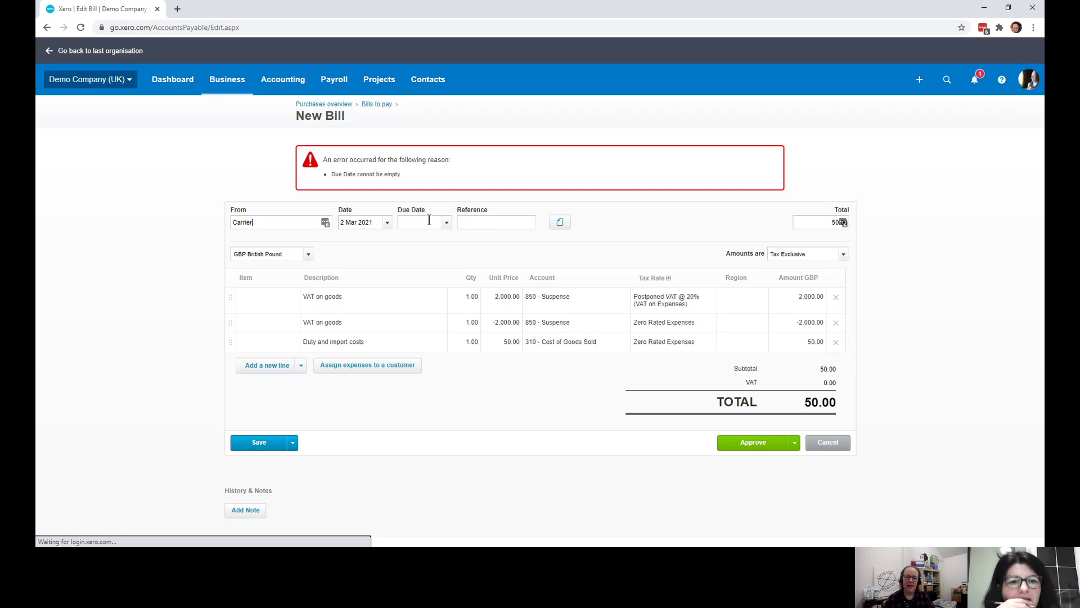
{"action": "type", "text": "2"}
{"action": "key", "text": "Tab"}
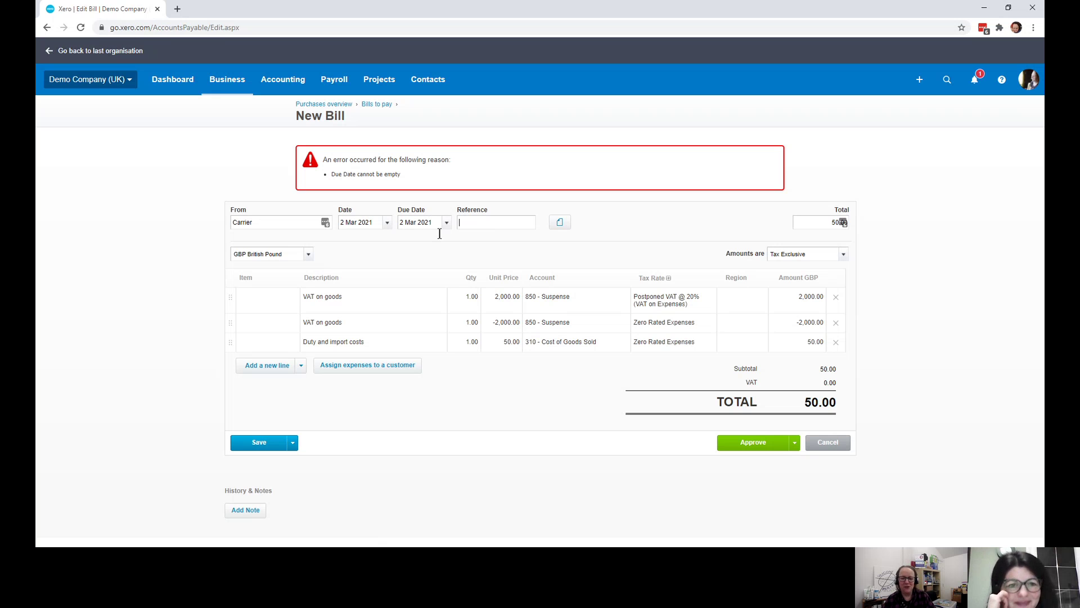
{"action": "left_click", "coordinate": [761, 443]}
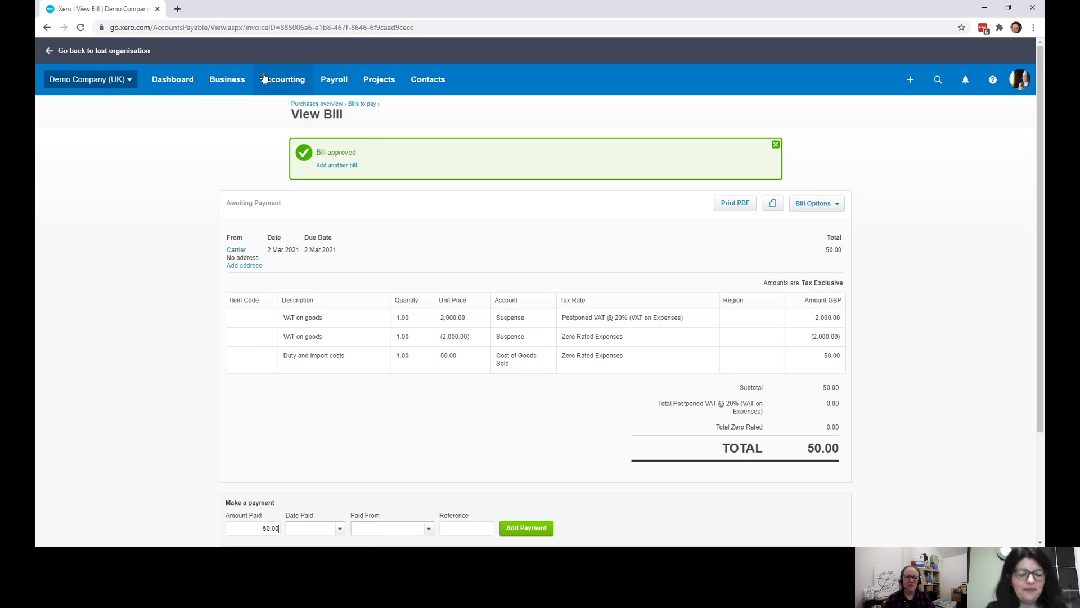
Create a VAT return for the period 01 March 2021 to 31 March 2021
{"action": "left_click", "coordinate": [283, 79]}
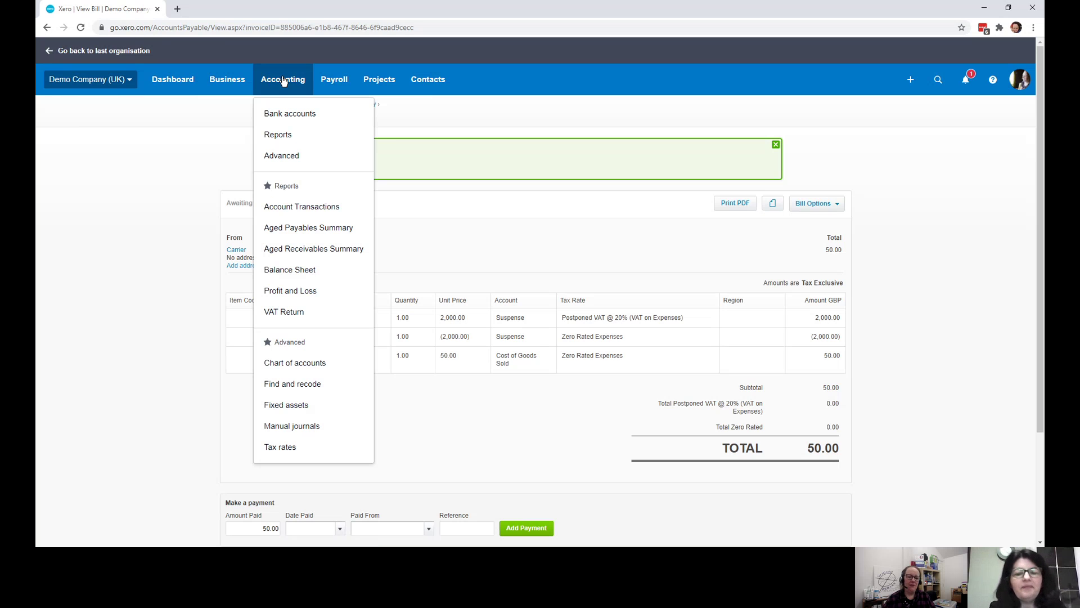
{"action": "left_click", "coordinate": [285, 313]}
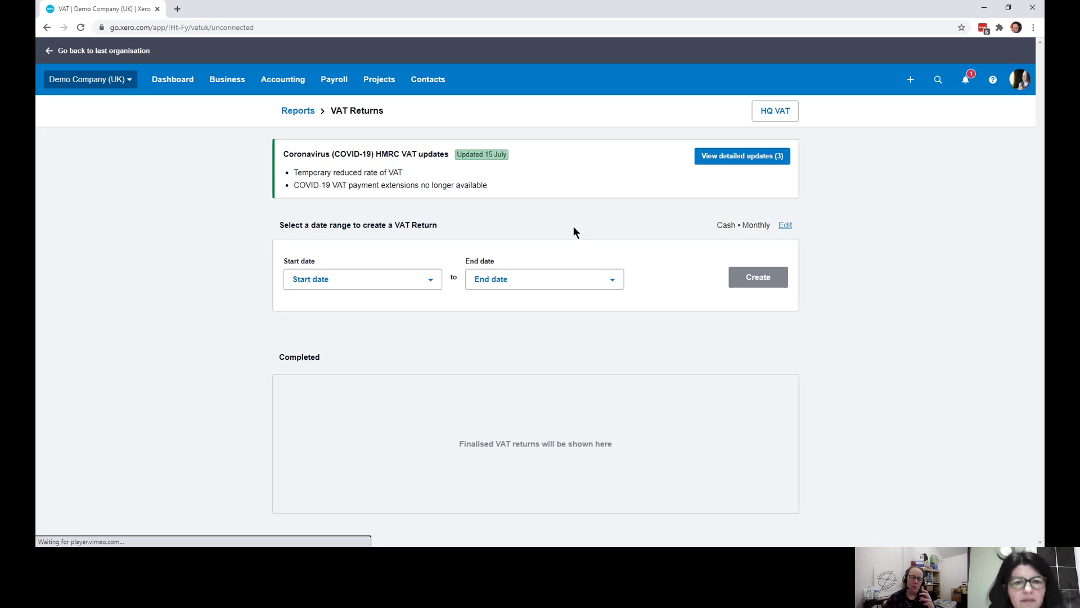
{"action": "left_click", "coordinate": [440, 284]}
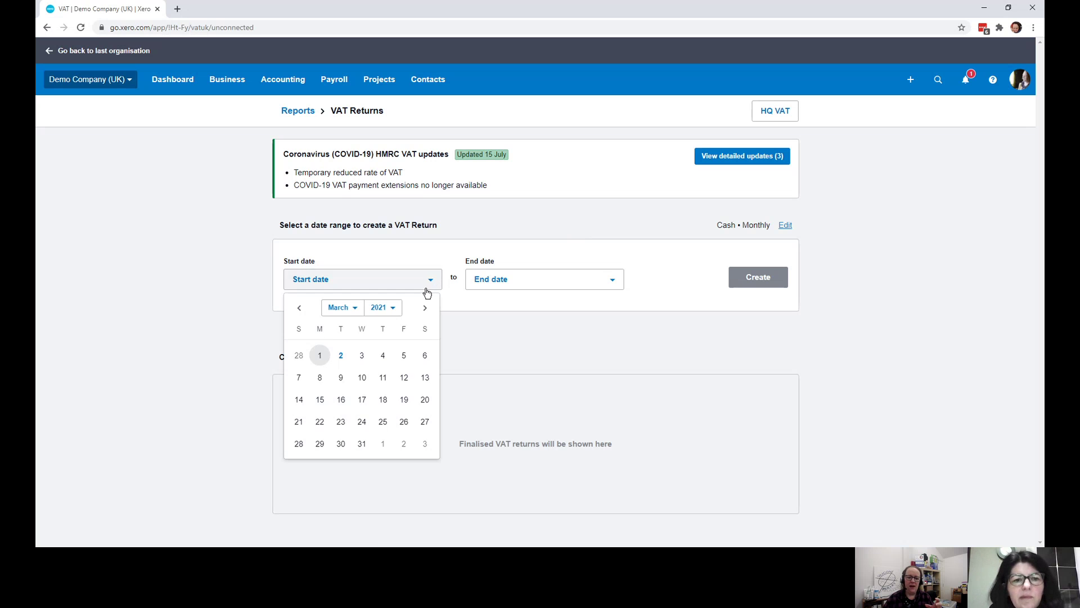
{"action": "left_click", "coordinate": [313, 355]}
{"action": "left_click", "coordinate": [613, 279]}
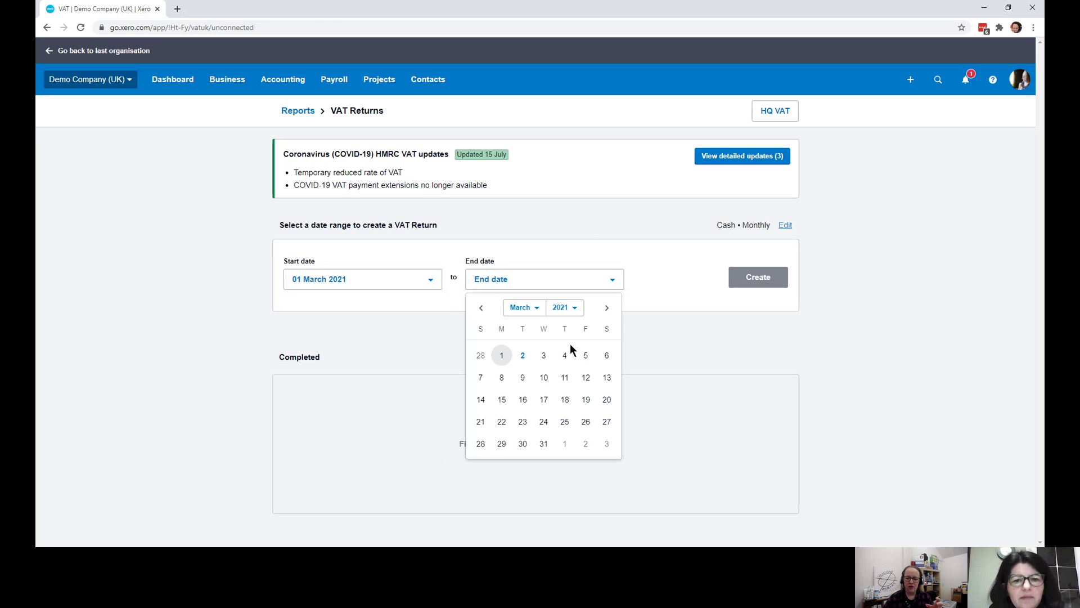
{"action": "left_click", "coordinate": [546, 442]}
{"action": "left_click", "coordinate": [737, 280]}
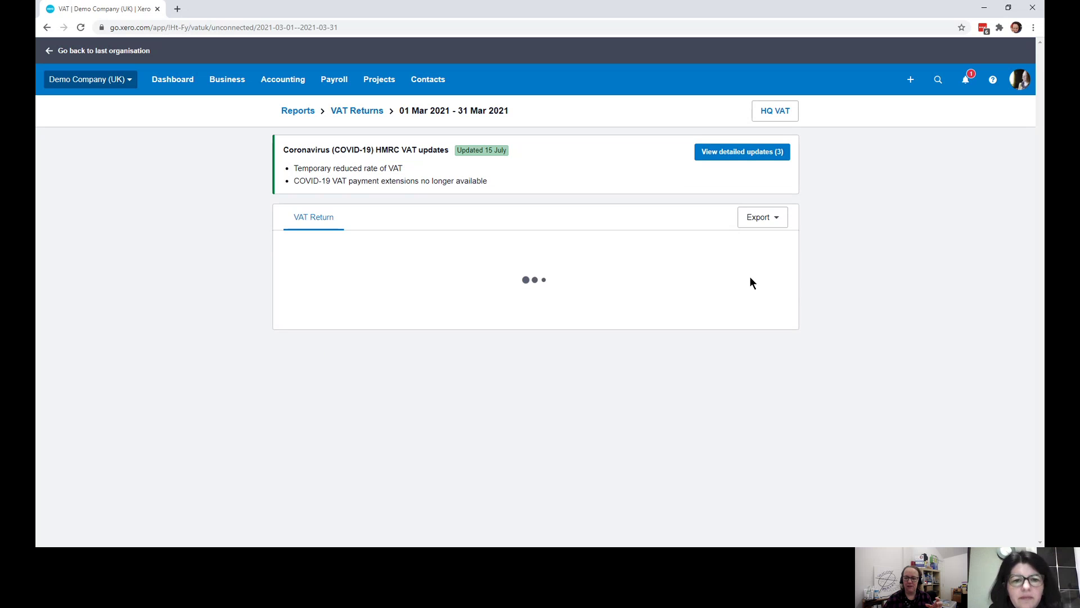
Examine the return's VAT calculations and the Box 1 and Box 4 entries in Transactions by VAT box
{"action": "scroll", "coordinate": [626, 256], "scroll_direction": "down", "scroll_amount": 2}
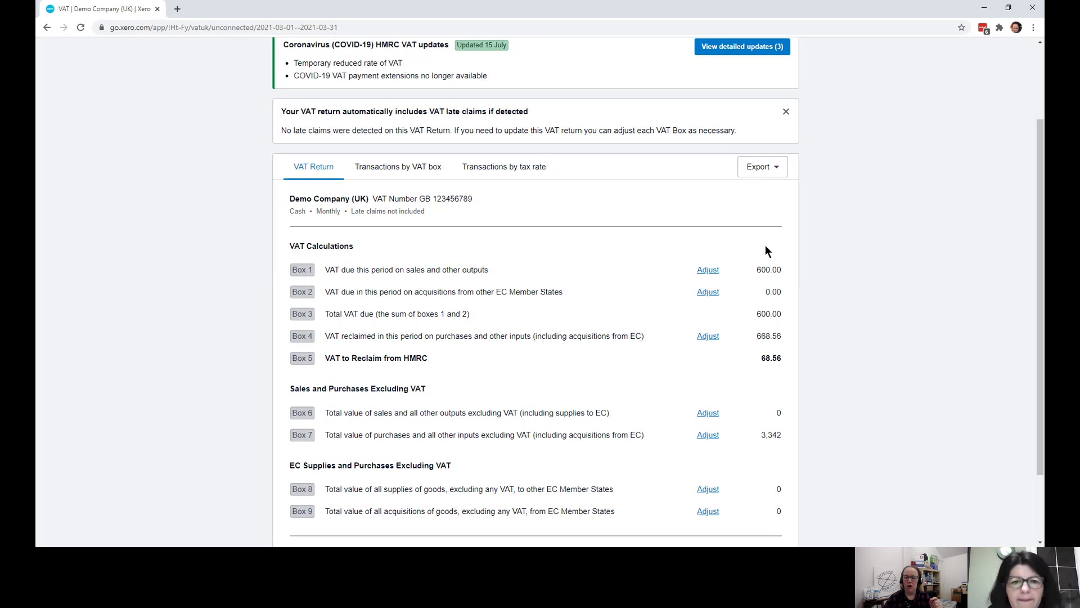
{"action": "left_click", "coordinate": [408, 169]}
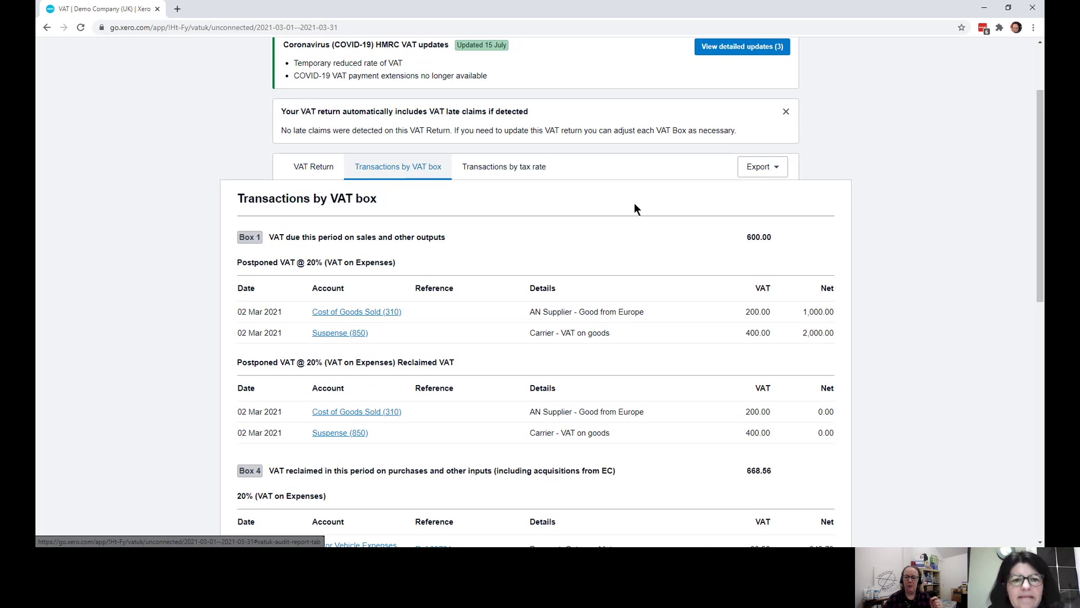
{"action": "scroll", "coordinate": [634, 205], "scroll_direction": "down", "scroll_amount": 2}
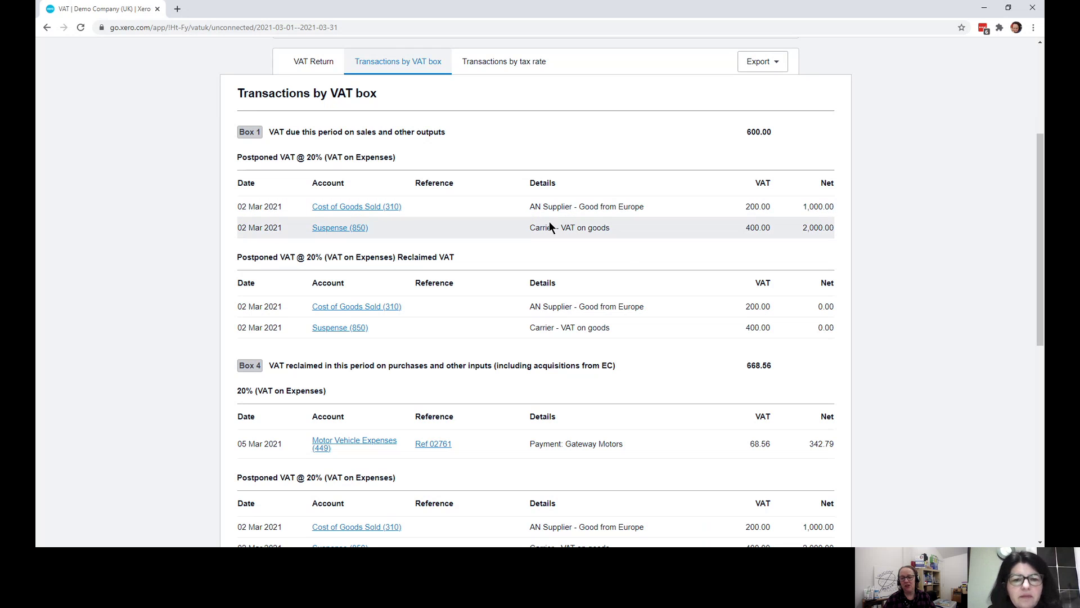
{"action": "scroll", "coordinate": [691, 205], "scroll_direction": "down", "scroll_amount": 1}
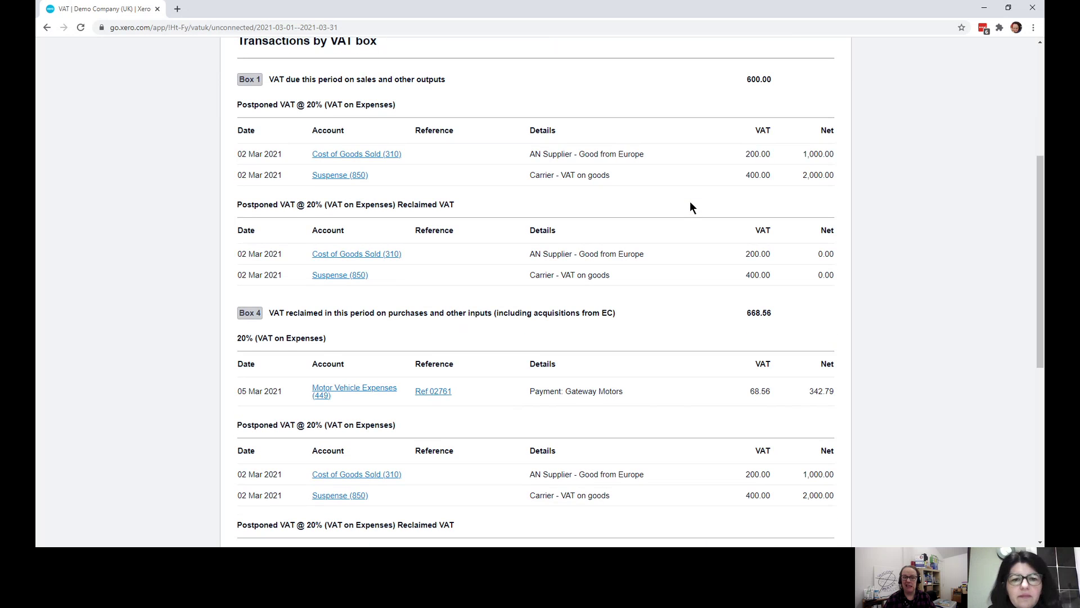
{"action": "scroll", "coordinate": [690, 207], "scroll_direction": "up", "scroll_amount": 5}
Return to the VAT return summary and review all of its boxes and the option for postponed VAT adjustments
{"action": "left_click", "coordinate": [313, 273]}
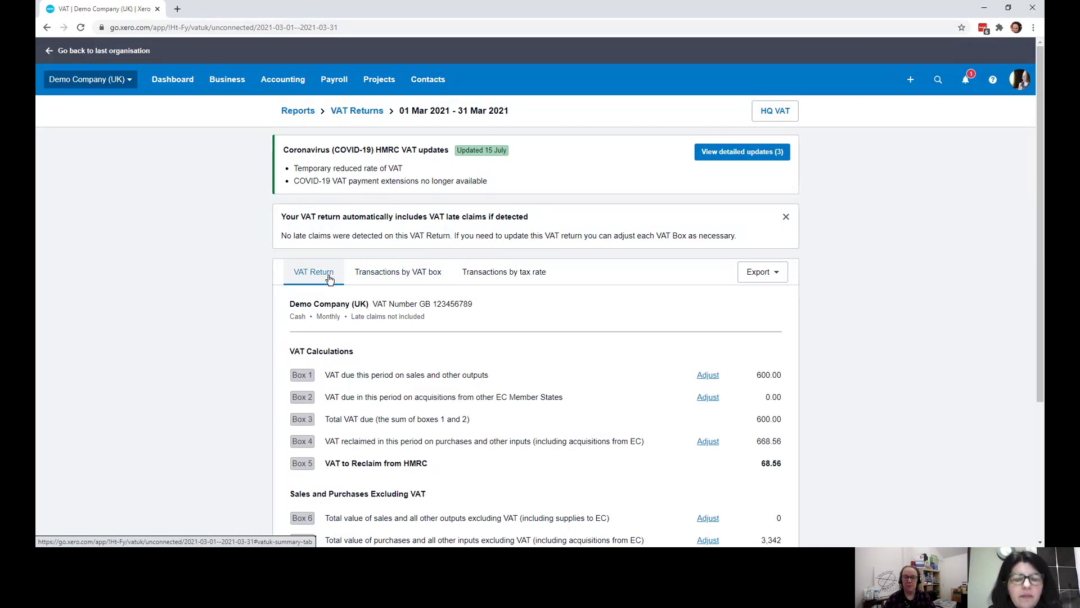
{"action": "scroll", "coordinate": [693, 267], "scroll_direction": "down", "scroll_amount": 4}
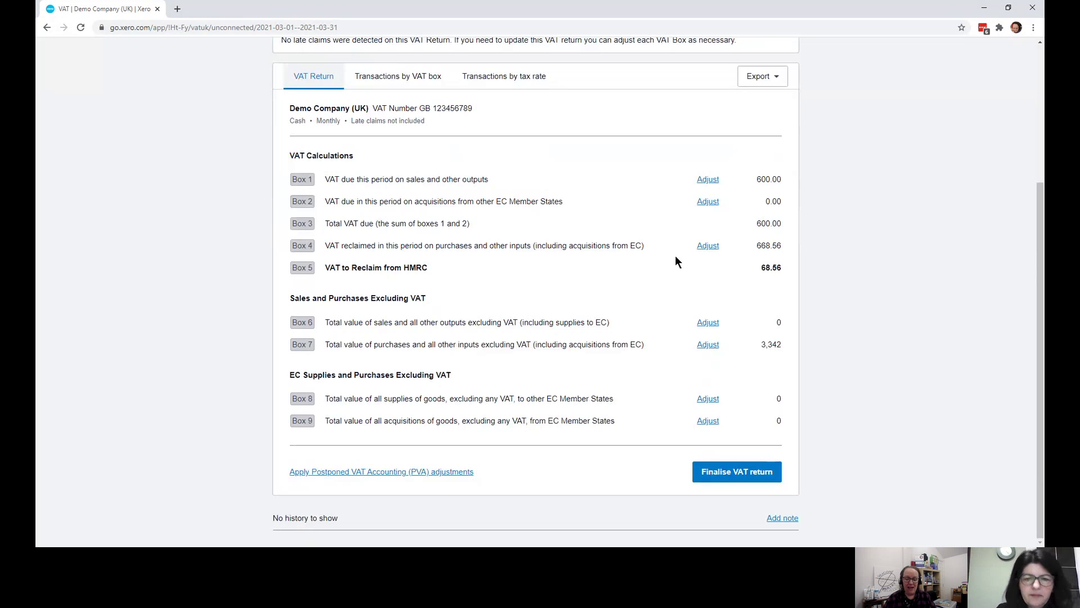
{"action": "scroll", "coordinate": [675, 258], "scroll_direction": "up", "scroll_amount": 3}
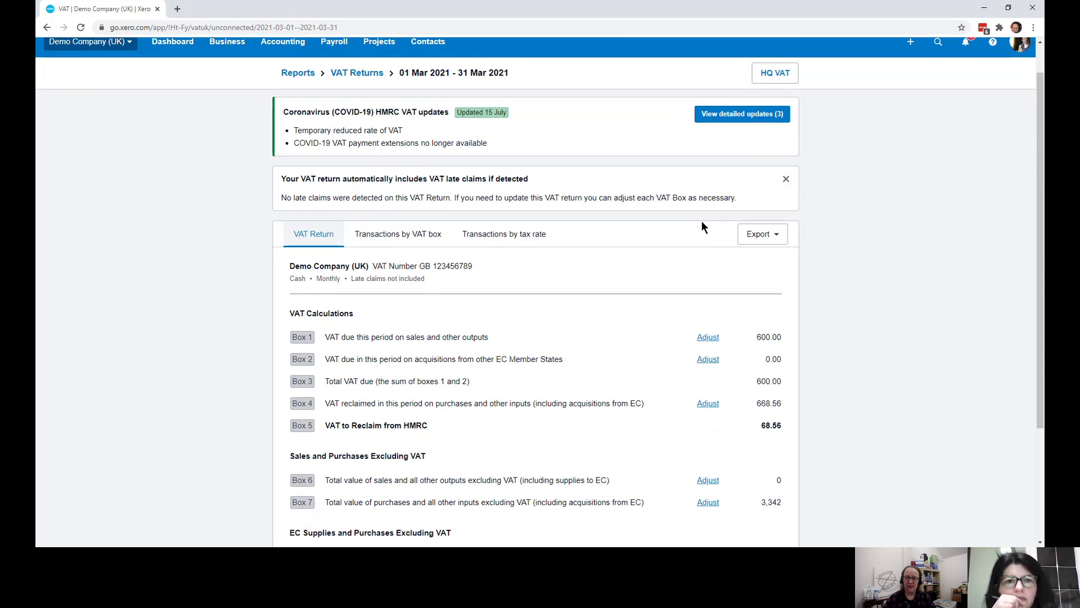
{"action": "scroll", "coordinate": [702, 223], "scroll_direction": "down", "scroll_amount": 2}
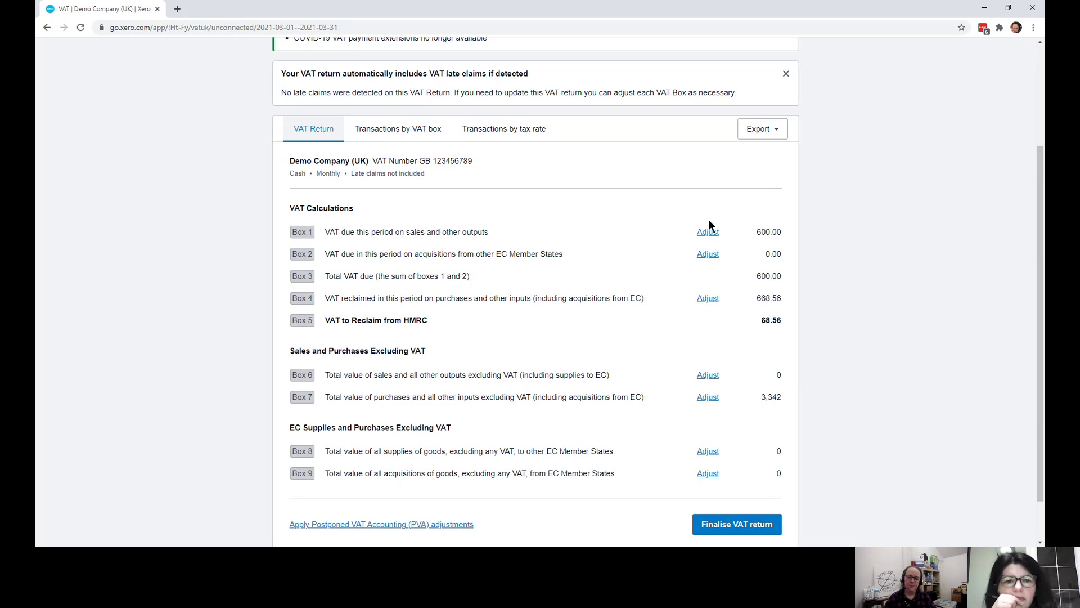
{"action": "scroll", "coordinate": [650, 287], "scroll_direction": "down", "scroll_amount": 1}
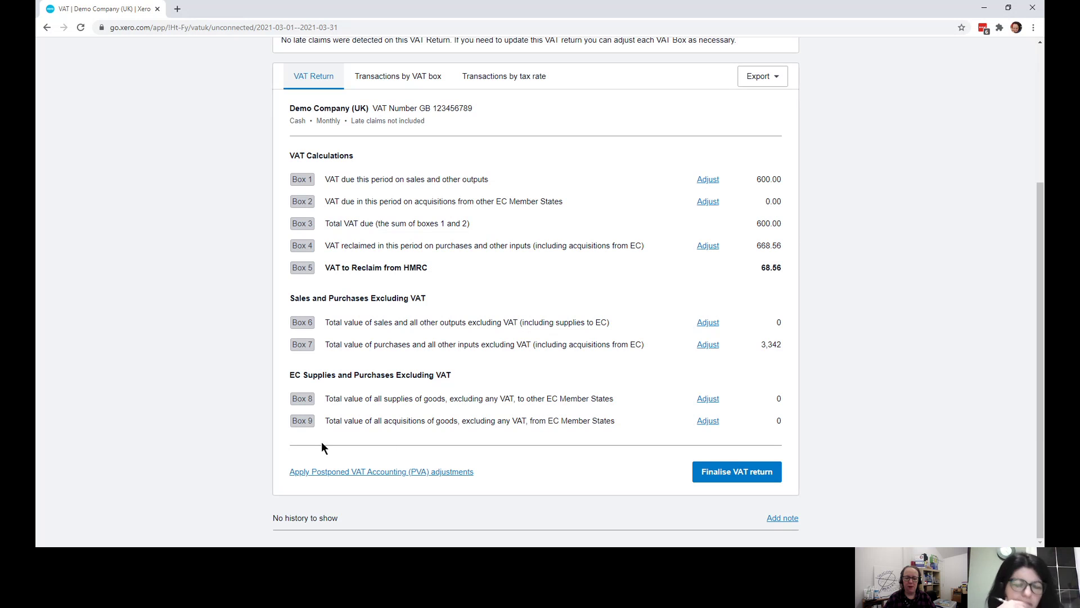
Enter a Postponed VAT Accounting adjustment for the March MPIVS period with an amount of 1000 and the details "Exception"
{"action": "left_click", "coordinate": [419, 476]}
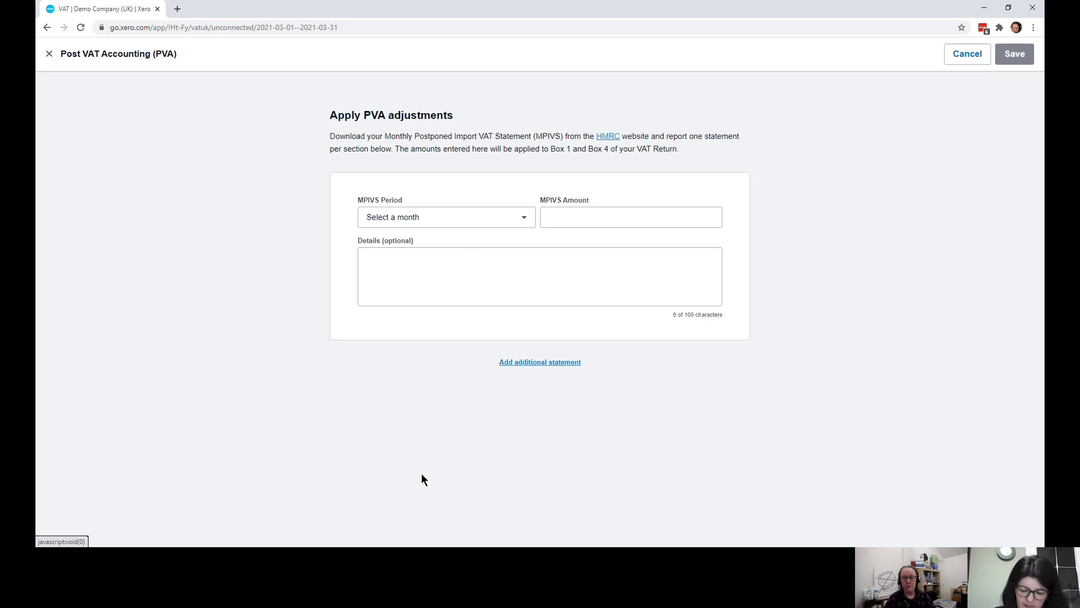
{"action": "left_click", "coordinate": [524, 219]}
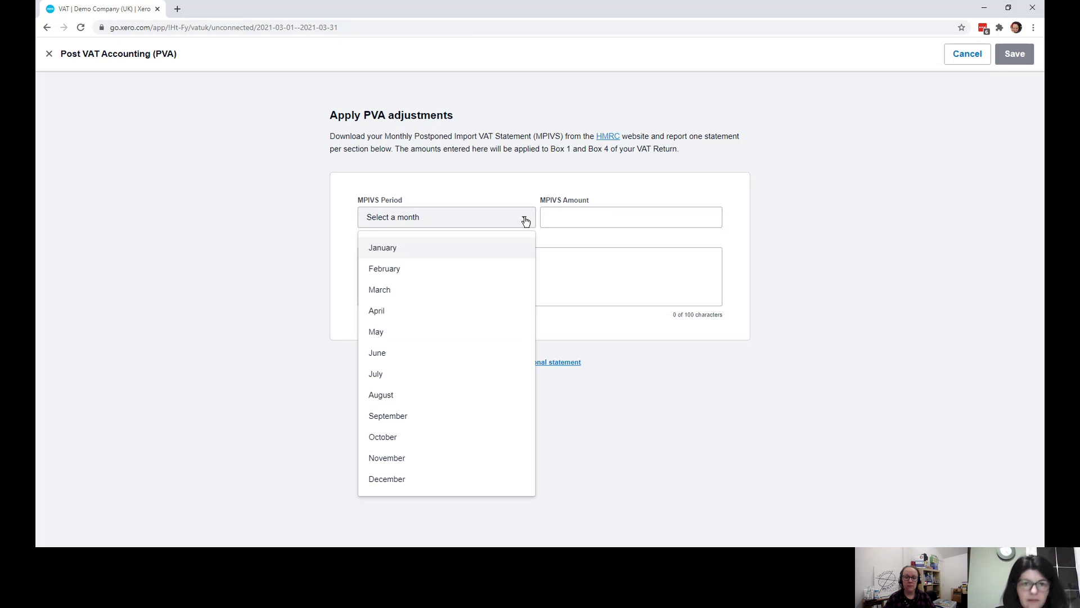
{"action": "left_click", "coordinate": [379, 289]}
{"action": "left_click", "coordinate": [601, 220]}
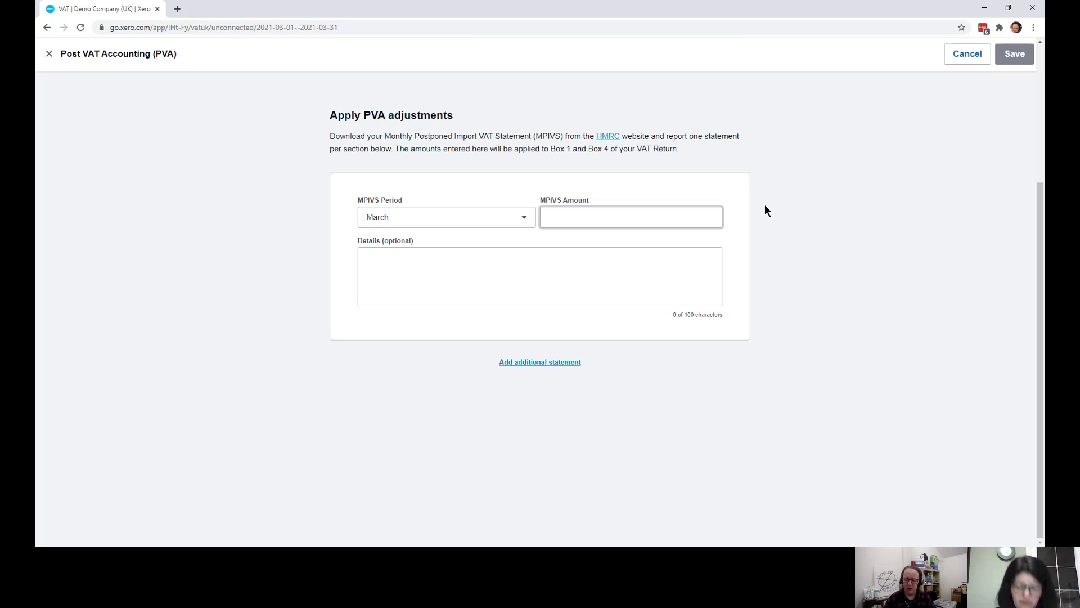
{"action": "type", "text": "1000"}
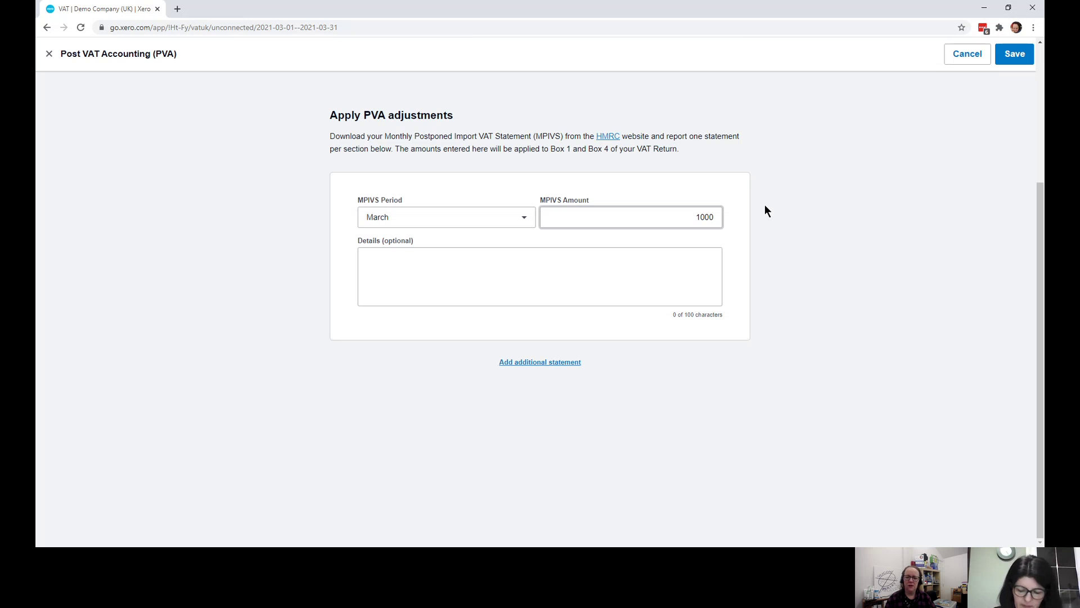
{"action": "left_click", "coordinate": [637, 273]}
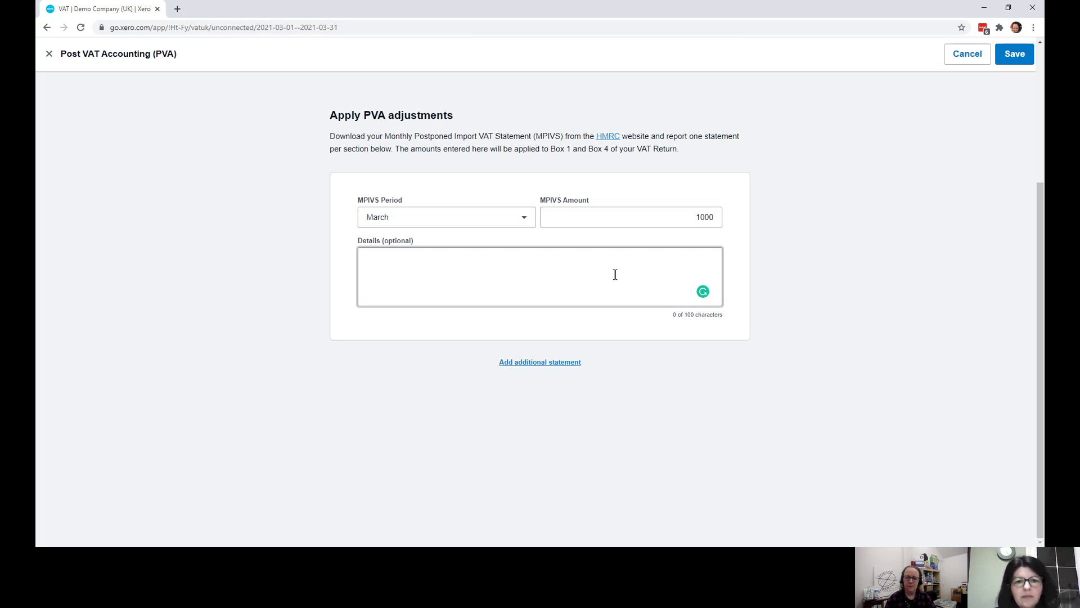
{"action": "type", "text": "E"}
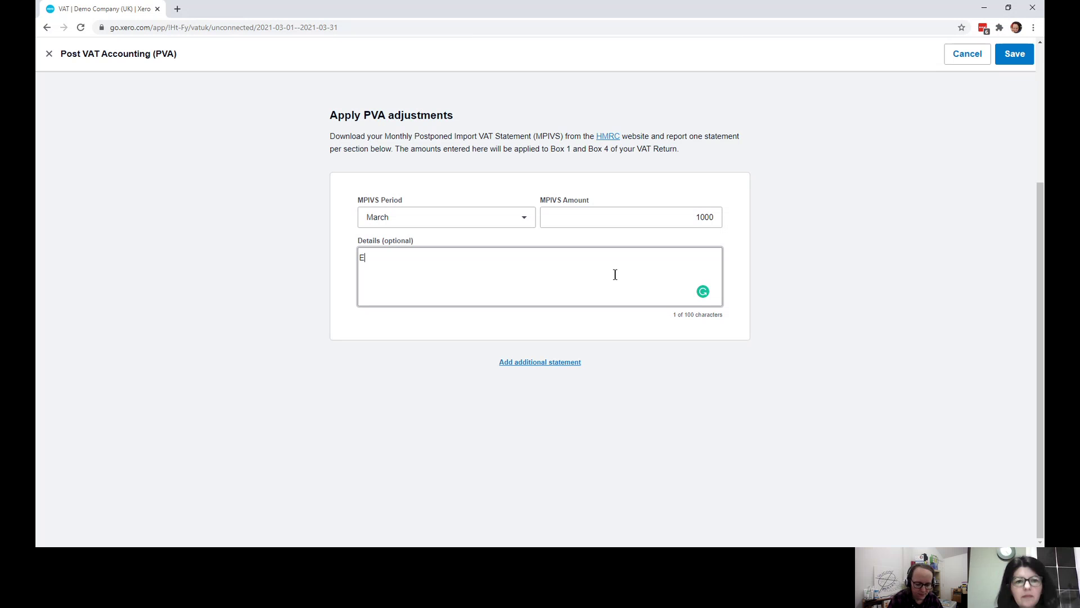
{"action": "type", "text": "xception"}
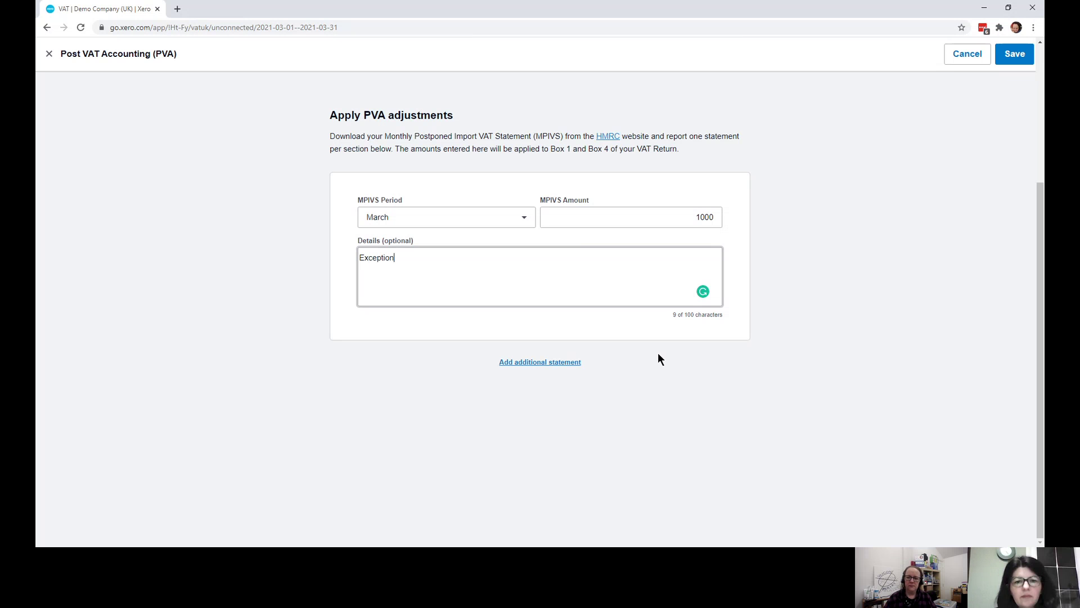
{"action": "left_click", "coordinate": [548, 363]}
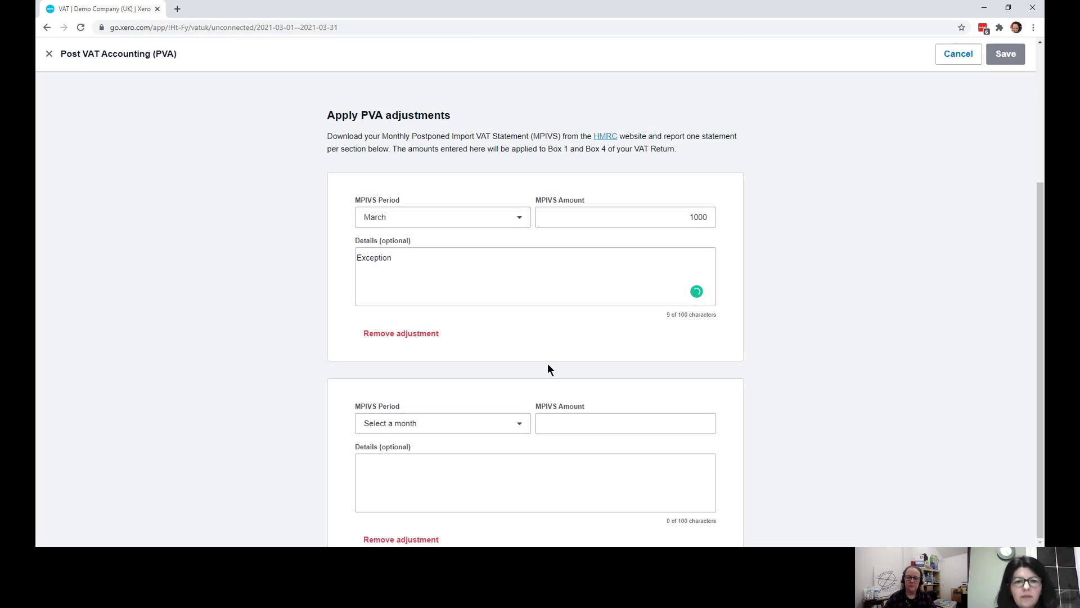
{"action": "scroll", "coordinate": [548, 369], "scroll_direction": "down", "scroll_amount": 1}
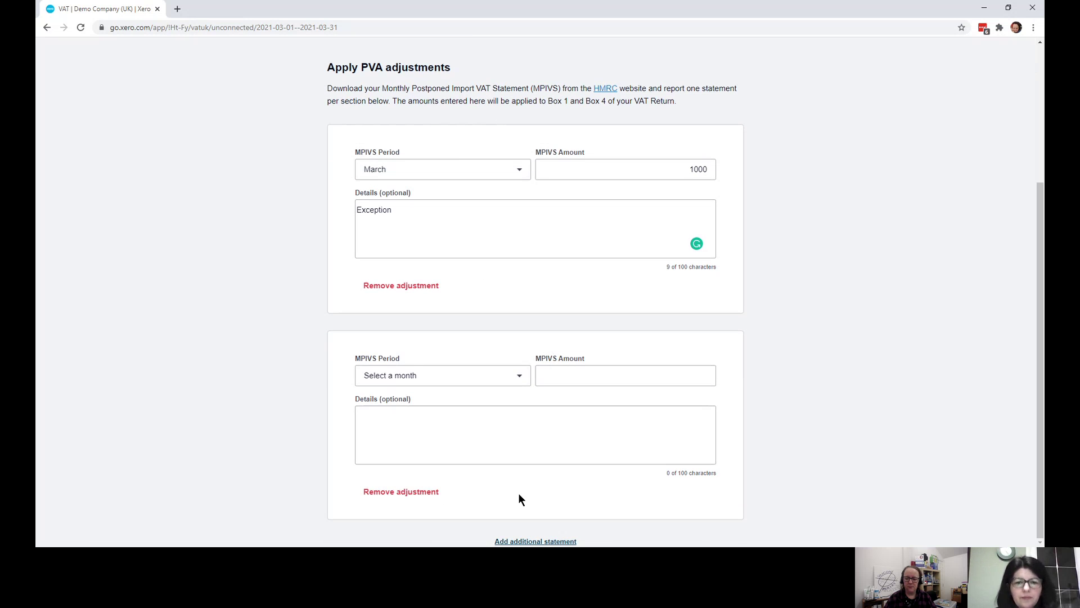
{"action": "left_click", "coordinate": [400, 494]}
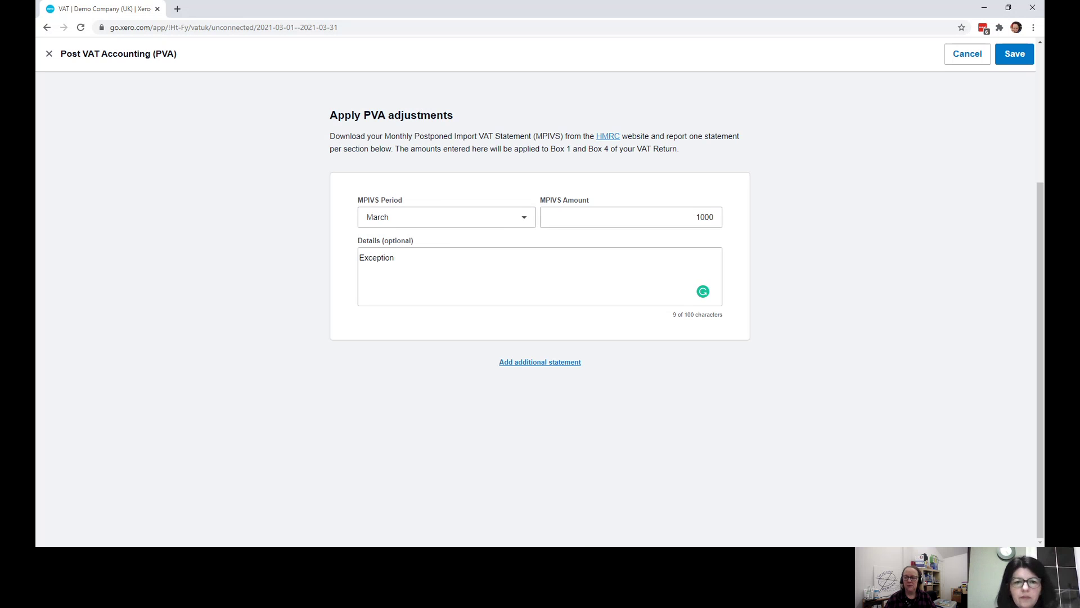
Save the PVA adjustment and check the VAT calculation boxes on the return
{"action": "left_click", "coordinate": [1019, 54]}
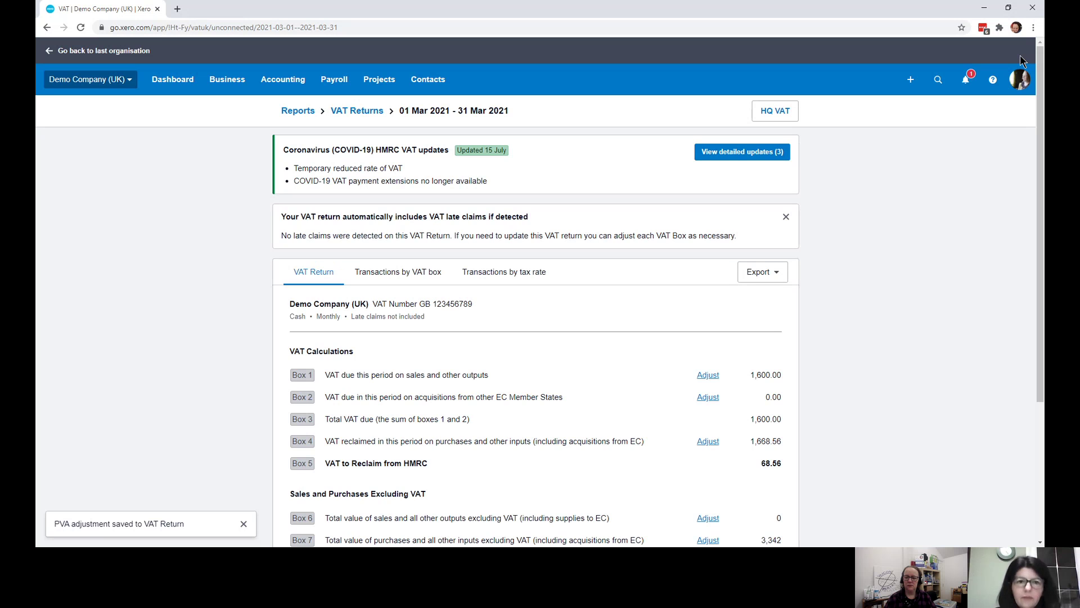
{"action": "scroll", "coordinate": [403, 371], "scroll_direction": "down", "scroll_amount": 1}
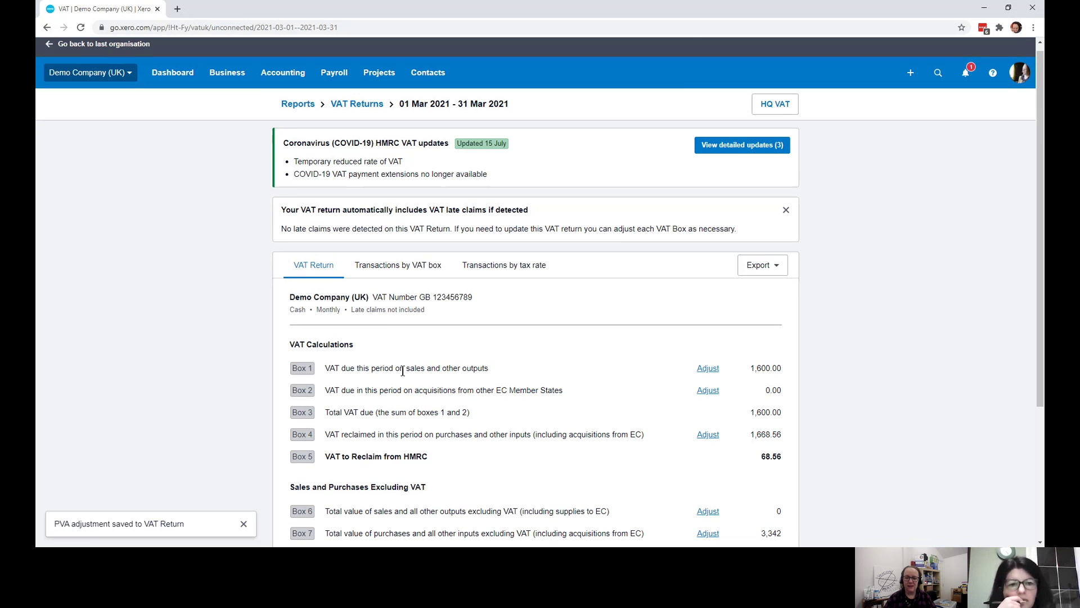
{"action": "scroll", "coordinate": [403, 371], "scroll_direction": "down", "scroll_amount": 2}
Review the return's transactions by tax rate and by VAT box, looking for the PVA adjustment under Box 1 and Box 4
{"action": "left_click", "coordinate": [522, 173]}
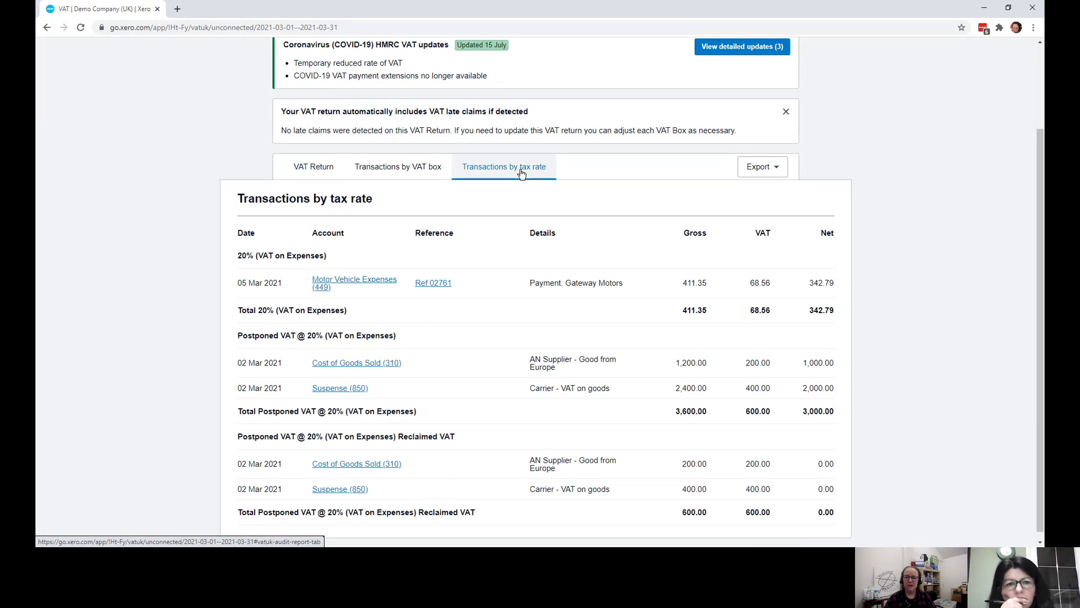
{"action": "scroll", "coordinate": [824, 242], "scroll_direction": "down", "scroll_amount": 1}
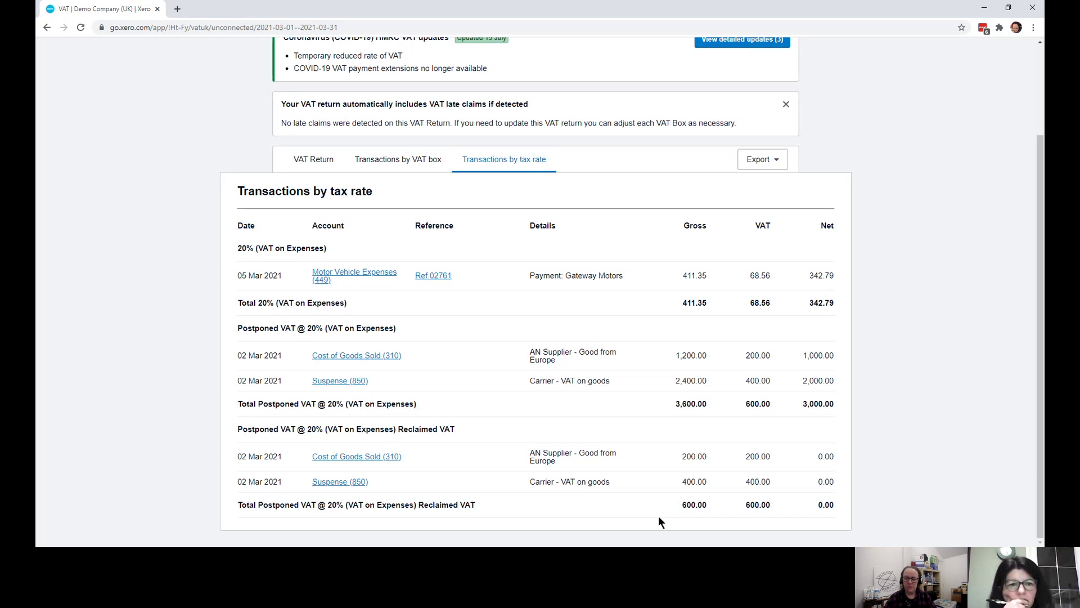
{"action": "left_click", "coordinate": [401, 160]}
{"action": "scroll", "coordinate": [725, 246], "scroll_direction": "down", "scroll_amount": 3}
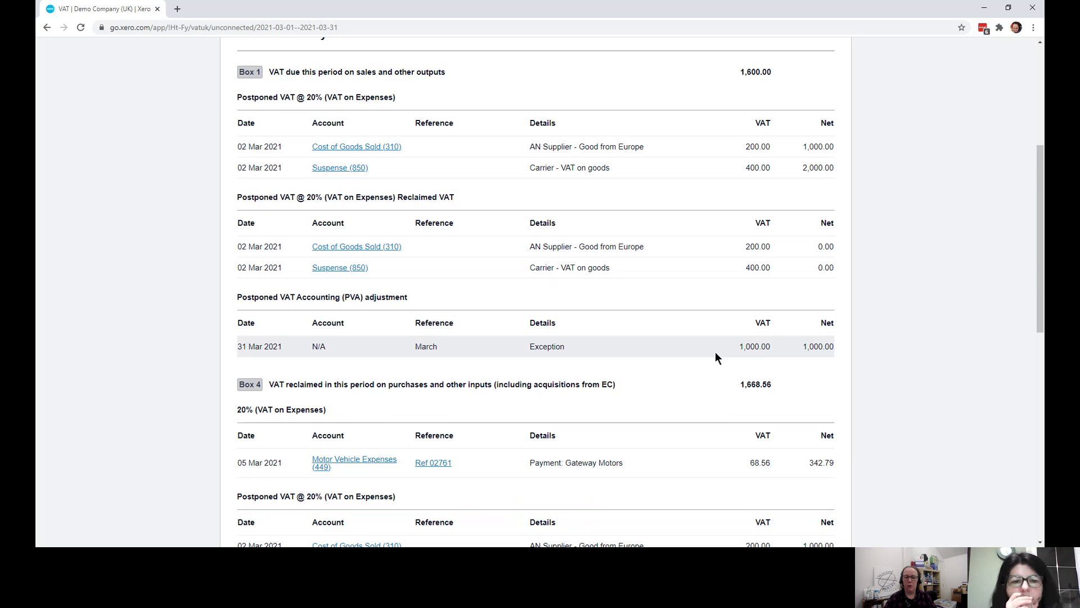
{"action": "scroll", "coordinate": [724, 332], "scroll_direction": "down", "scroll_amount": 2}
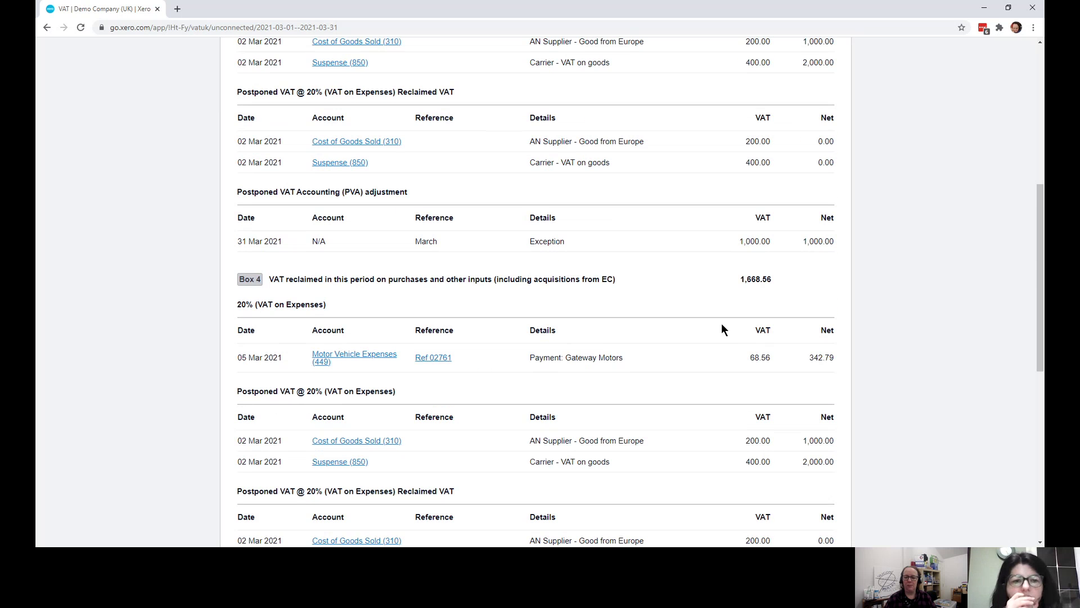
{"action": "scroll", "coordinate": [722, 329], "scroll_direction": "up", "scroll_amount": 3}
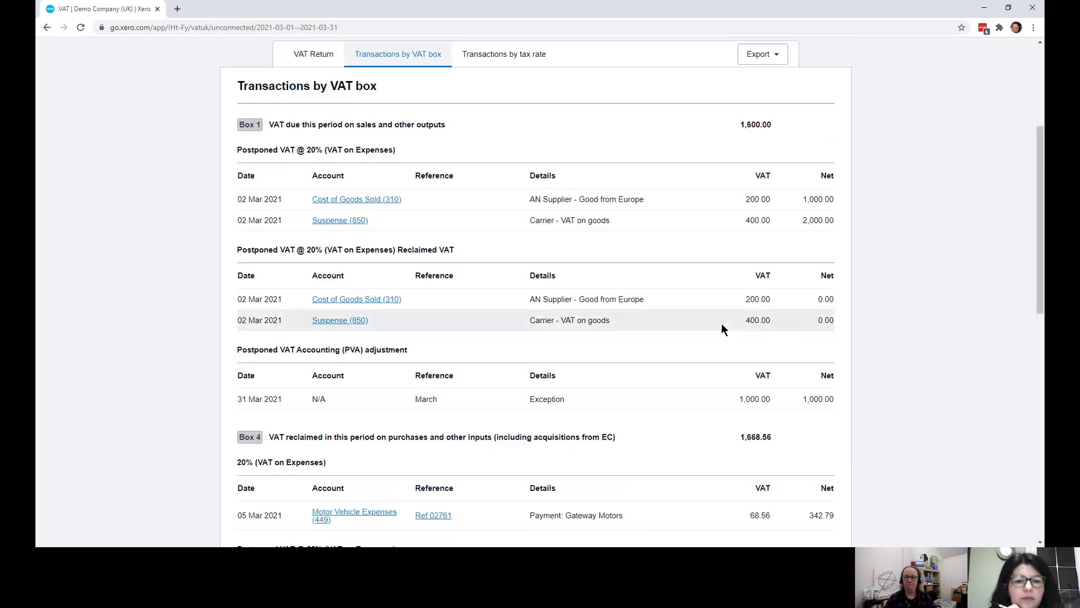
{"action": "scroll", "coordinate": [722, 323], "scroll_direction": "up", "scroll_amount": 4}
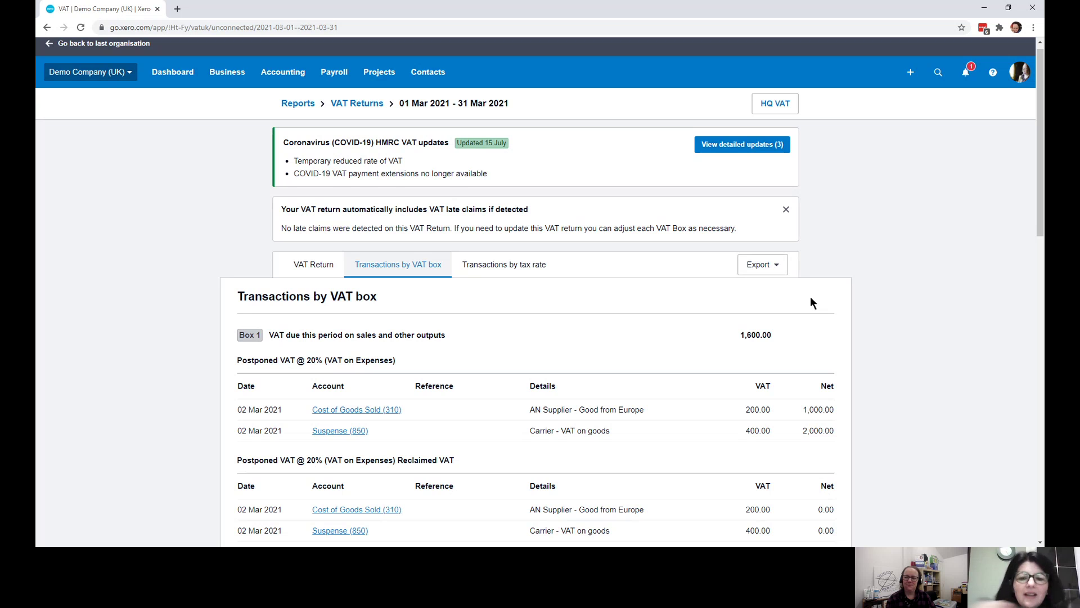
{"action": "scroll", "coordinate": [859, 311], "scroll_direction": "down", "scroll_amount": 2}
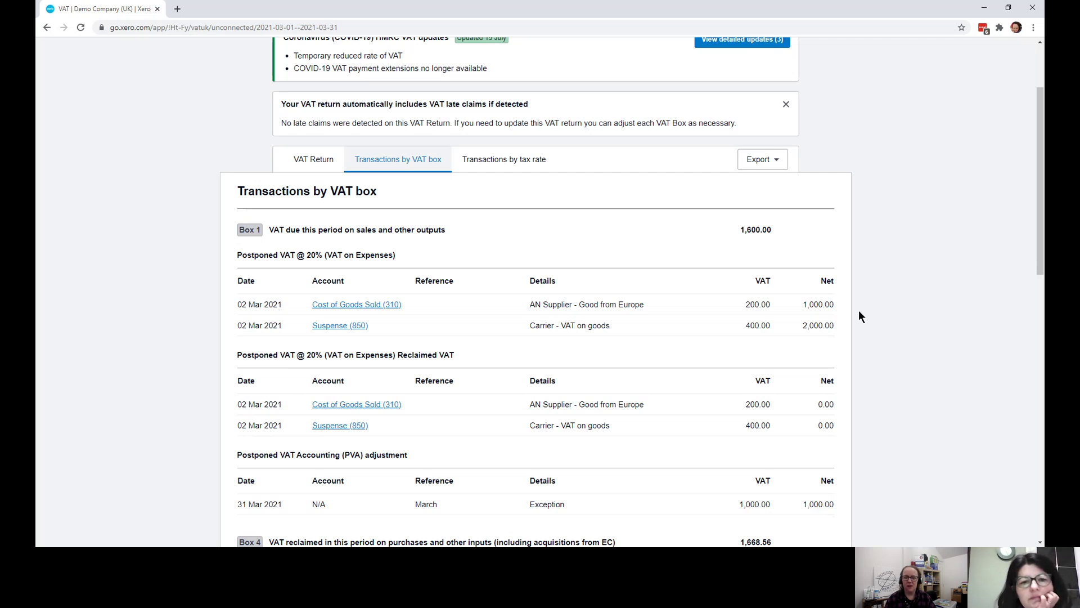
{"action": "scroll", "coordinate": [923, 325], "scroll_direction": "down", "scroll_amount": 6}
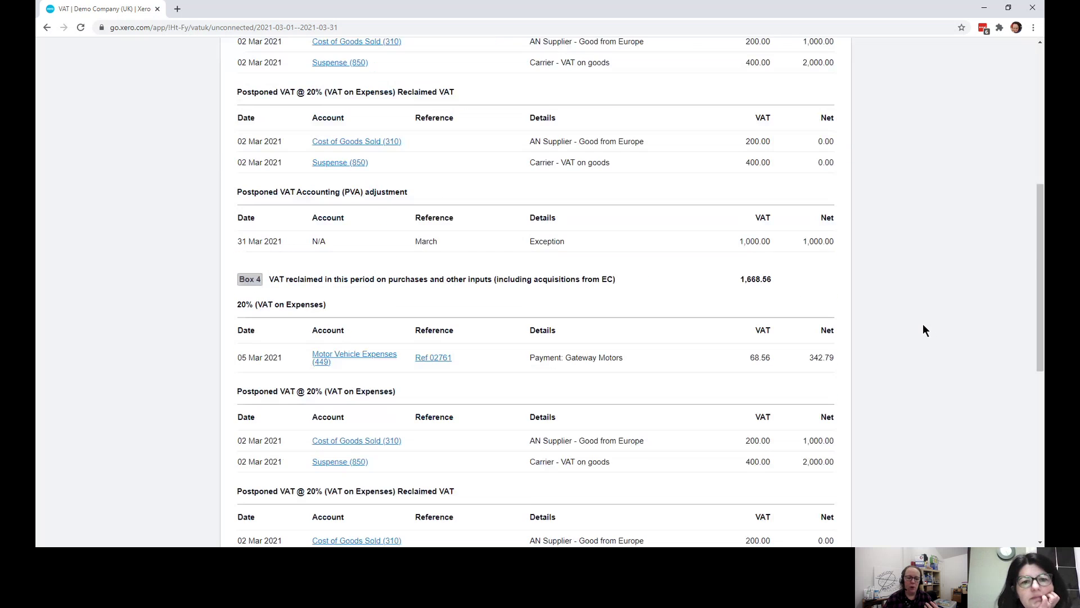
{"action": "scroll", "coordinate": [923, 328], "scroll_direction": "up", "scroll_amount": 12}
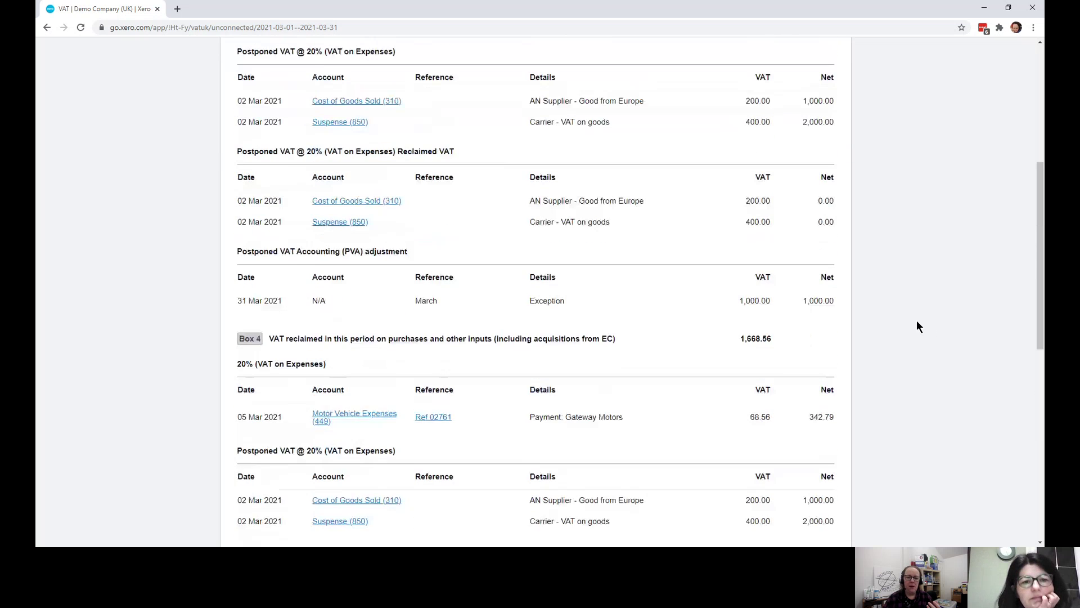
Return to the March VAT return summary and review Boxes 1 to 9 with the PVA adjustment applied
{"action": "left_click", "coordinate": [316, 279]}
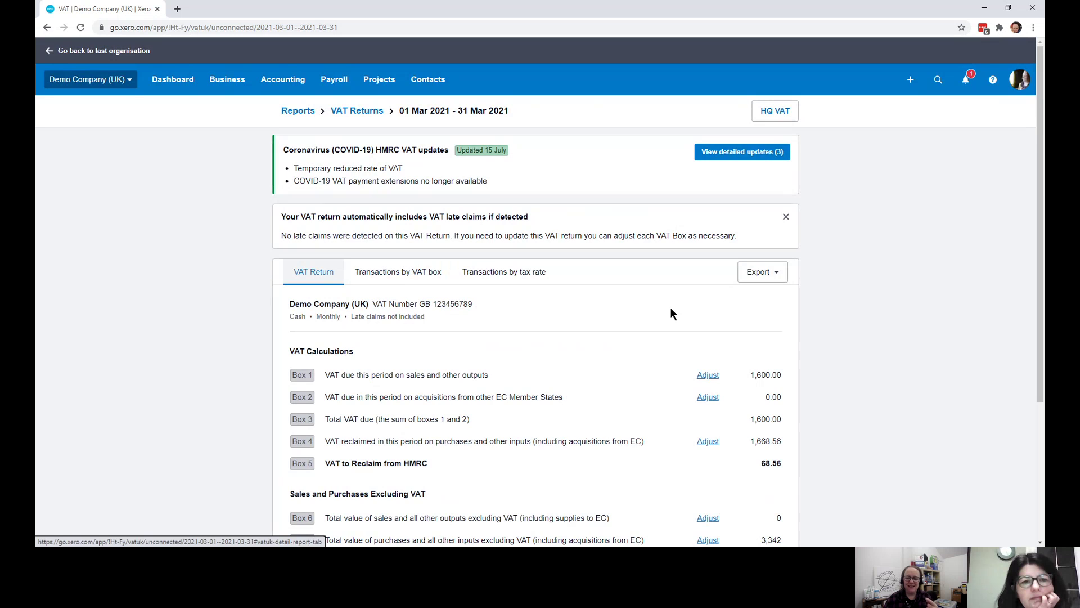
{"action": "scroll", "coordinate": [672, 309], "scroll_direction": "down", "scroll_amount": 3}
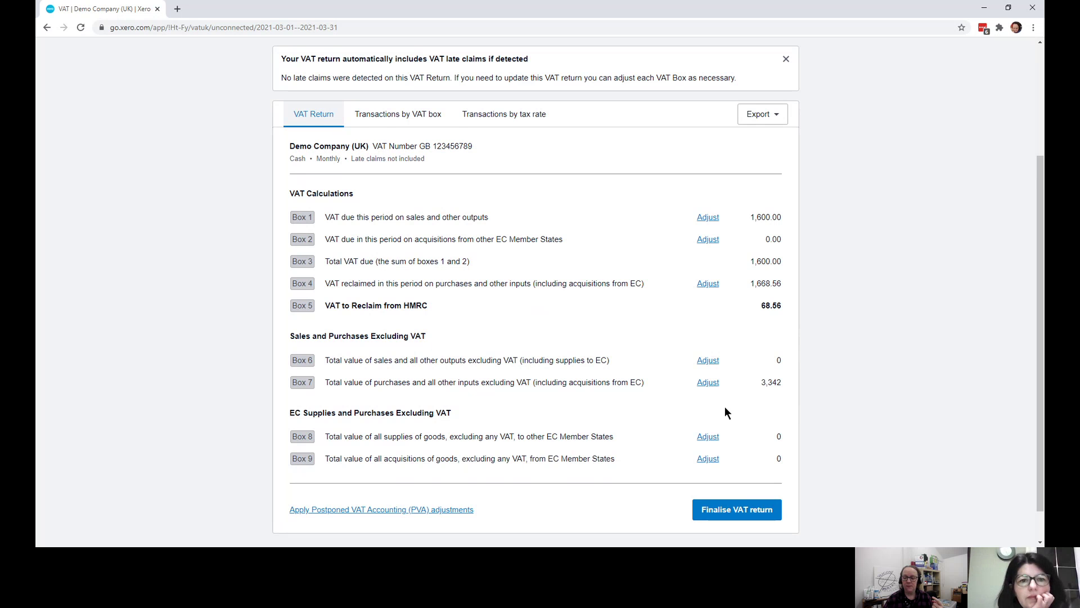
{"action": "scroll", "coordinate": [849, 363], "scroll_direction": "down", "scroll_amount": 1}
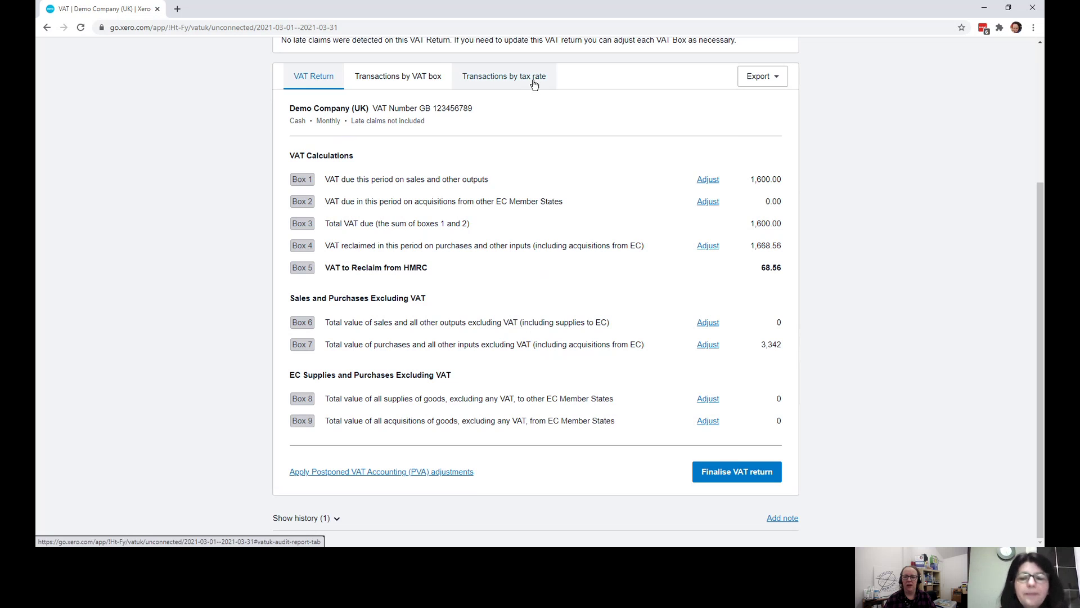
Compare the return's transactions by tax rate with those by VAT box, examining the postponed VAT entries and PVA adjustment in Boxes 1 and 4
{"action": "left_click", "coordinate": [504, 77]}
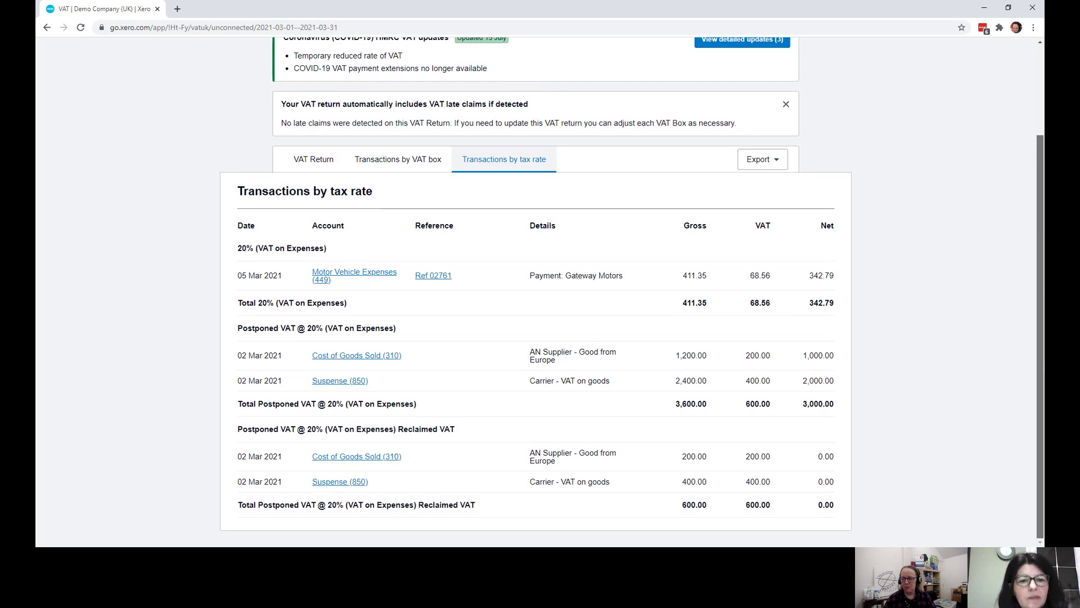
{"action": "scroll", "coordinate": [917, 450], "scroll_direction": "up", "scroll_amount": 2}
{"action": "scroll", "coordinate": [931, 442], "scroll_direction": "down", "scroll_amount": 2}
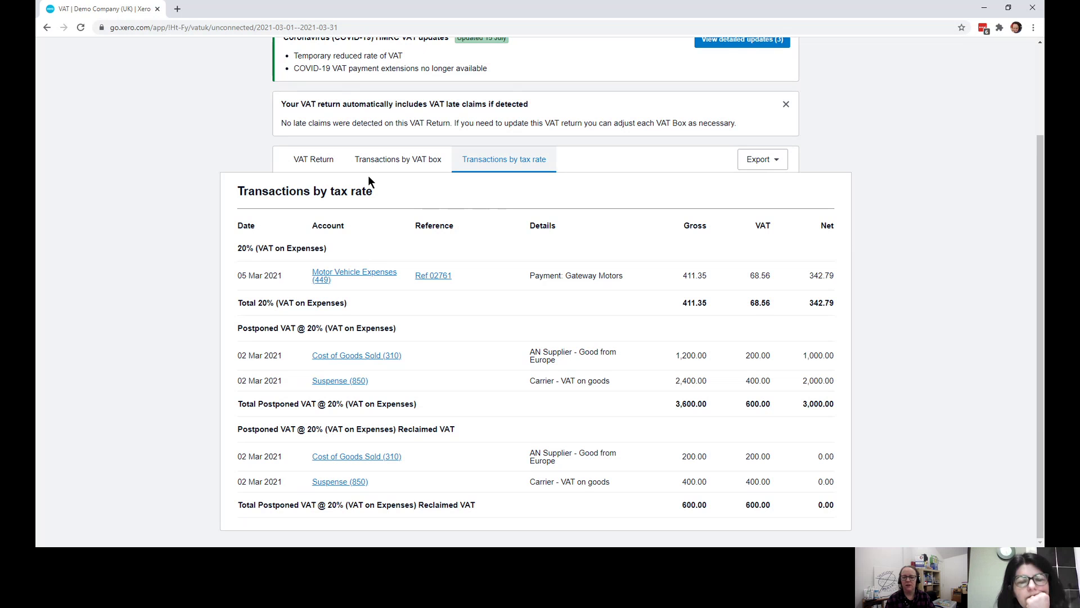
{"action": "left_click", "coordinate": [381, 160]}
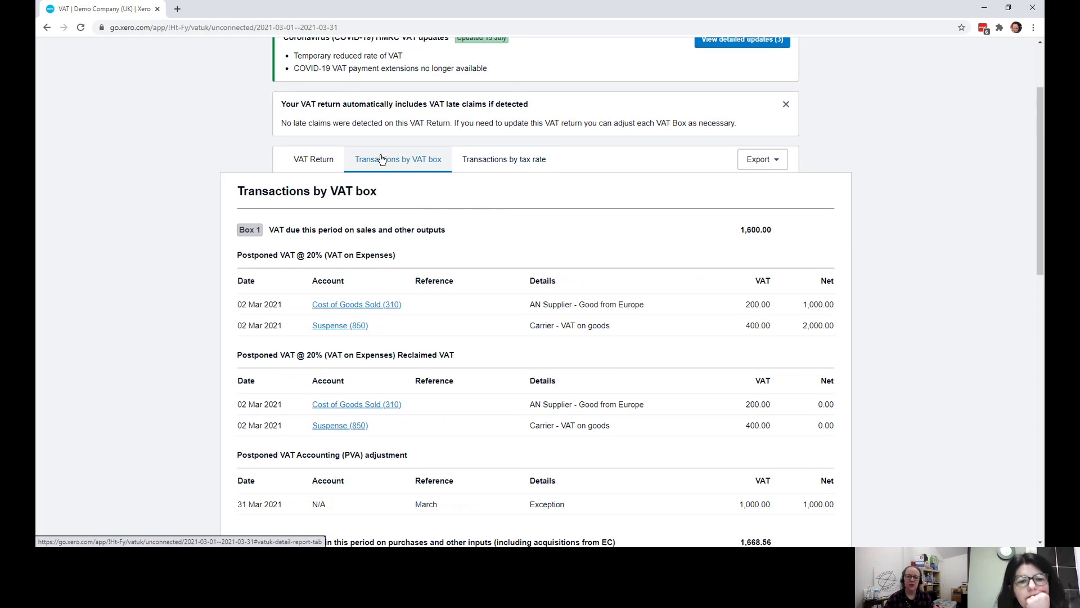
{"action": "scroll", "coordinate": [692, 224], "scroll_direction": "down", "scroll_amount": 5}
{"action": "scroll", "coordinate": [403, 162], "scroll_direction": "up", "scroll_amount": 3}
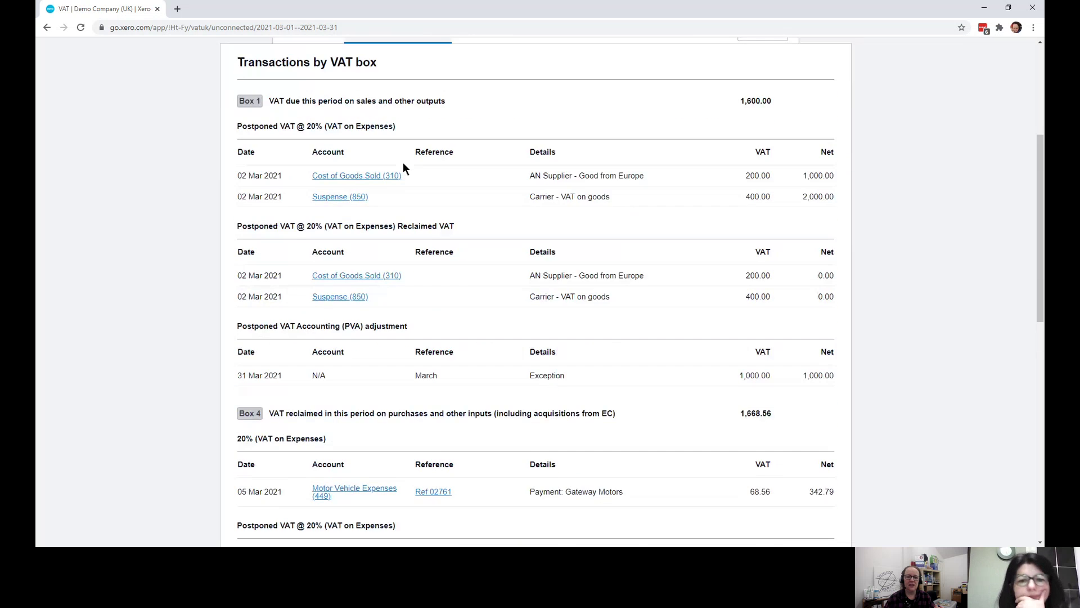
{"action": "scroll", "coordinate": [585, 215], "scroll_direction": "down", "scroll_amount": 3}
{"action": "scroll", "coordinate": [586, 215], "scroll_direction": "down", "scroll_amount": 7}
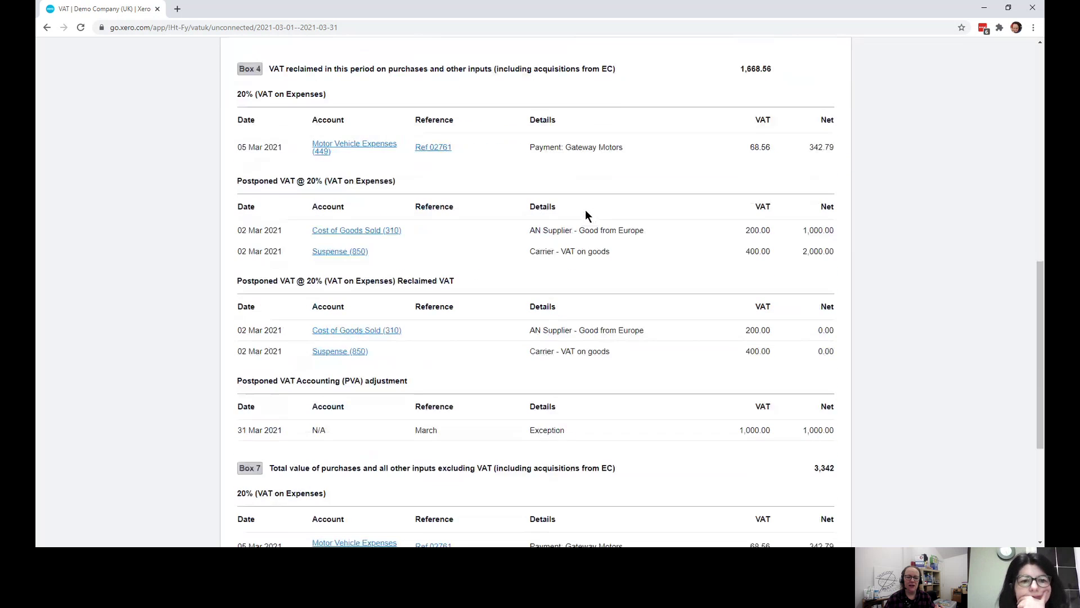